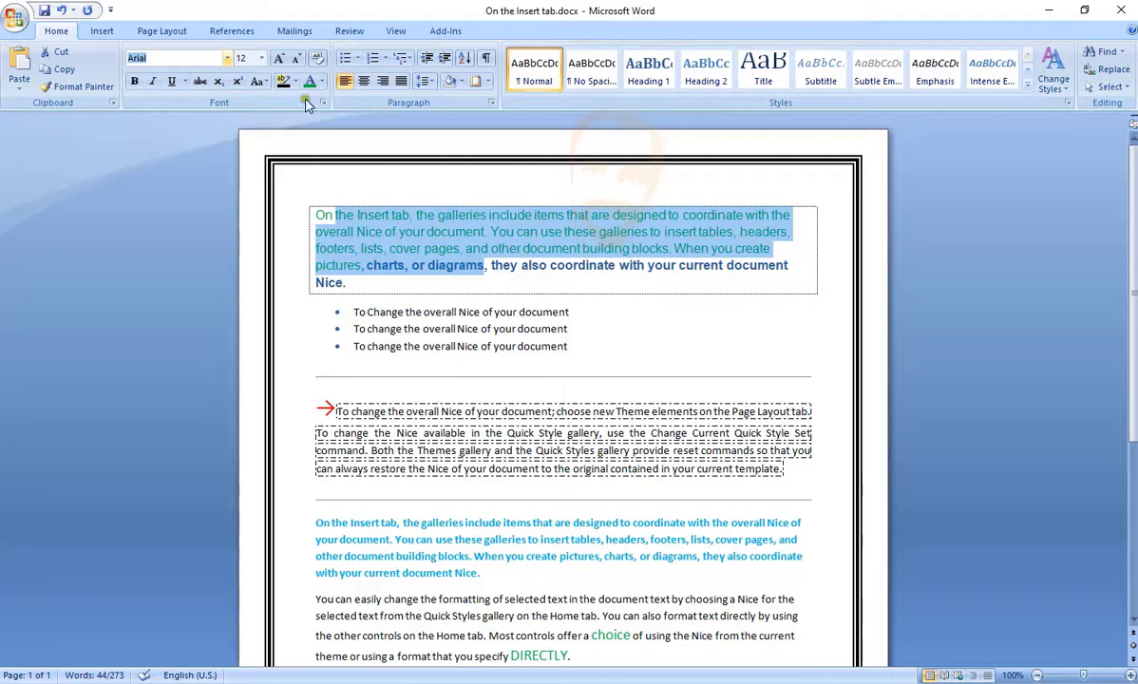
Select and deselect parts of the dashed and blue paragraphs in the open document.
{"action": "left_click", "coordinate": [522, 432]}
{"action": "scroll", "coordinate": [524, 432], "scroll_direction": "down", "scroll_amount": 3}
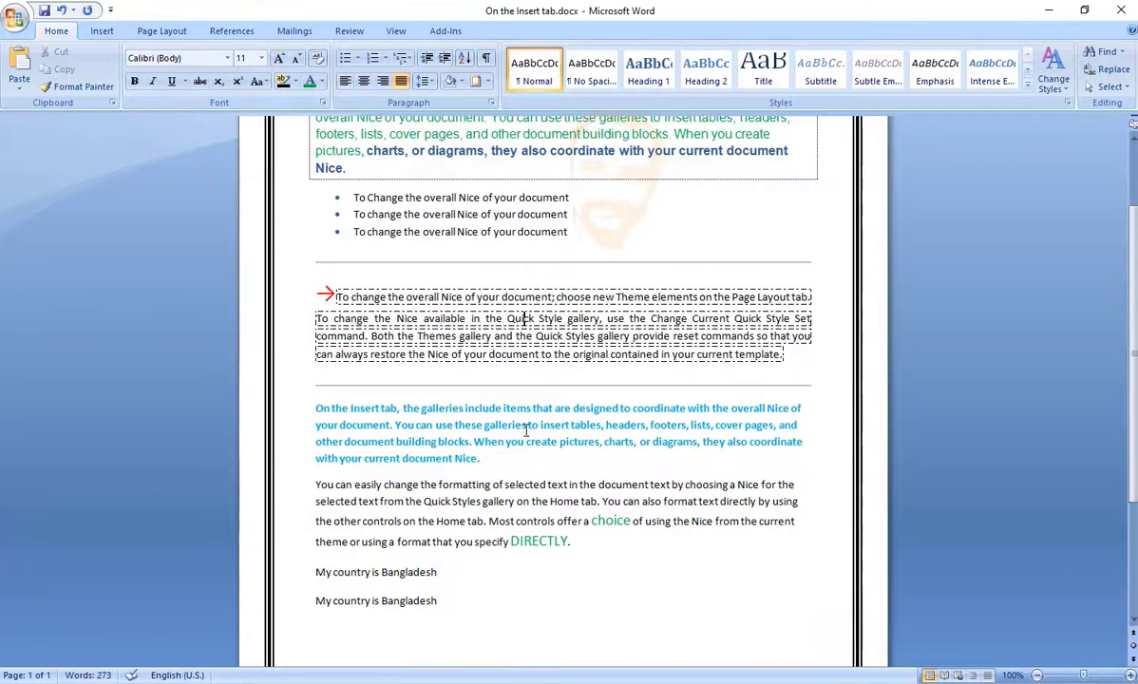
{"action": "left_click_drag", "start_coordinate": [494, 458], "coordinate": [317, 408]}
{"action": "scroll", "coordinate": [305, 386], "scroll_direction": "up", "scroll_amount": 3}
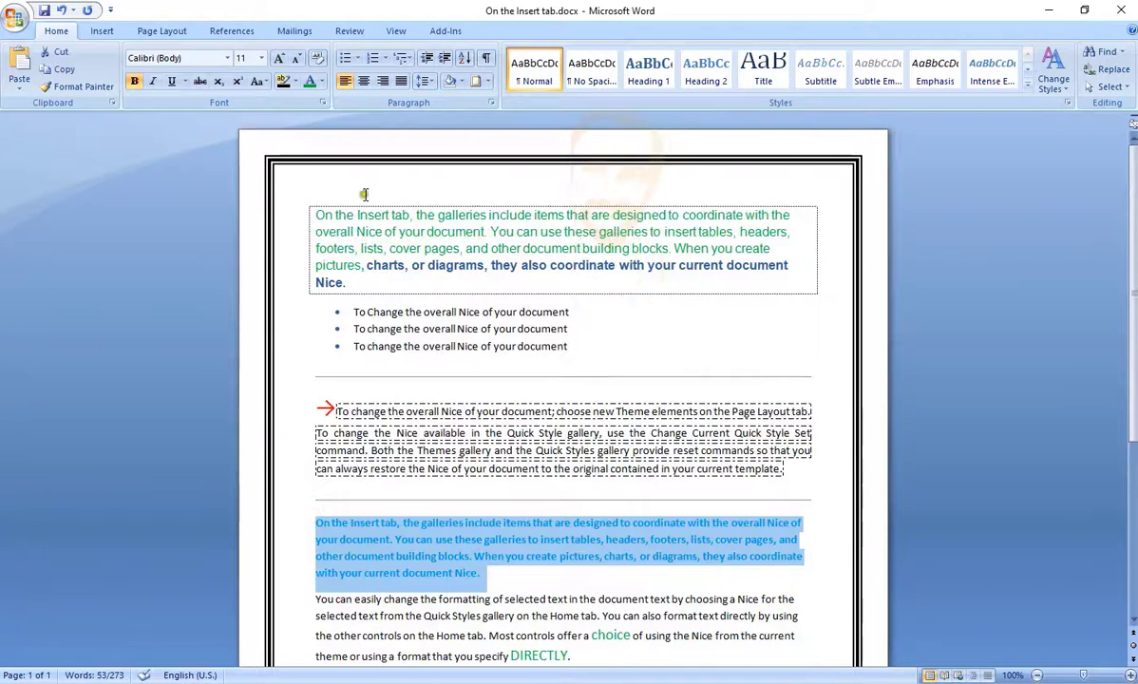
{"action": "left_click", "coordinate": [386, 232]}
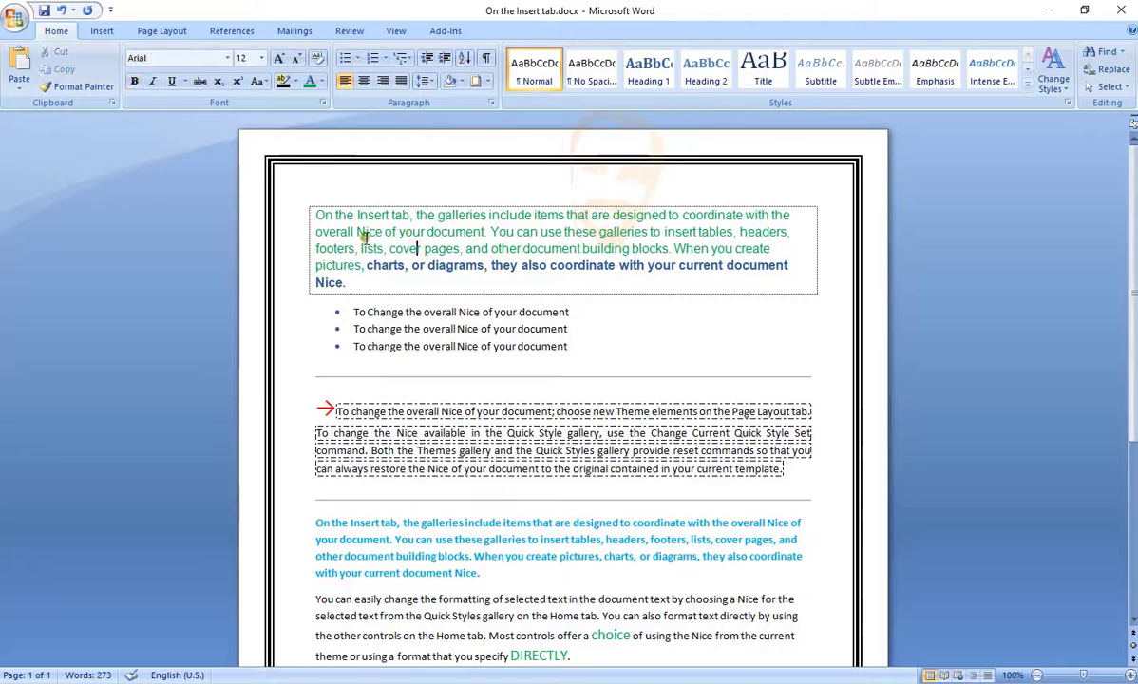
On the Page Layout tab, select the bullet list and horizontal line, then deselect them.
{"action": "left_click", "coordinate": [158, 31]}
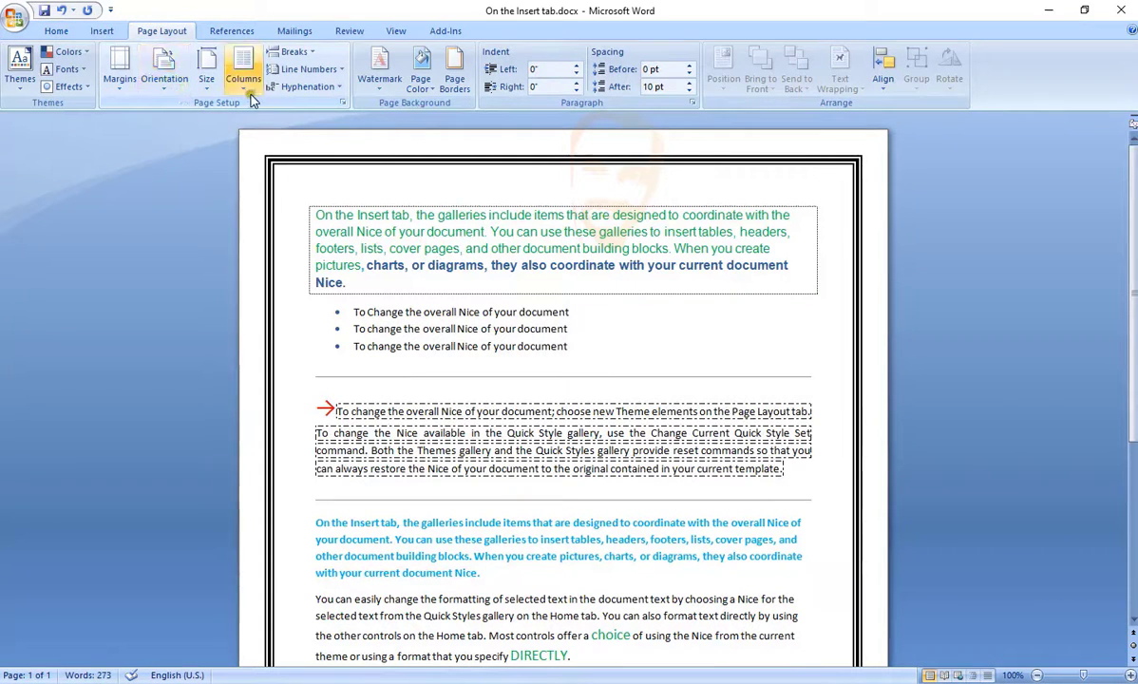
{"action": "left_click", "coordinate": [544, 329]}
{"action": "scroll", "coordinate": [620, 328], "scroll_direction": "down", "scroll_amount": 6}
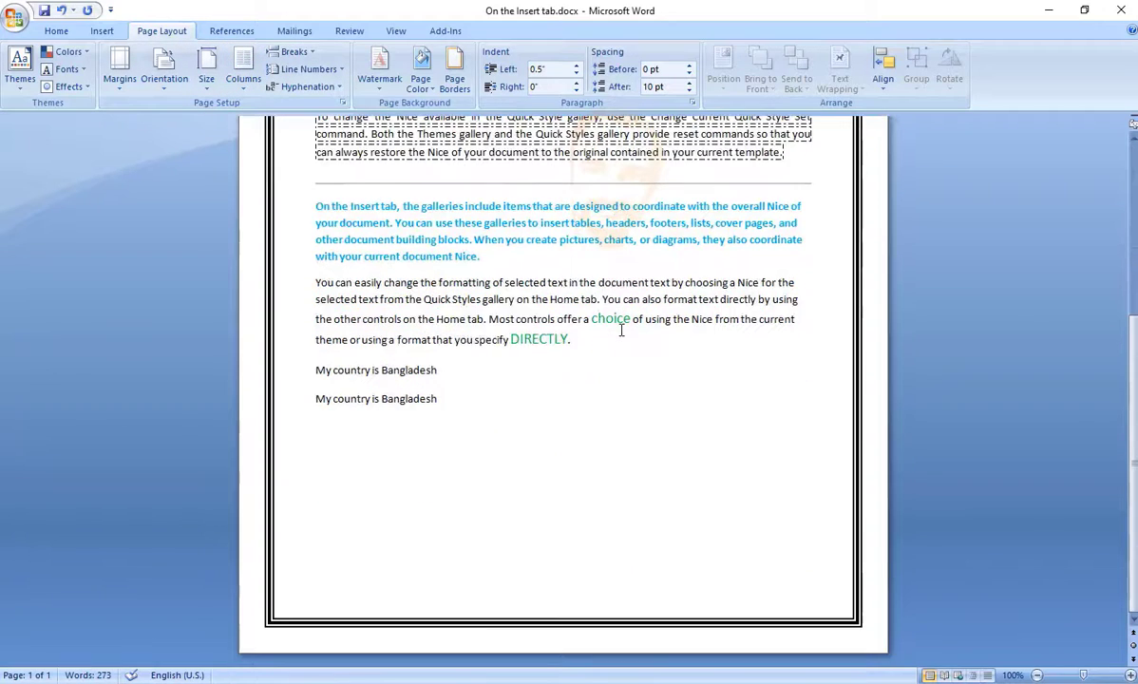
{"action": "scroll", "coordinate": [622, 331], "scroll_direction": "up", "scroll_amount": 3}
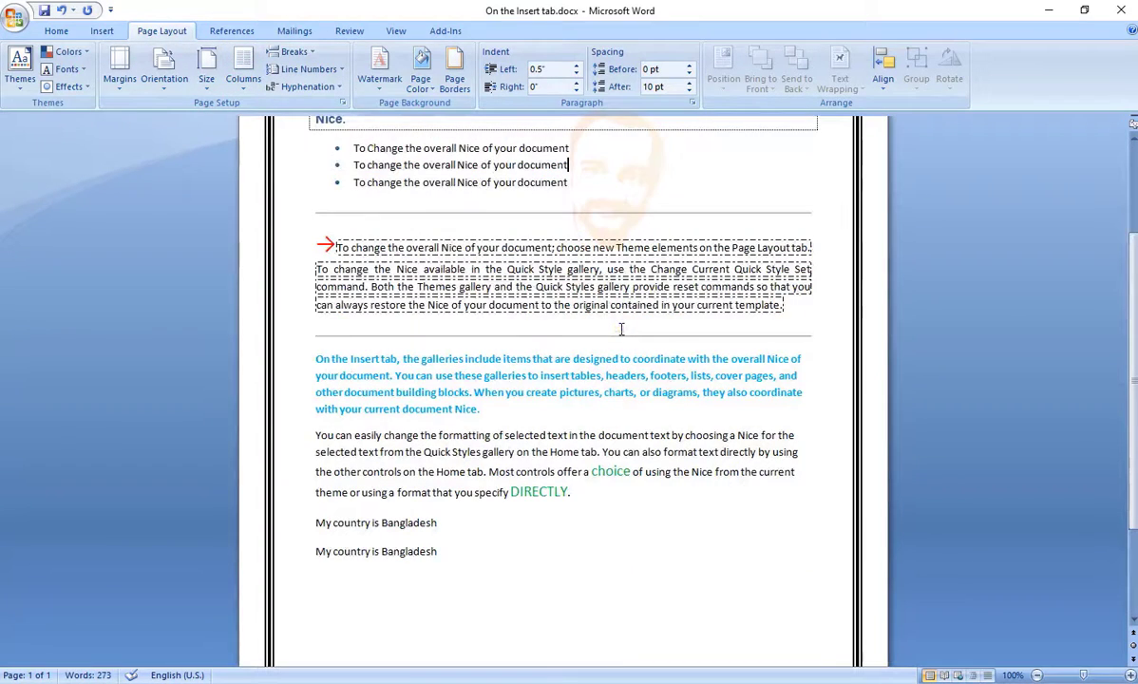
{"action": "scroll", "coordinate": [621, 329], "scroll_direction": "up", "scroll_amount": 3}
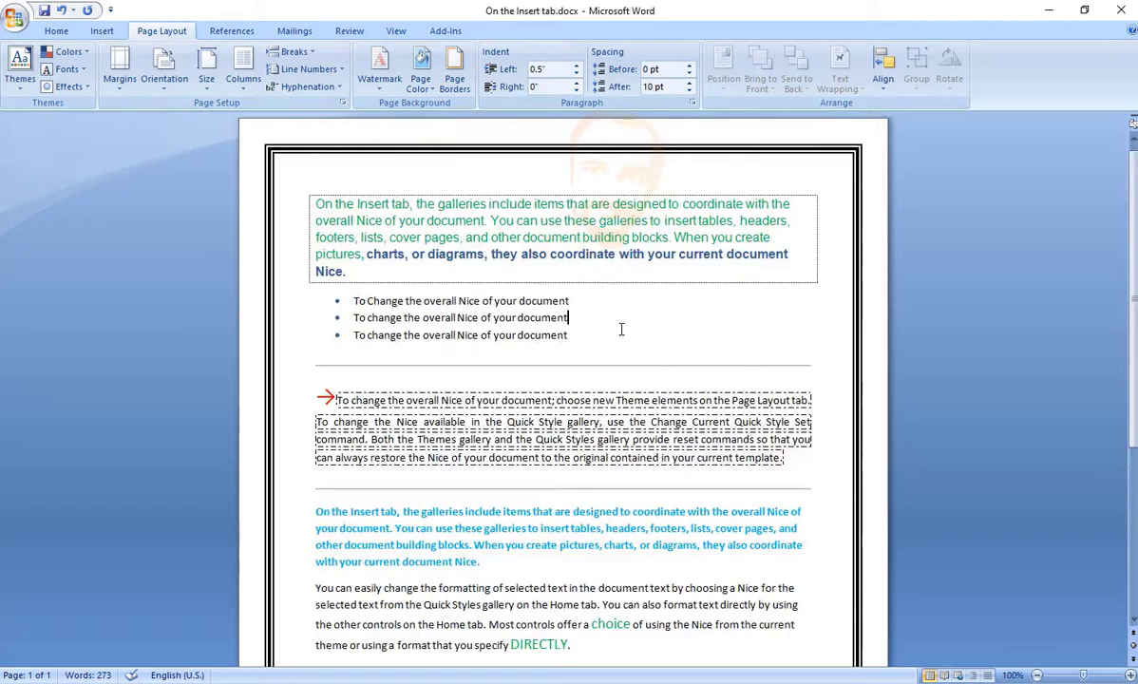
{"action": "left_click_drag", "start_coordinate": [581, 329], "coordinate": [390, 241]}
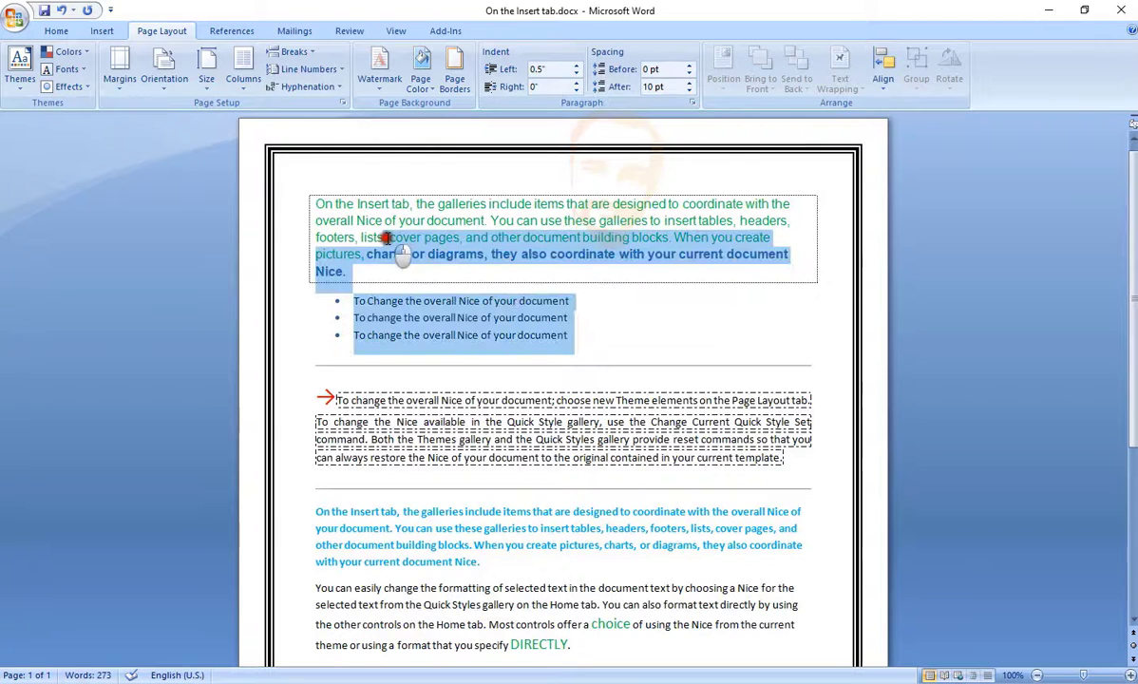
{"action": "left_click", "coordinate": [458, 364]}
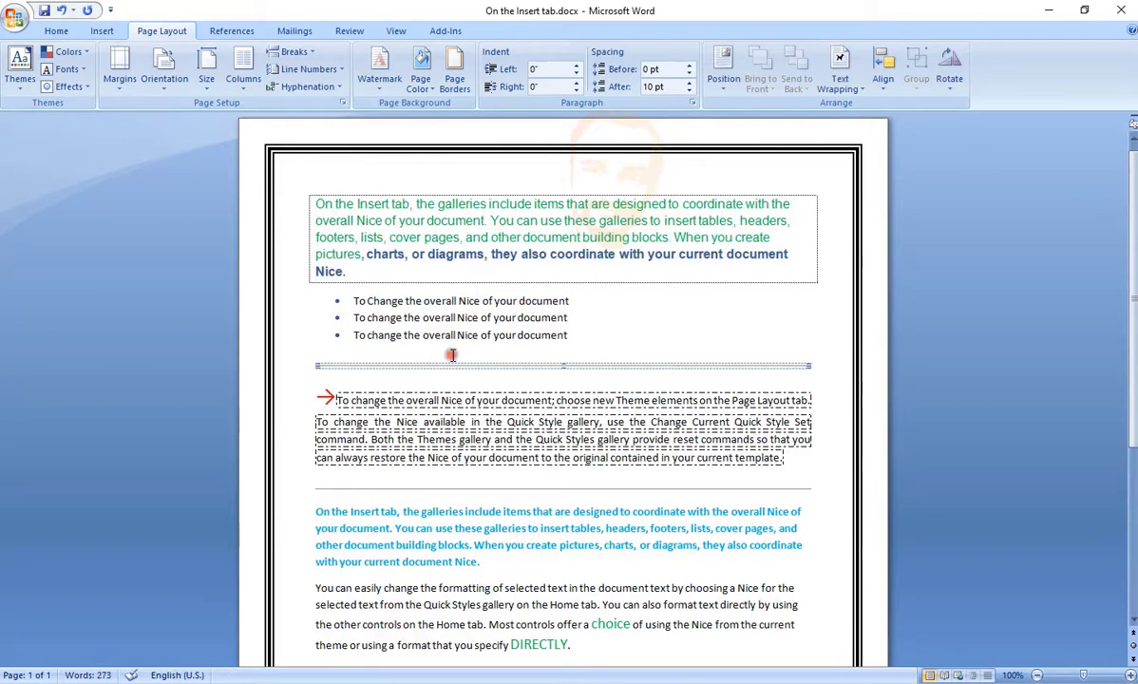
{"action": "left_click", "coordinate": [370, 144]}
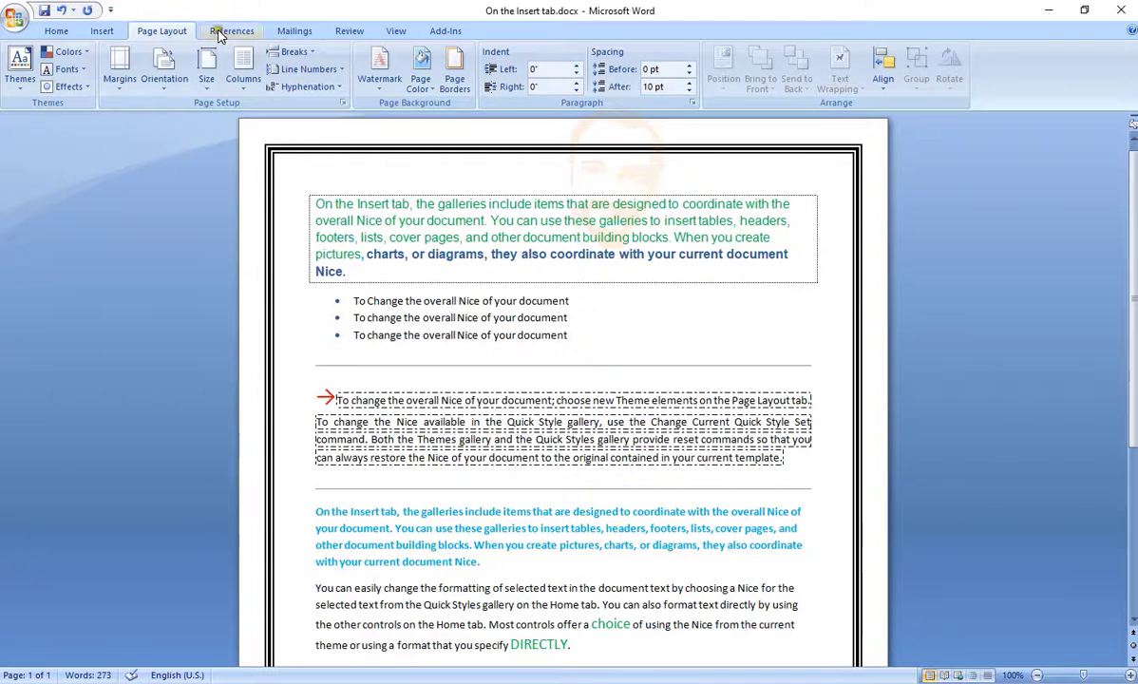
{"action": "left_click", "coordinate": [56, 30]}
Create a new blank document, Document1, from the Office menu.
{"action": "left_click", "coordinate": [11, 21]}
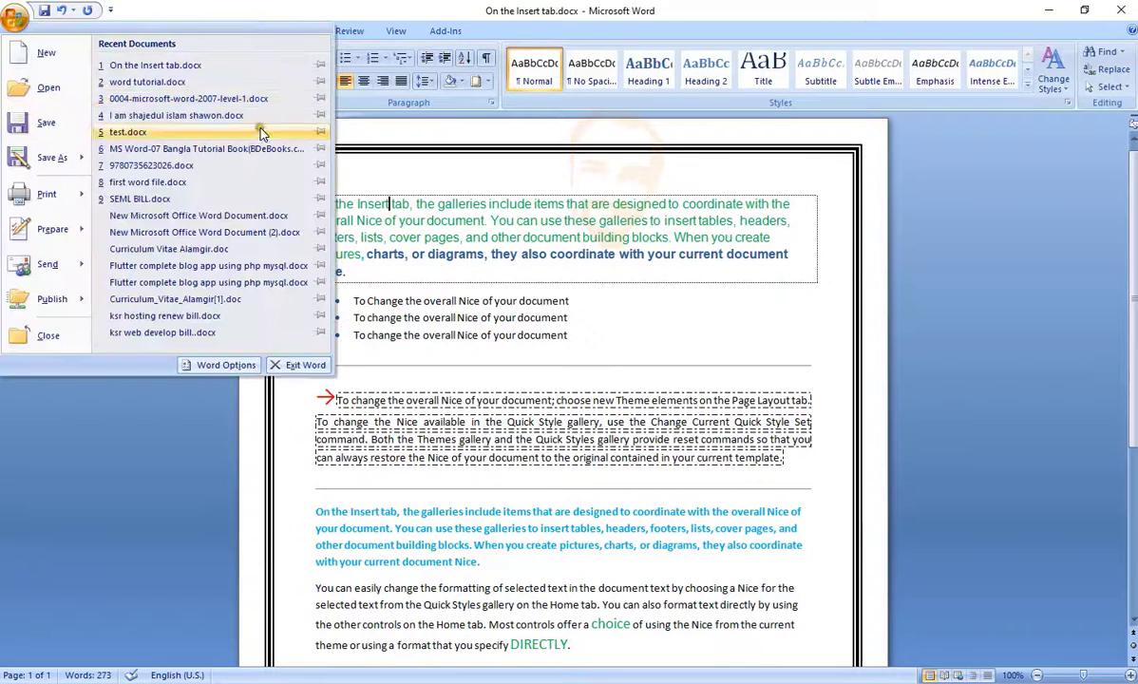
{"action": "left_click", "coordinate": [400, 229]}
{"action": "left_click", "coordinate": [25, 21]}
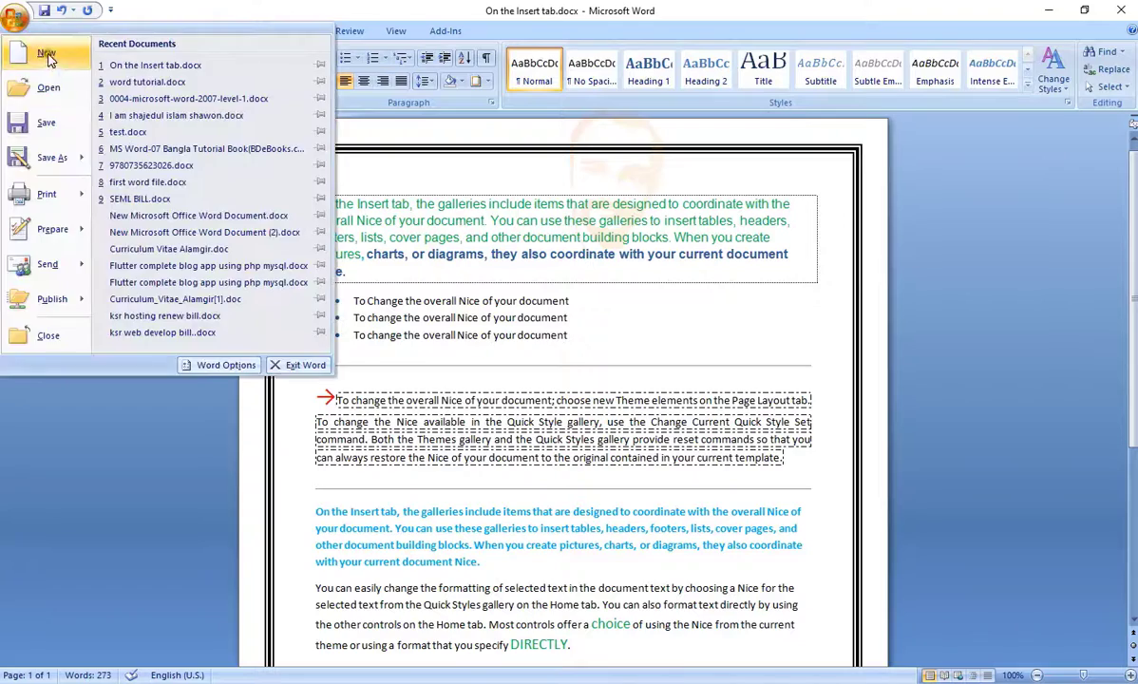
{"action": "left_click", "coordinate": [42, 52]}
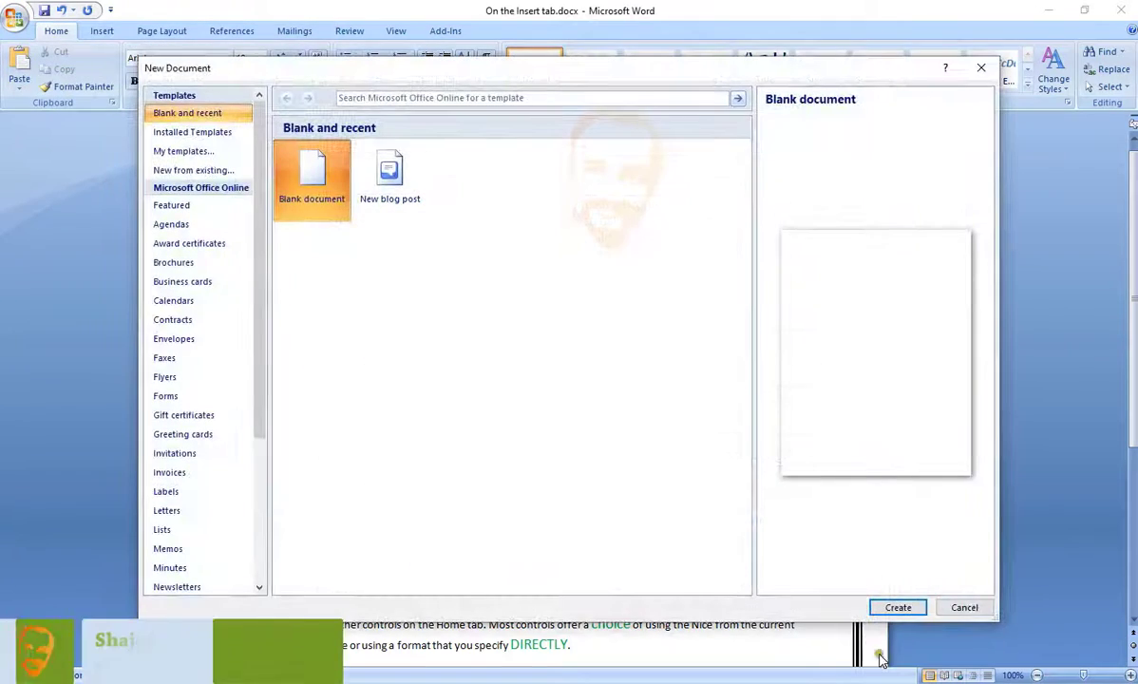
{"action": "left_click", "coordinate": [897, 607]}
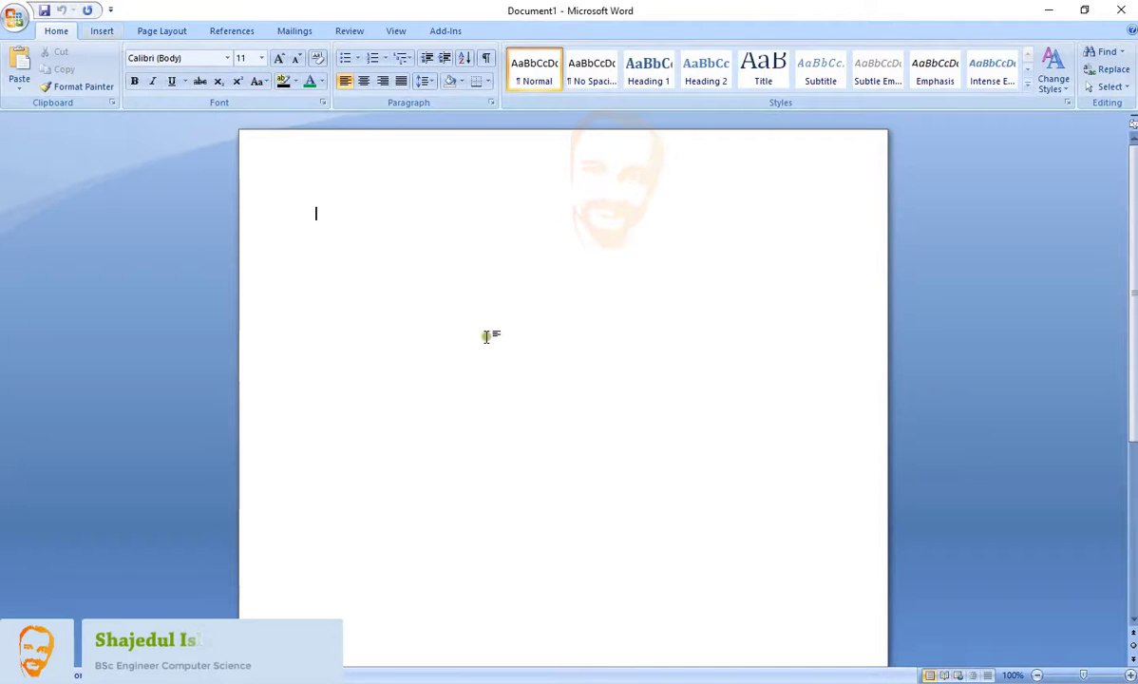
{"action": "scroll", "coordinate": [485, 323], "scroll_direction": "down", "scroll_amount": 1}
{"action": "scroll", "coordinate": [485, 318], "scroll_direction": "up", "scroll_amount": 1}
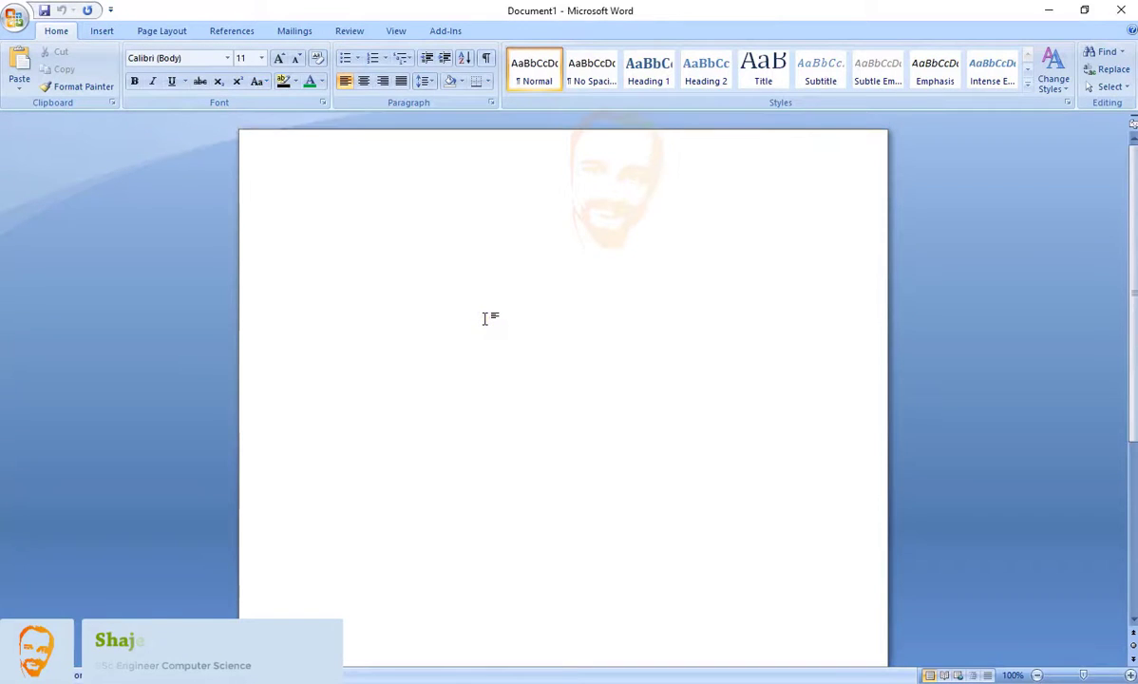
Change the paper size to A4, then back to Letter (8.5" x 11").
{"action": "left_click", "coordinate": [179, 33]}
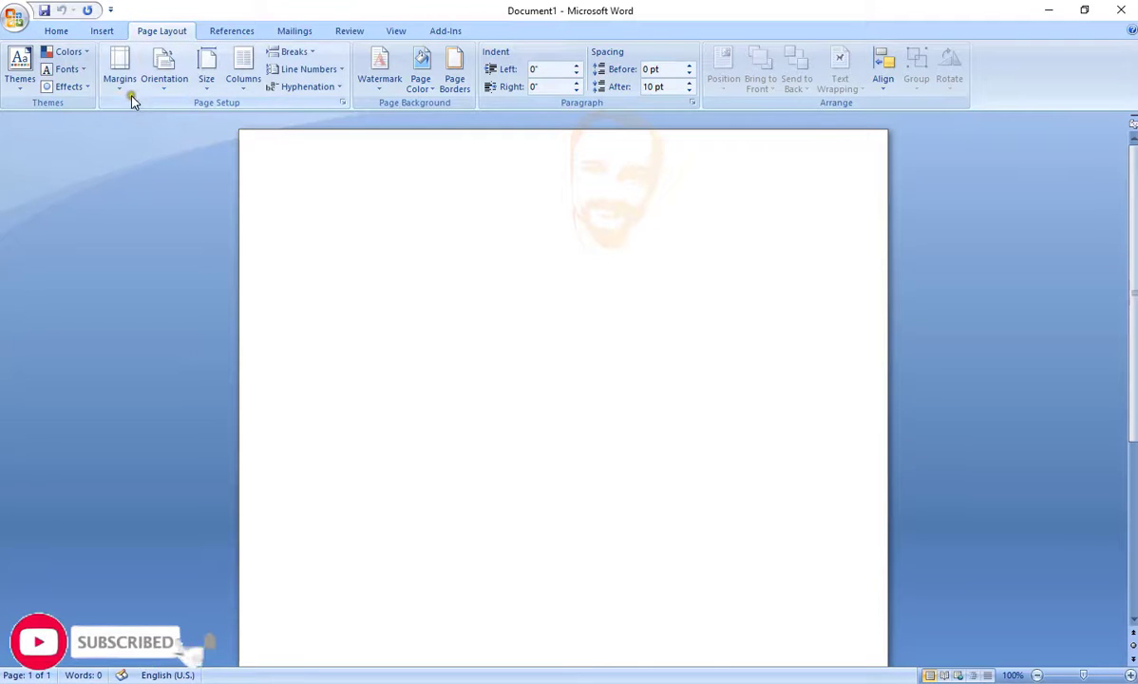
{"action": "left_click", "coordinate": [208, 95]}
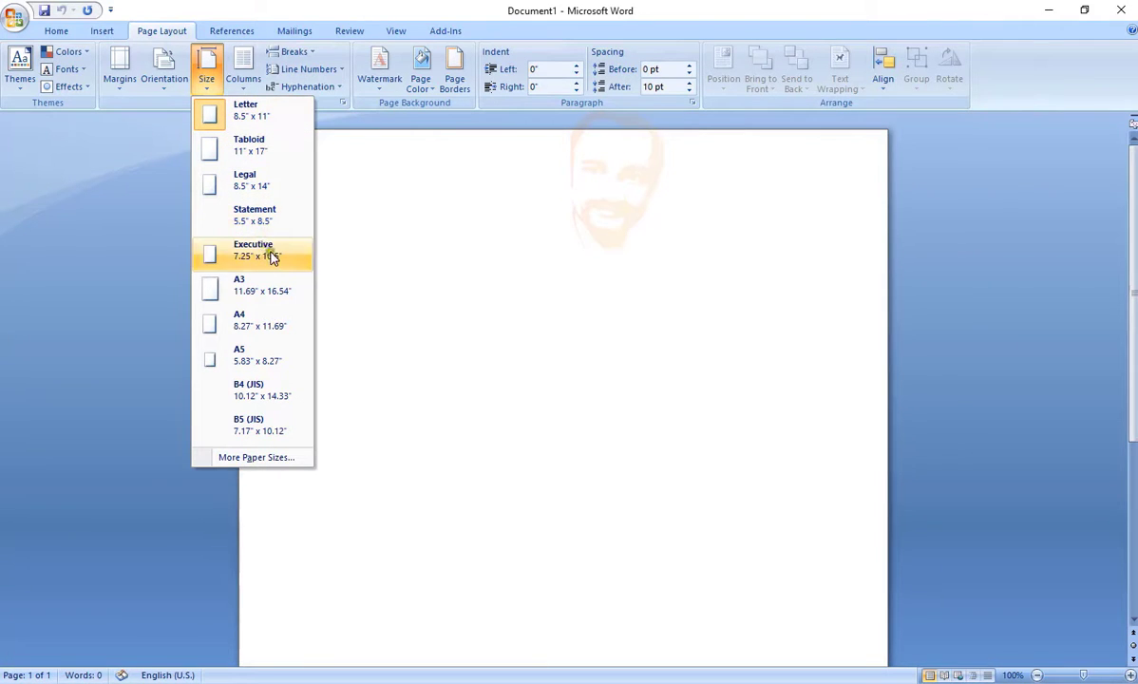
{"action": "left_click", "coordinate": [268, 326]}
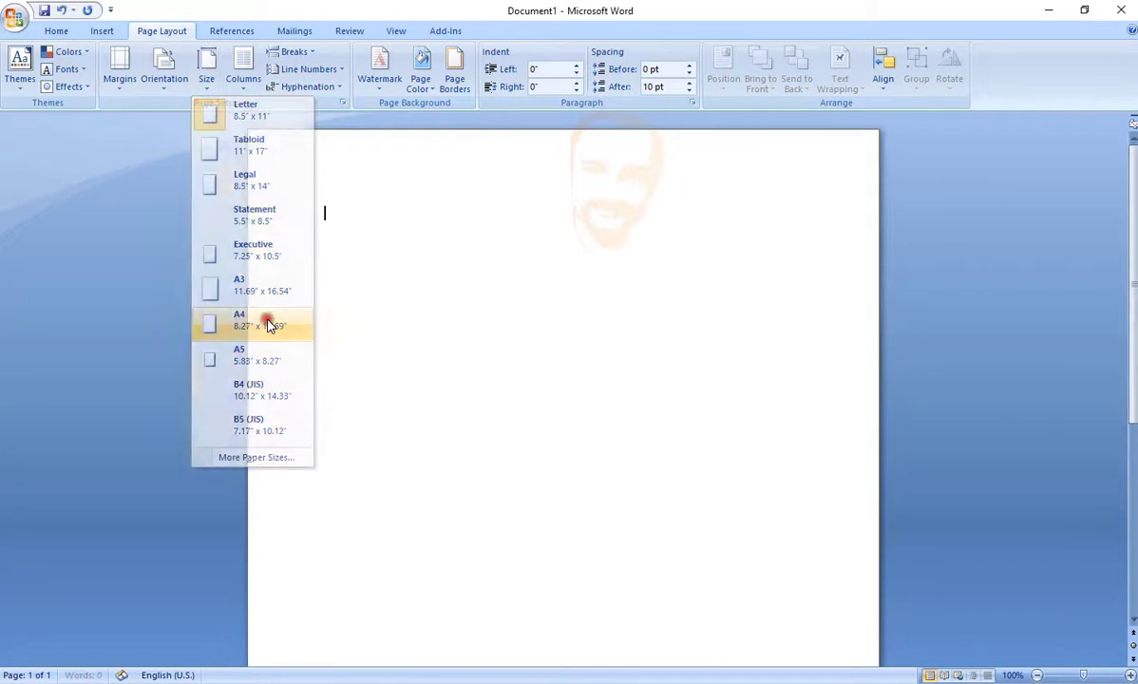
{"action": "left_click", "coordinate": [210, 92]}
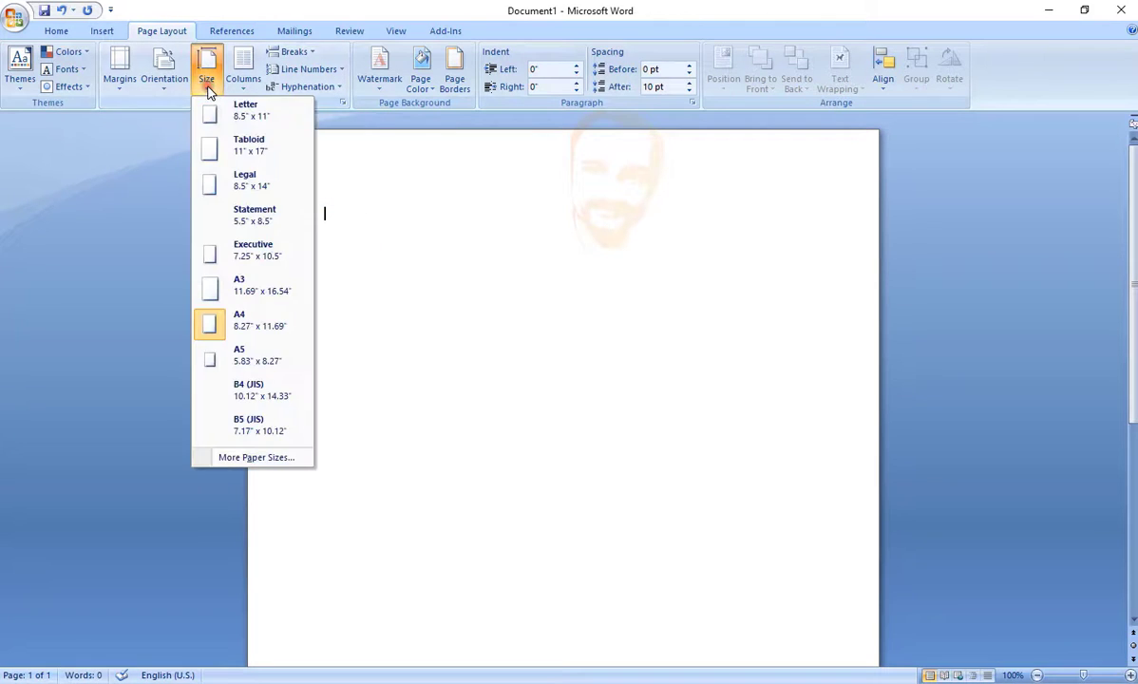
{"action": "left_click", "coordinate": [235, 115]}
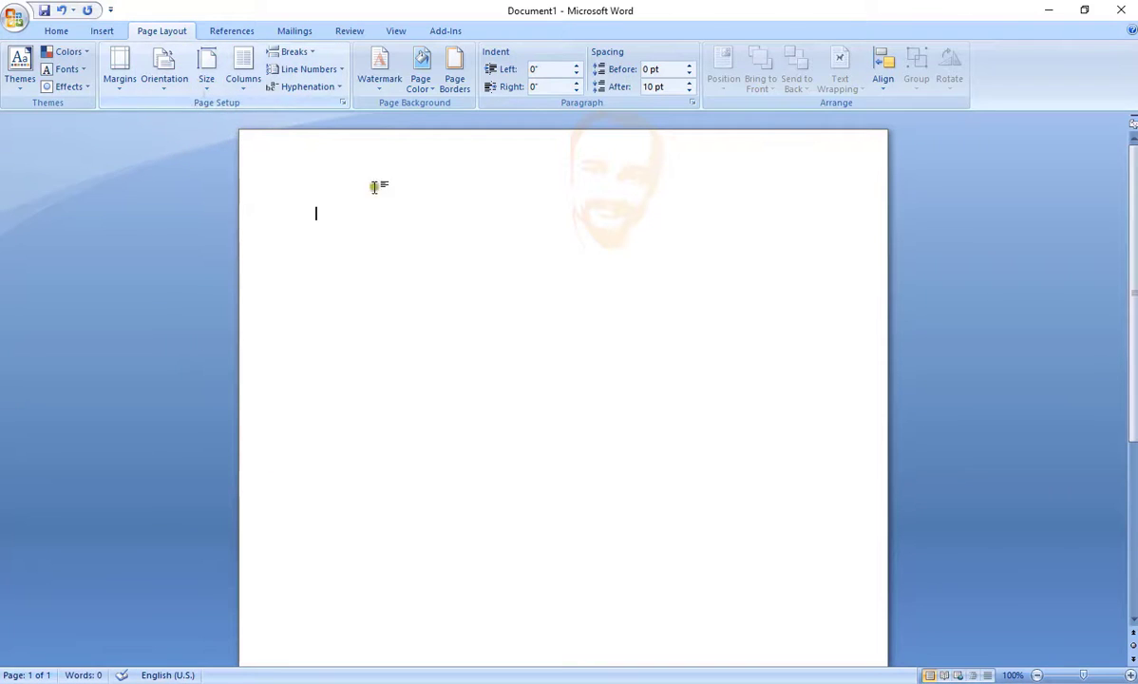
{"action": "scroll", "coordinate": [371, 271], "scroll_direction": "down", "scroll_amount": 4}
{"action": "scroll", "coordinate": [371, 271], "scroll_direction": "up", "scroll_amount": 1}
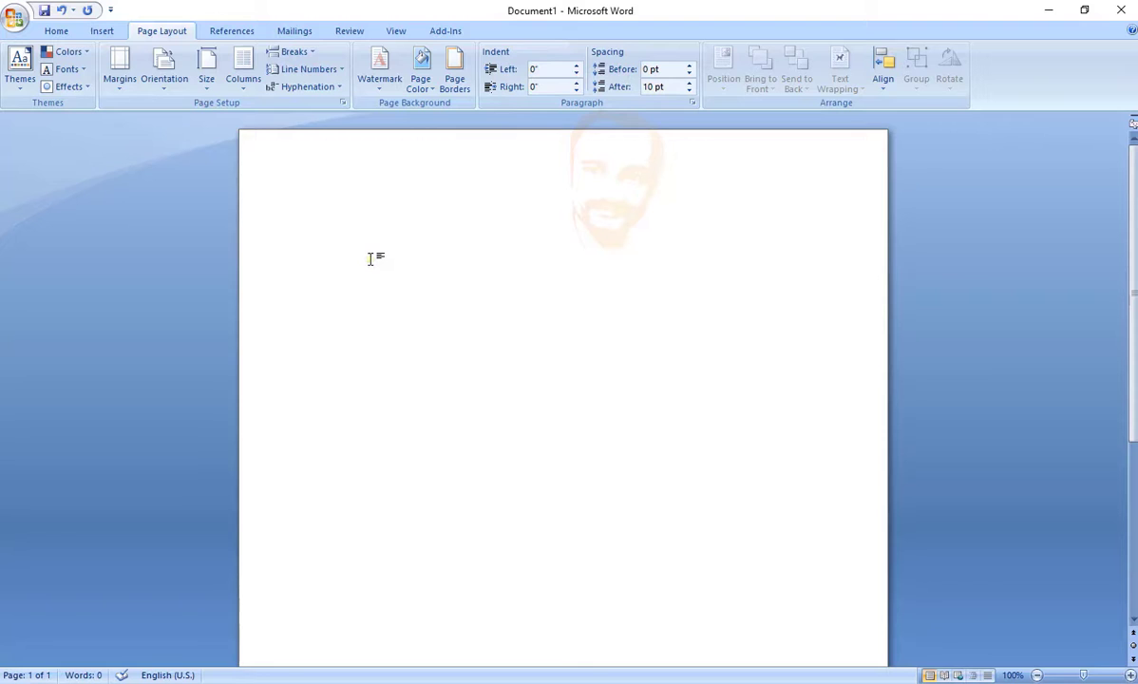
{"action": "scroll", "coordinate": [371, 258], "scroll_direction": "down", "scroll_amount": 1}
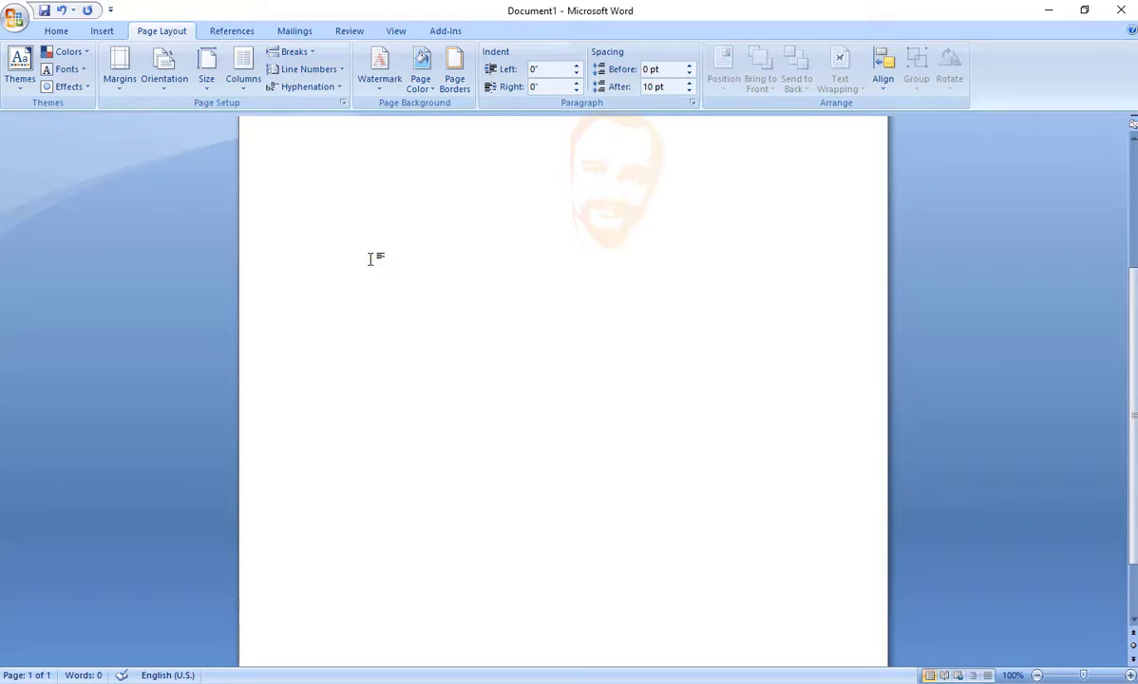
{"action": "left_click", "coordinate": [168, 93]}
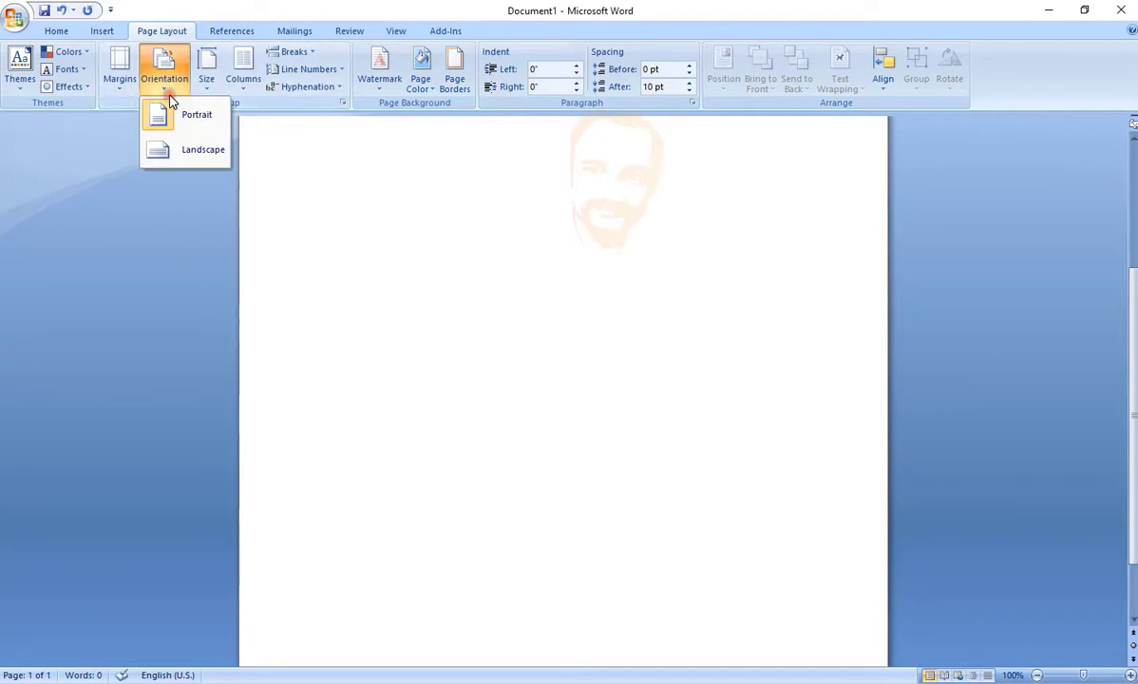
{"action": "left_click", "coordinate": [187, 156]}
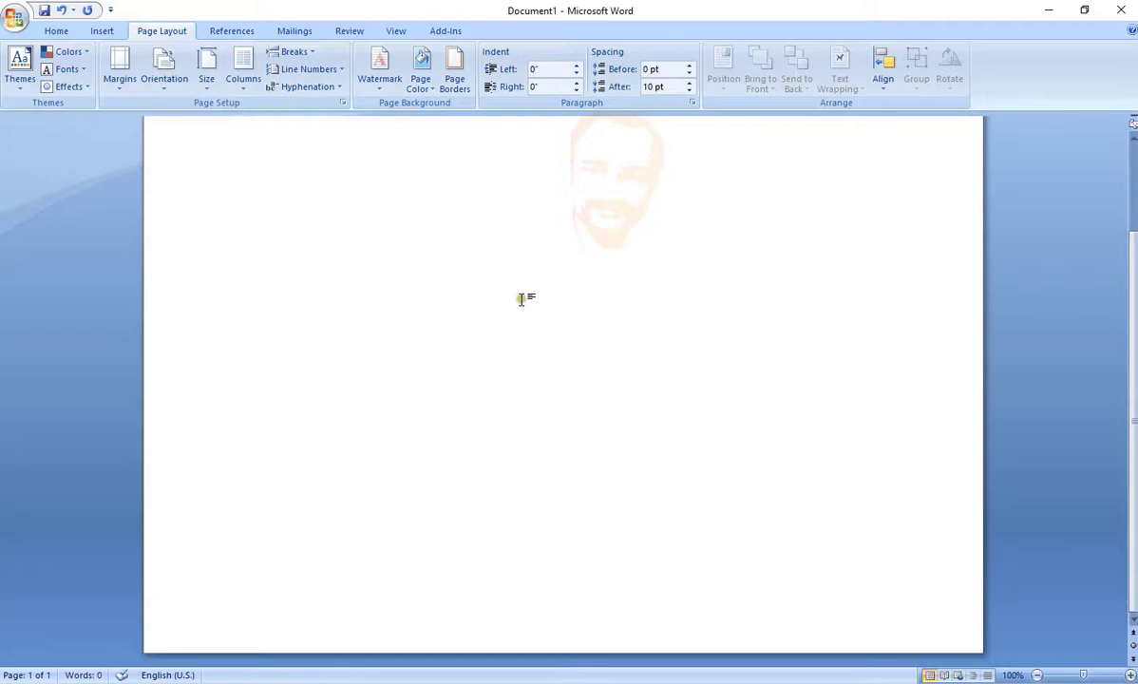
{"action": "left_click", "coordinate": [165, 94]}
{"action": "left_click", "coordinate": [178, 118]}
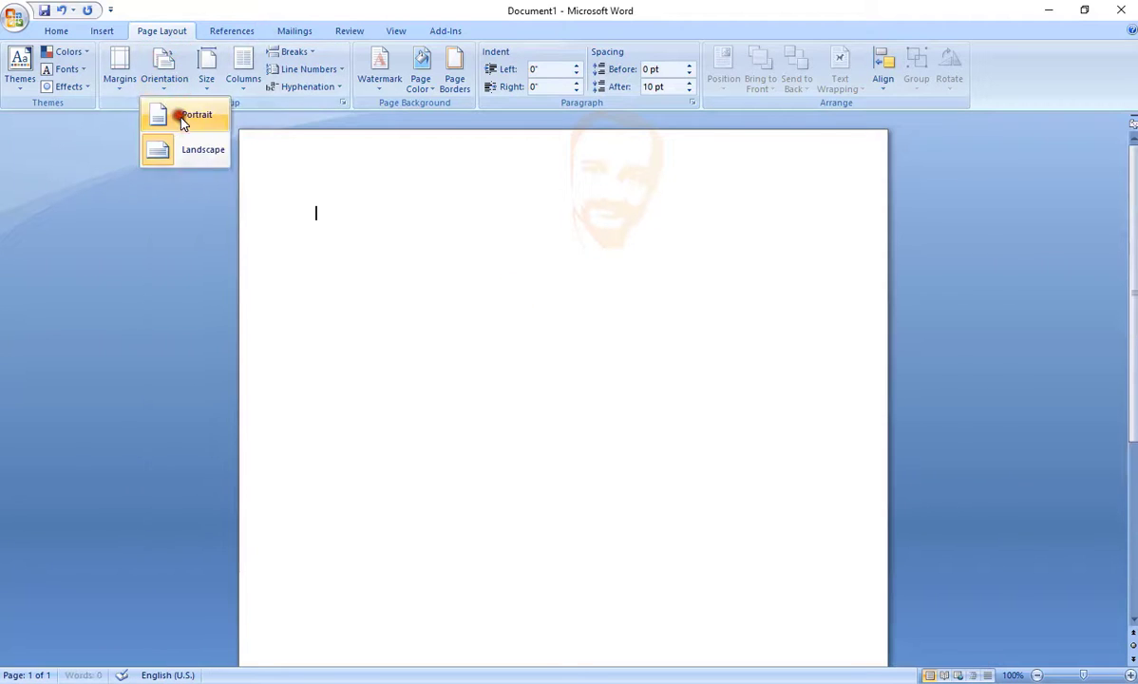
{"action": "scroll", "coordinate": [460, 277], "scroll_direction": "down", "scroll_amount": 1}
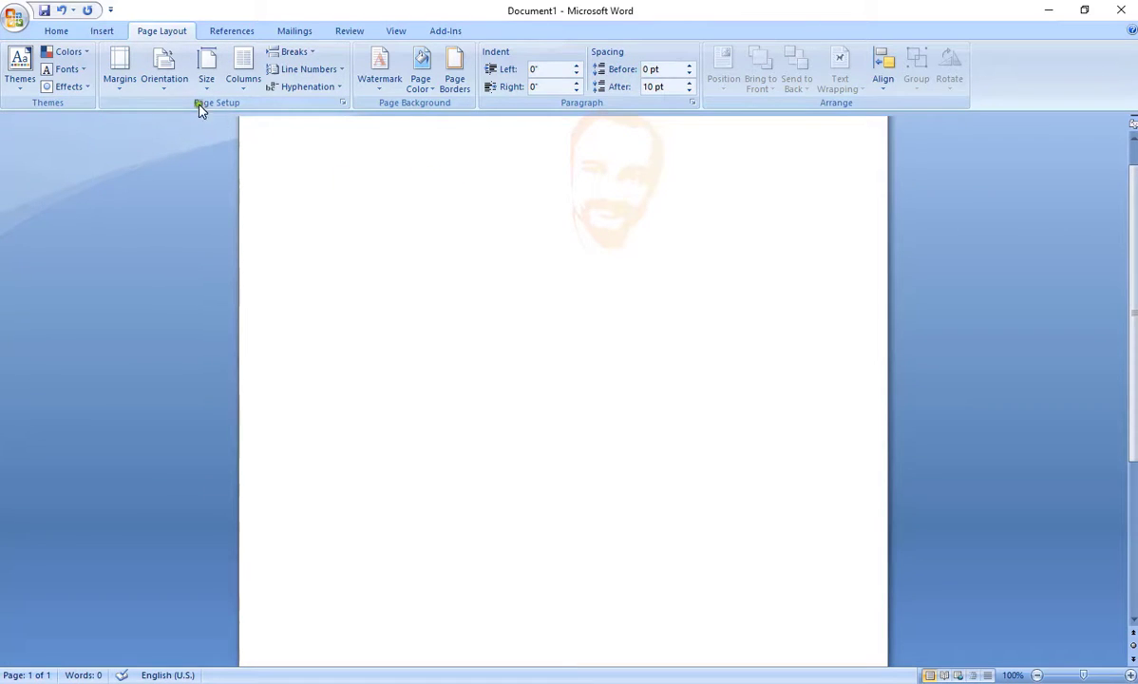
Apply custom margins: top 1.5", right 0.5", with the other margins left at 1".
{"action": "left_click", "coordinate": [115, 93]}
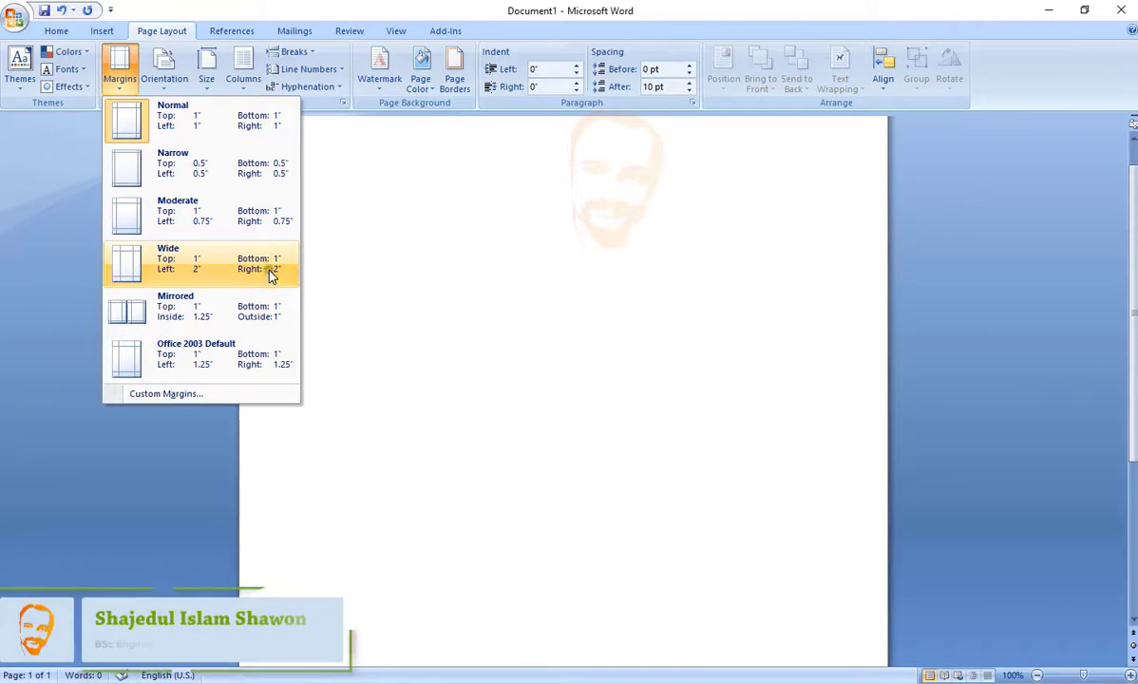
{"action": "left_click", "coordinate": [223, 392]}
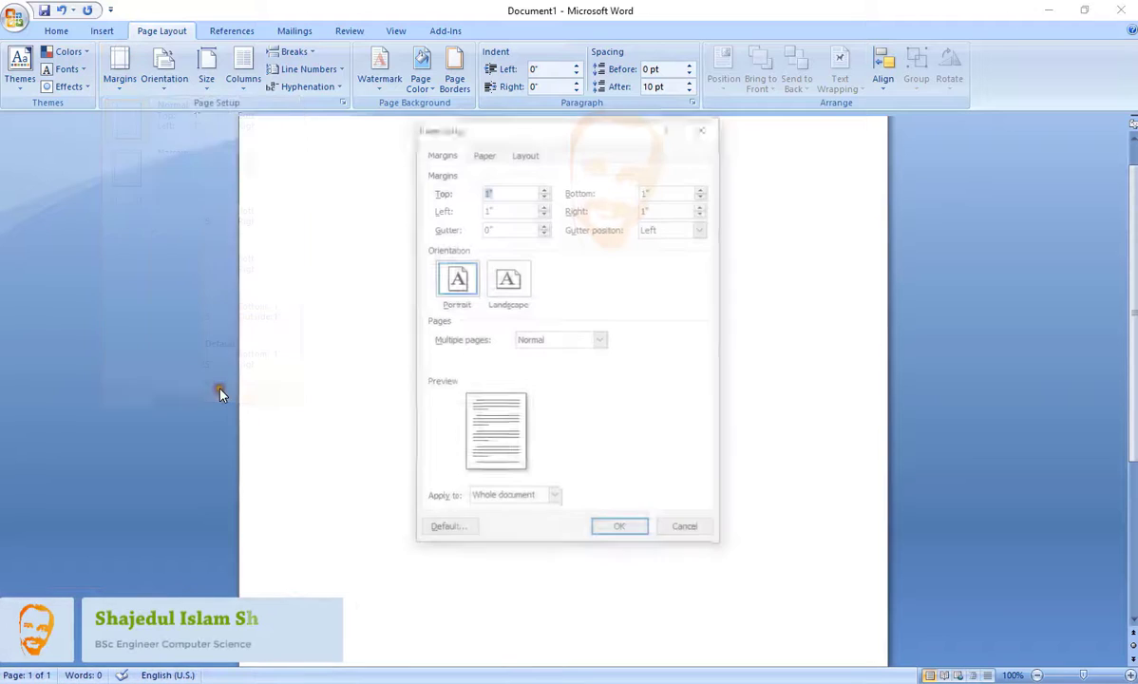
{"action": "left_click", "coordinate": [544, 188]}
{"action": "left_click", "coordinate": [543, 188]}
{"action": "left_click", "coordinate": [544, 189]}
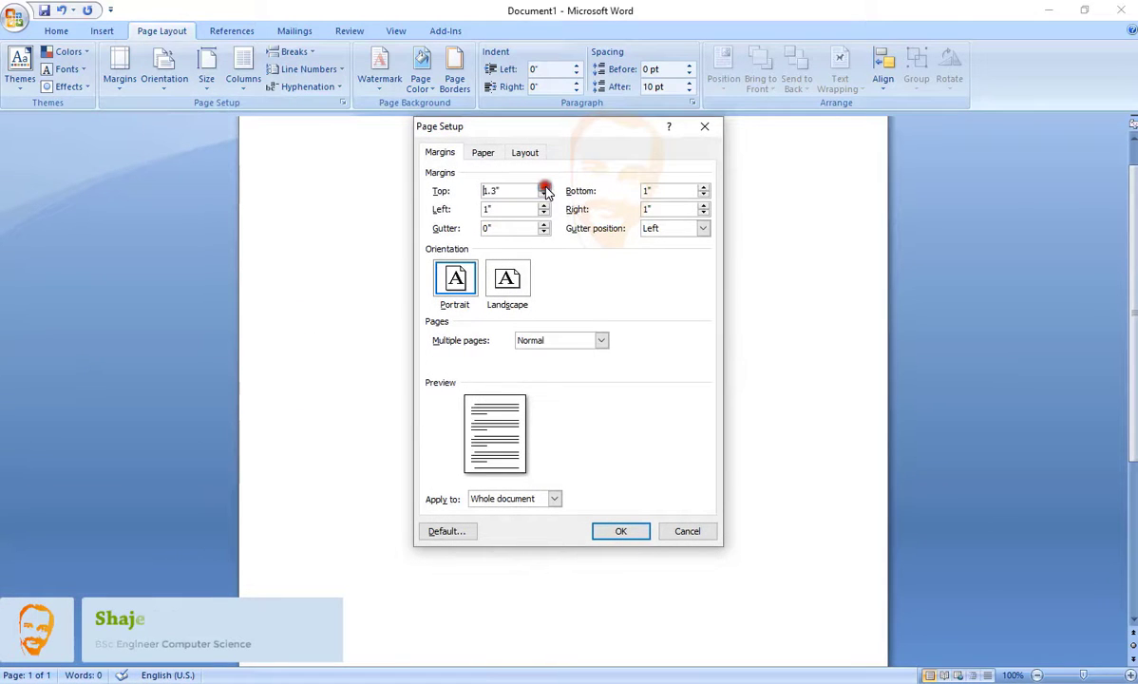
{"action": "left_click", "coordinate": [543, 188]}
{"action": "left_click", "coordinate": [543, 188]}
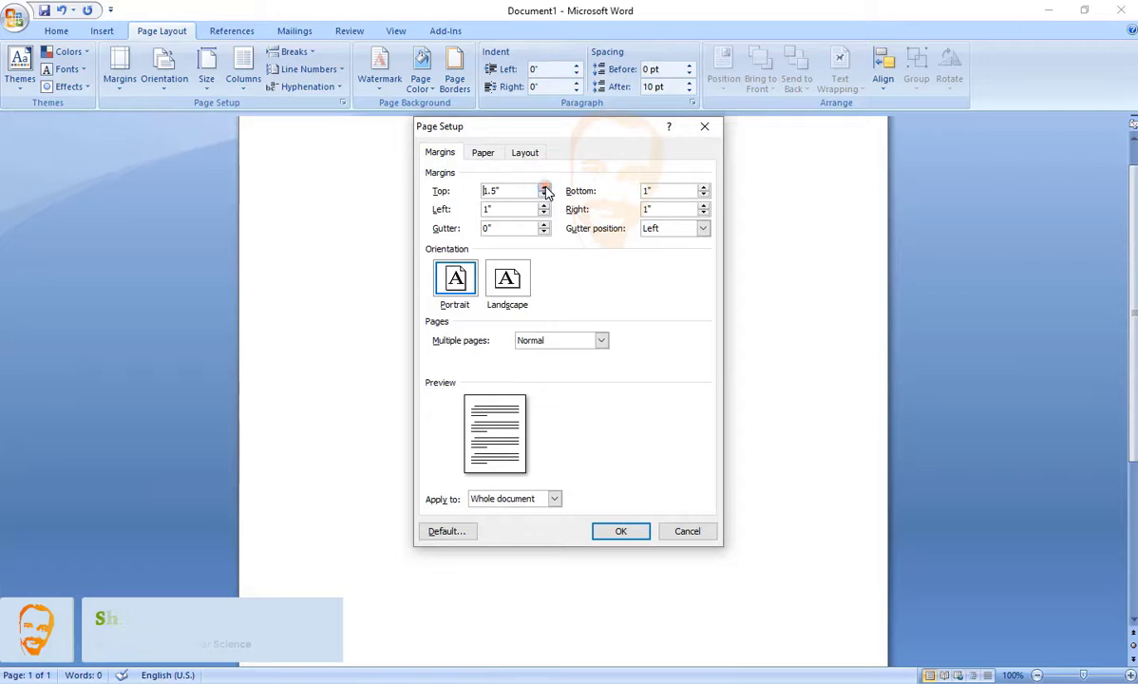
{"action": "left_click", "coordinate": [704, 213]}
{"action": "left_click", "coordinate": [704, 213]}
{"action": "left_click", "coordinate": [704, 213]}
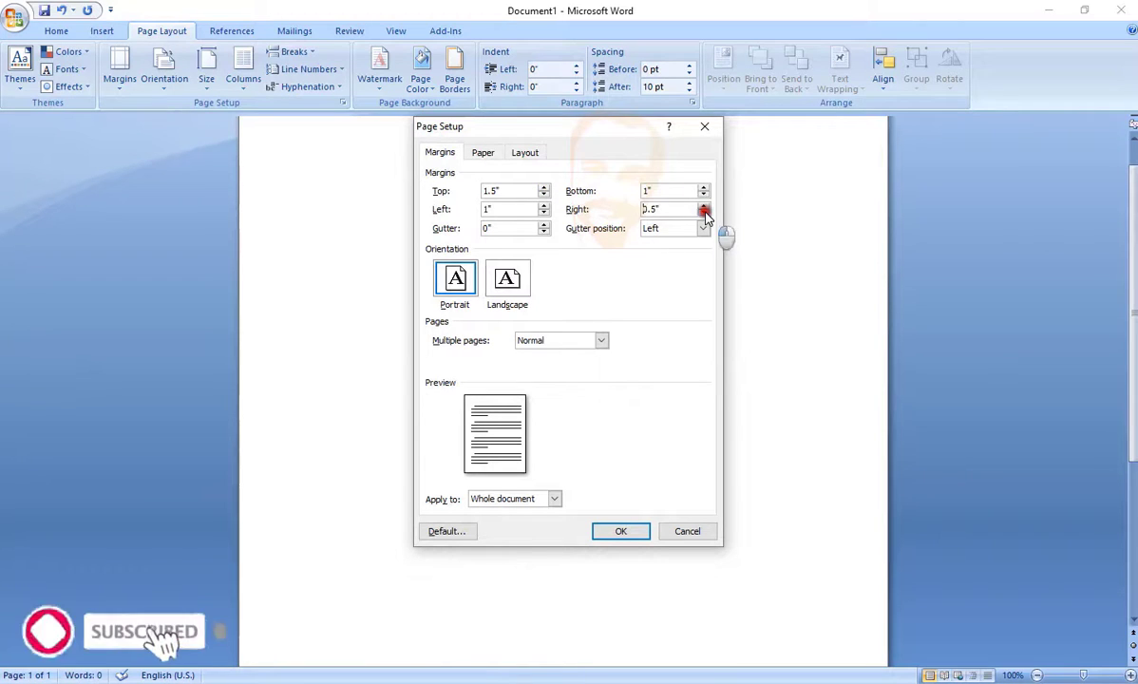
{"action": "left_click", "coordinate": [704, 212]}
{"action": "left_click", "coordinate": [704, 213]}
{"action": "left_click", "coordinate": [618, 533]}
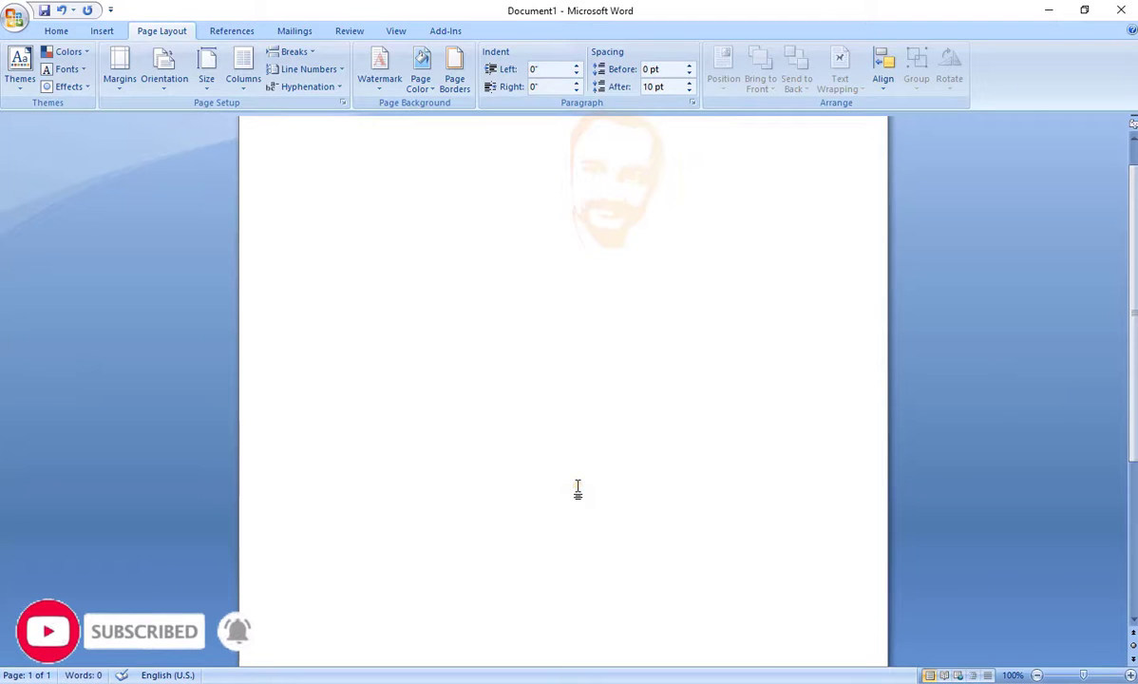
Generate three paragraphs with =rand(), select all the text, and bring up Save As.
{"action": "type", "text": "=rand"}
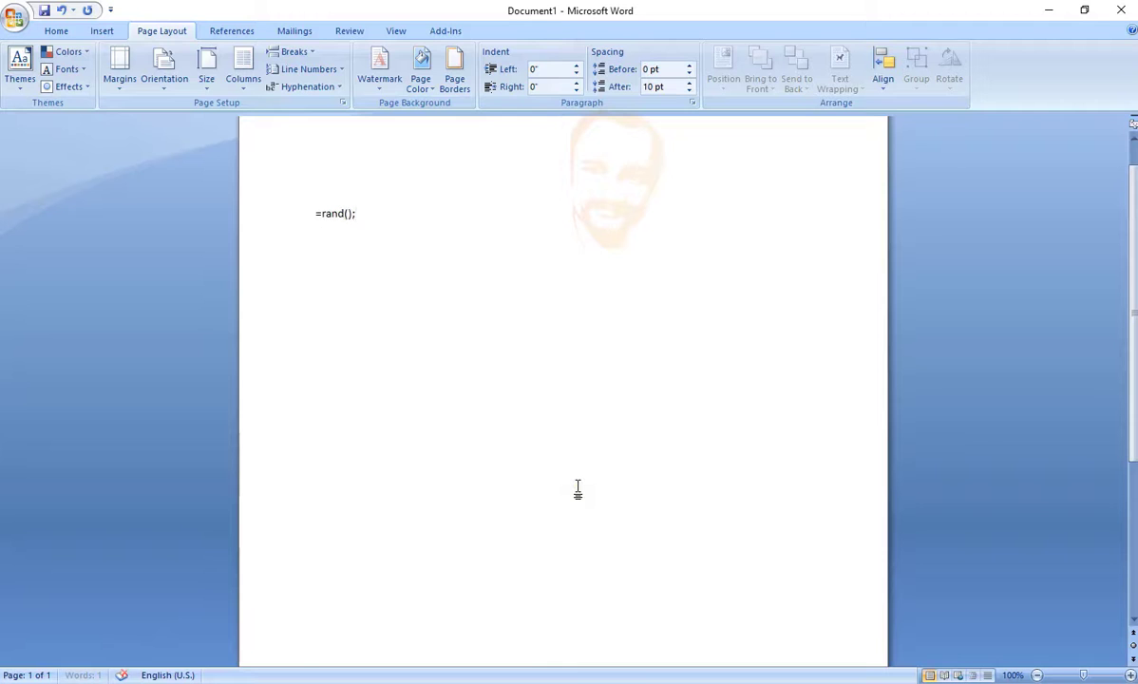
{"action": "type", "text": "()"}
{"action": "key", "text": "Return"}
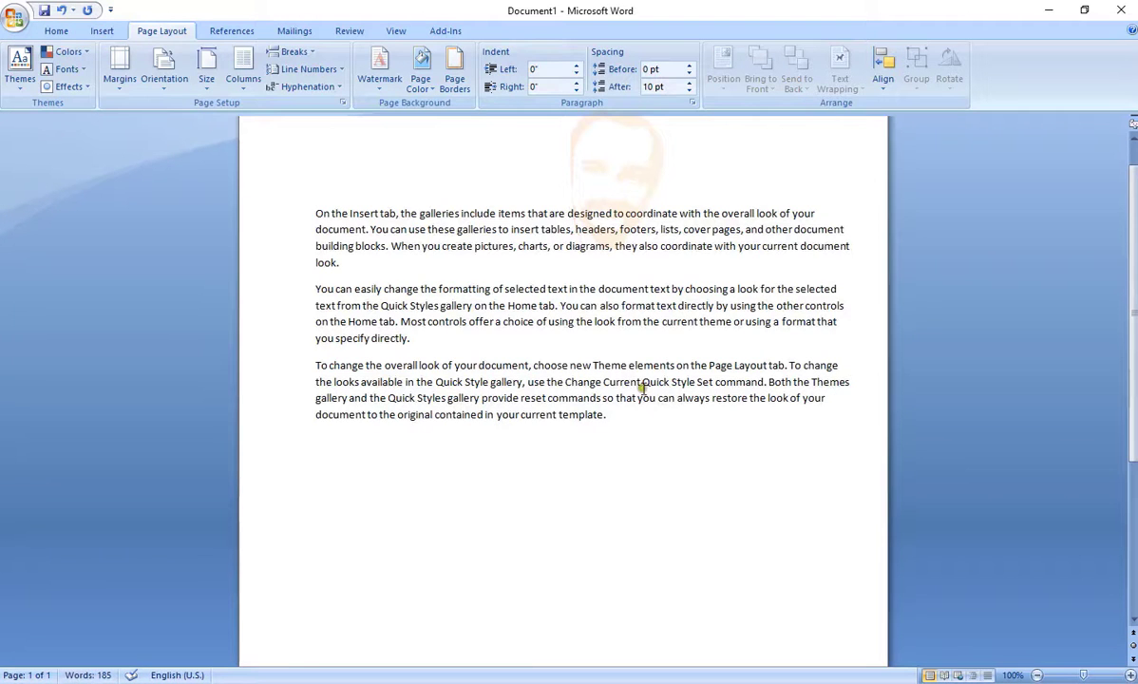
{"action": "key", "text": "ctrl+a"}
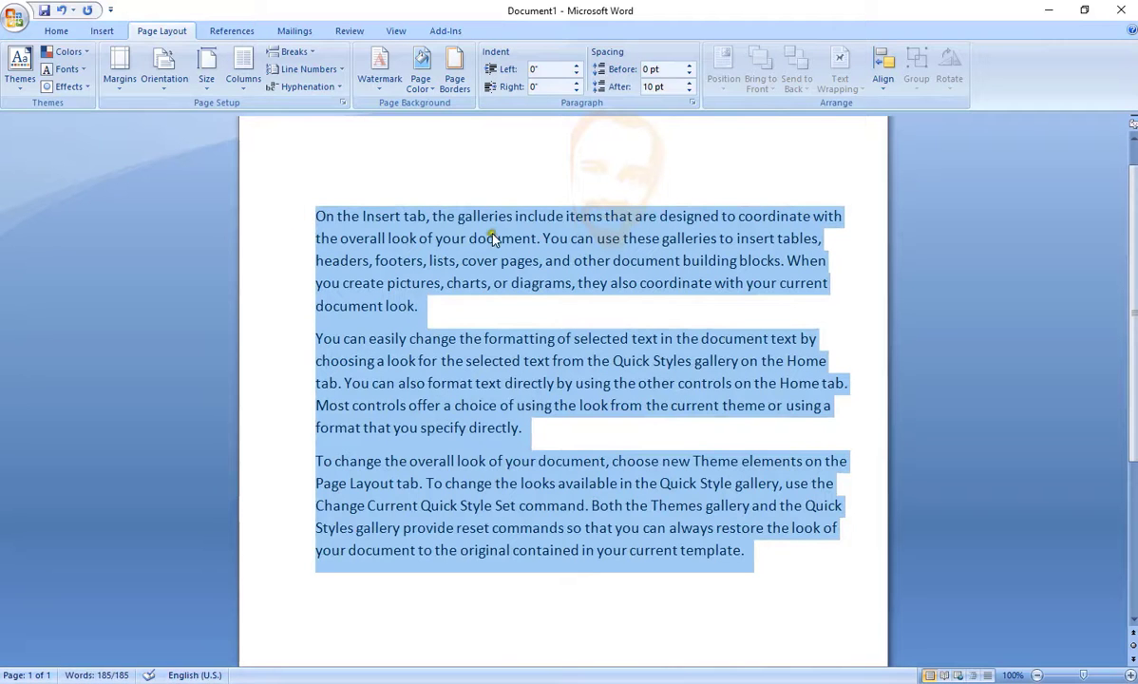
{"action": "key", "text": "ctrl+s"}
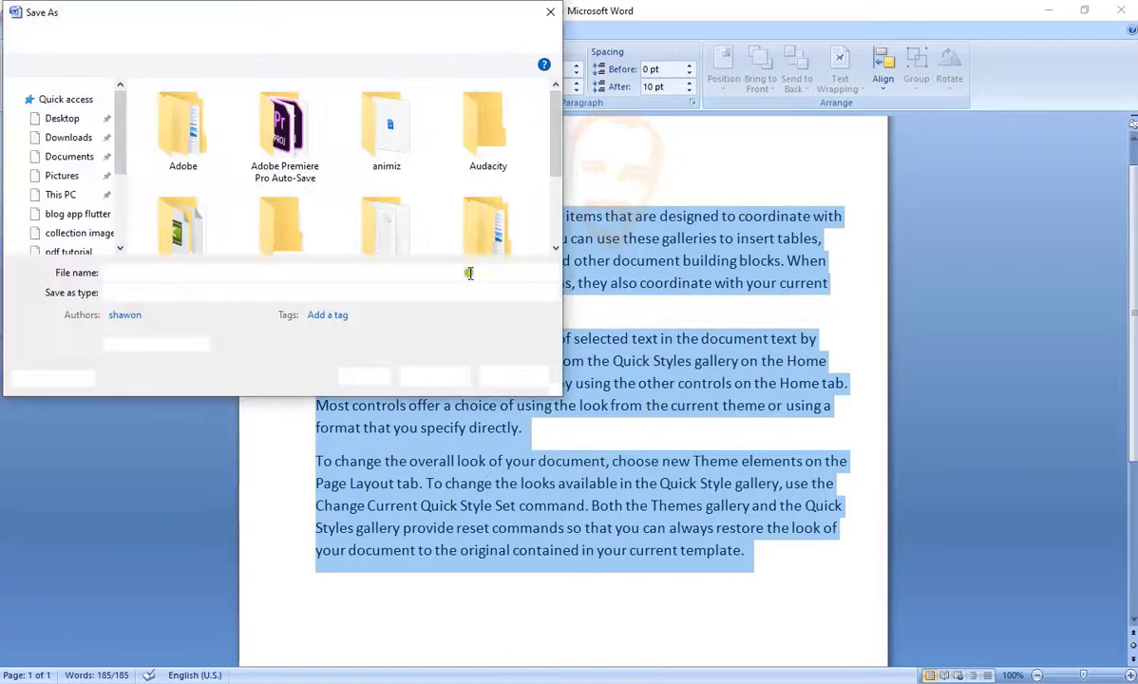
Save as 'On the Insert tab.docx', then deselect the text, leaving the caret at its start.
{"action": "left_click", "coordinate": [433, 377]}
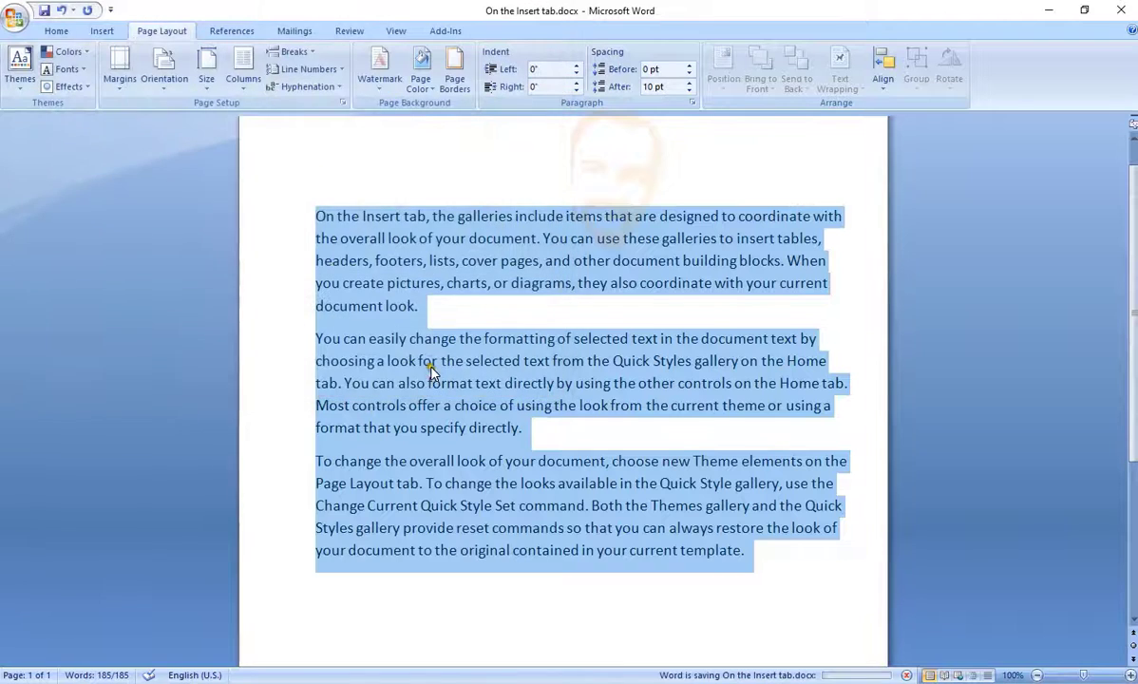
{"action": "left_click", "coordinate": [442, 317]}
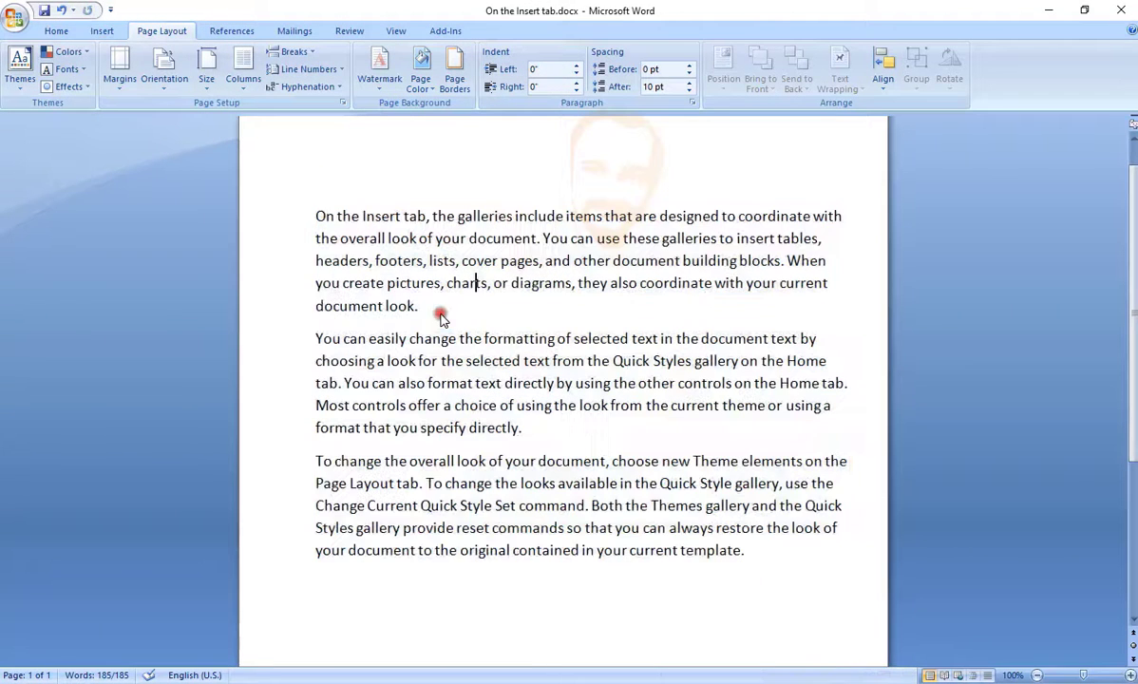
{"action": "left_click_drag", "start_coordinate": [418, 306], "coordinate": [309, 214]}
{"action": "left_click", "coordinate": [747, 315]}
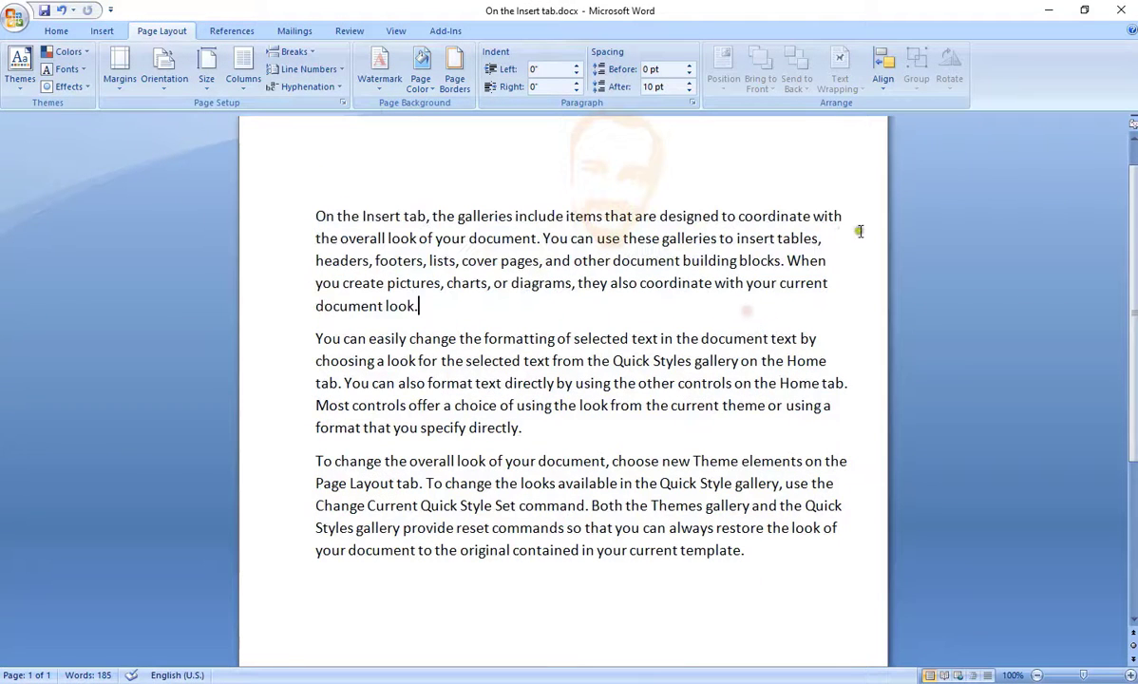
{"action": "left_click_drag", "start_coordinate": [840, 209], "coordinate": [871, 323]}
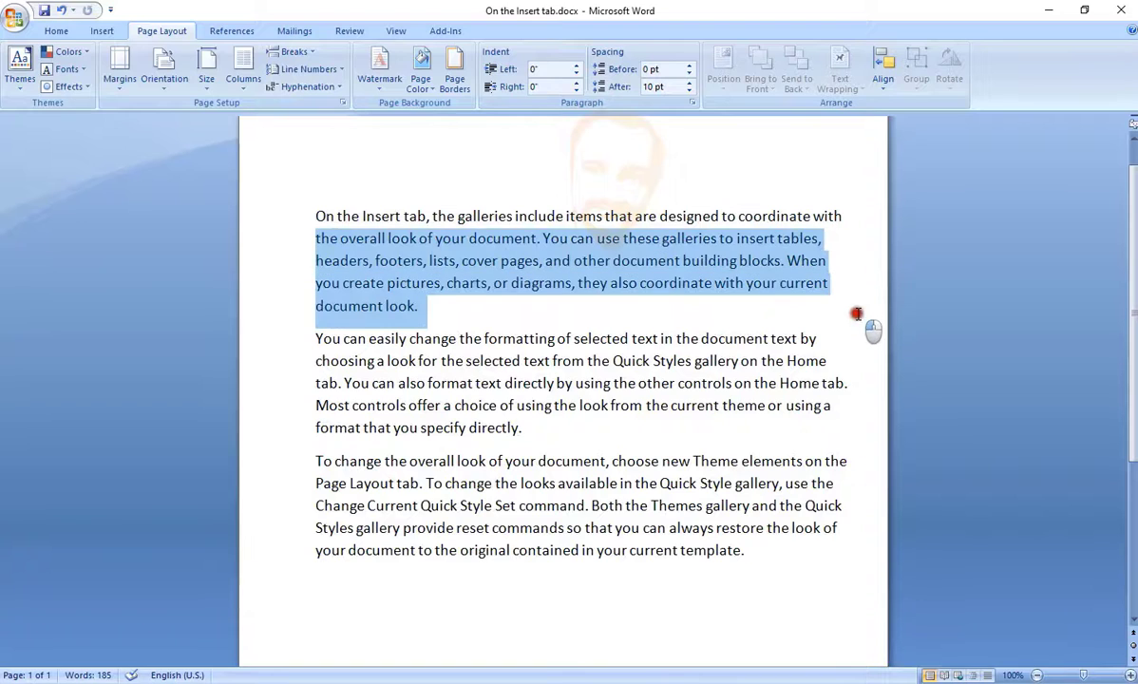
{"action": "left_click", "coordinate": [335, 232]}
{"action": "left_click", "coordinate": [317, 217]}
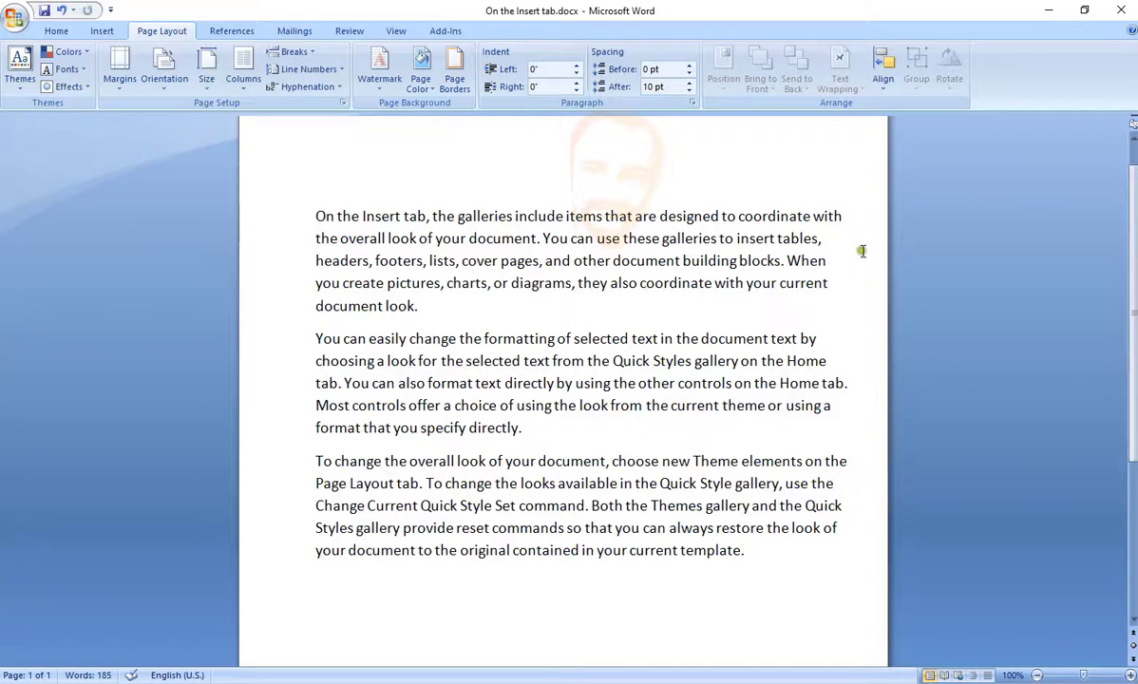
{"action": "scroll", "coordinate": [863, 255], "scroll_direction": "up", "scroll_amount": 1}
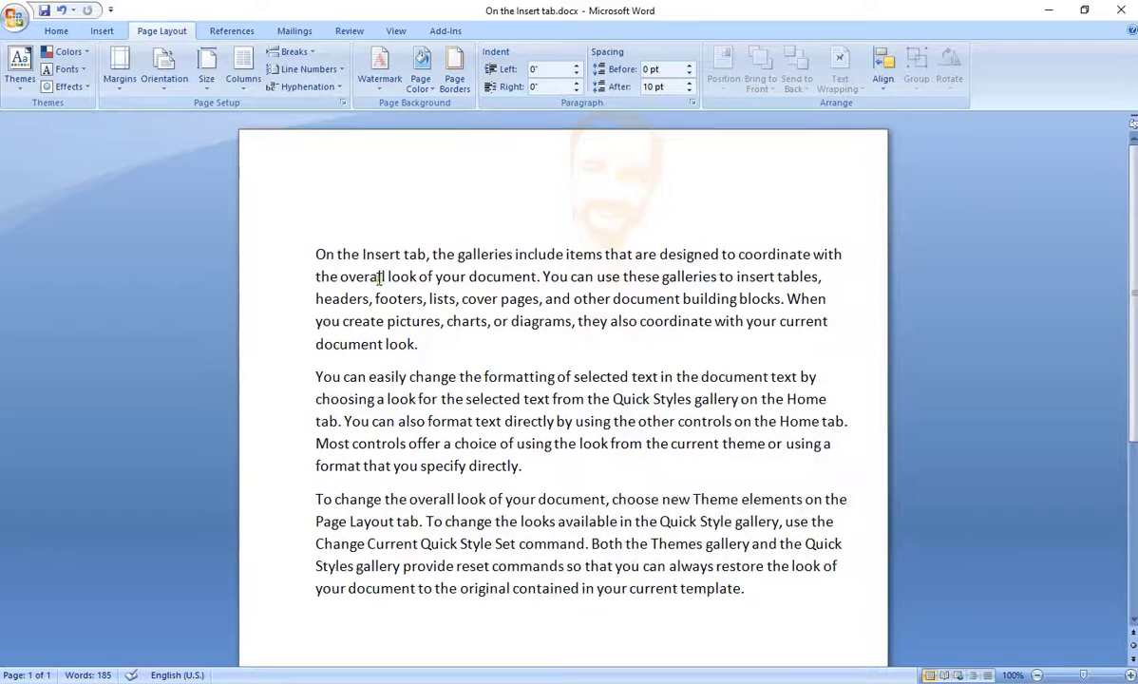
Lay the text out in two columns, then change it to three columns.
{"action": "left_click", "coordinate": [244, 76]}
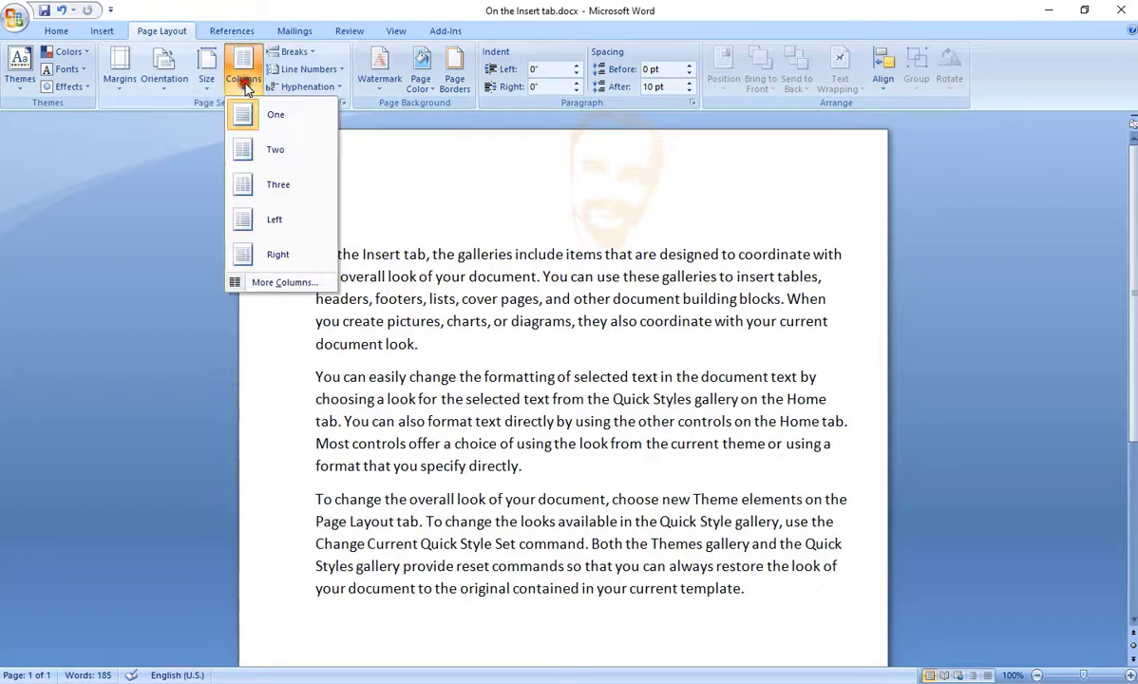
{"action": "left_click", "coordinate": [304, 150]}
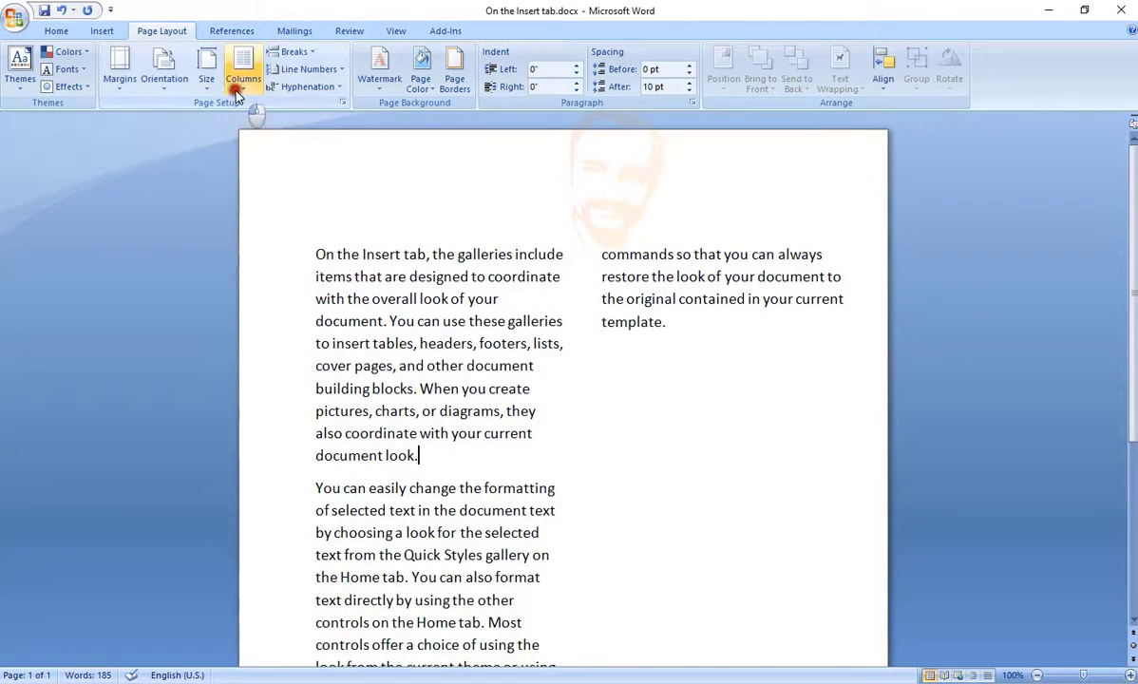
{"action": "left_click", "coordinate": [243, 78]}
{"action": "left_click", "coordinate": [285, 190]}
{"action": "scroll", "coordinate": [483, 331], "scroll_direction": "down", "scroll_amount": 5}
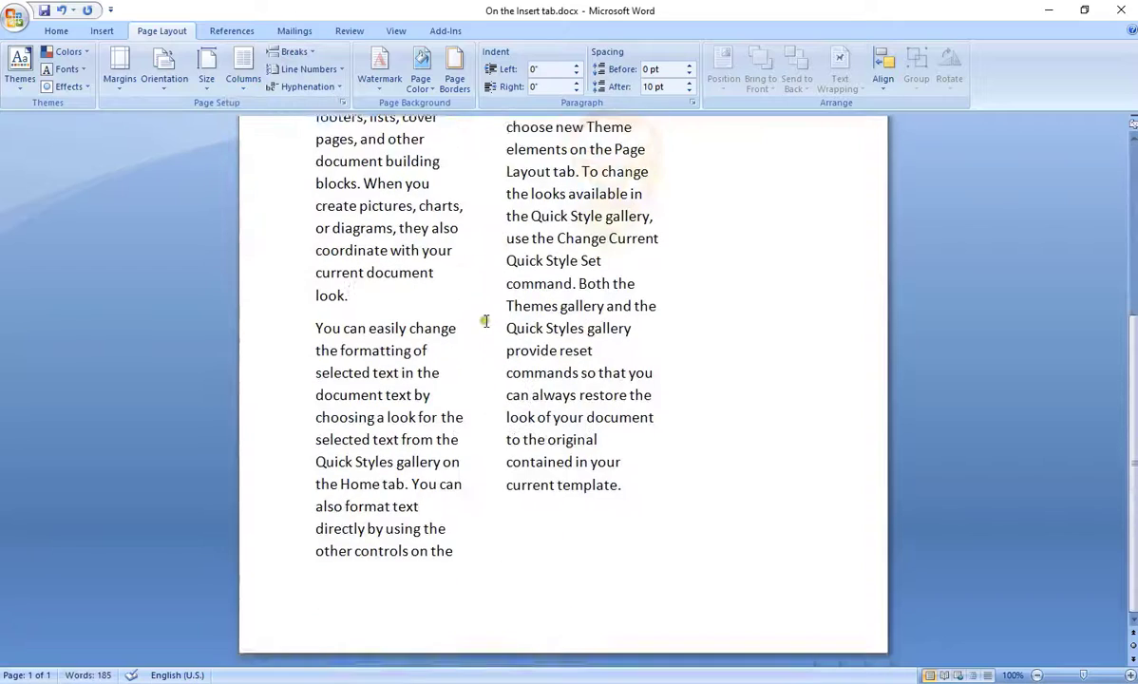
{"action": "scroll", "coordinate": [485, 320], "scroll_direction": "up", "scroll_amount": 3}
{"action": "scroll", "coordinate": [485, 320], "scroll_direction": "up", "scroll_amount": 3}
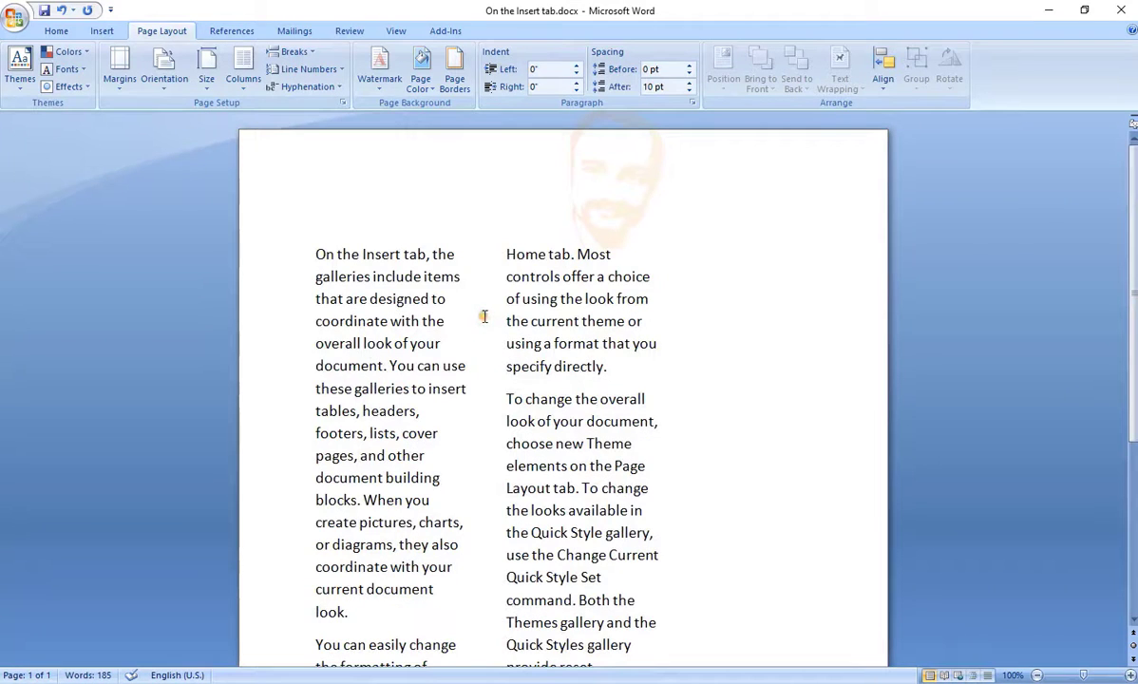
Paste extra copies of the text at the end, reaching 740 words over three pages.
{"action": "key", "text": "ctrl+a"}
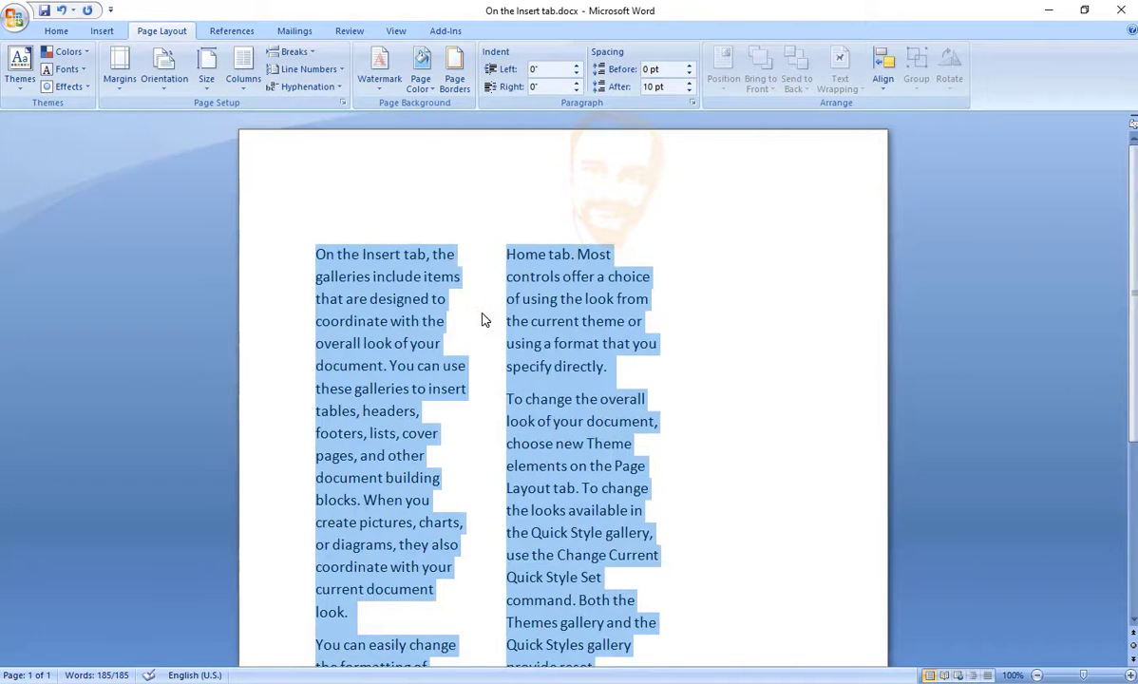
{"action": "scroll", "coordinate": [733, 311], "scroll_direction": "down", "scroll_amount": 5}
{"action": "left_click", "coordinate": [510, 540]}
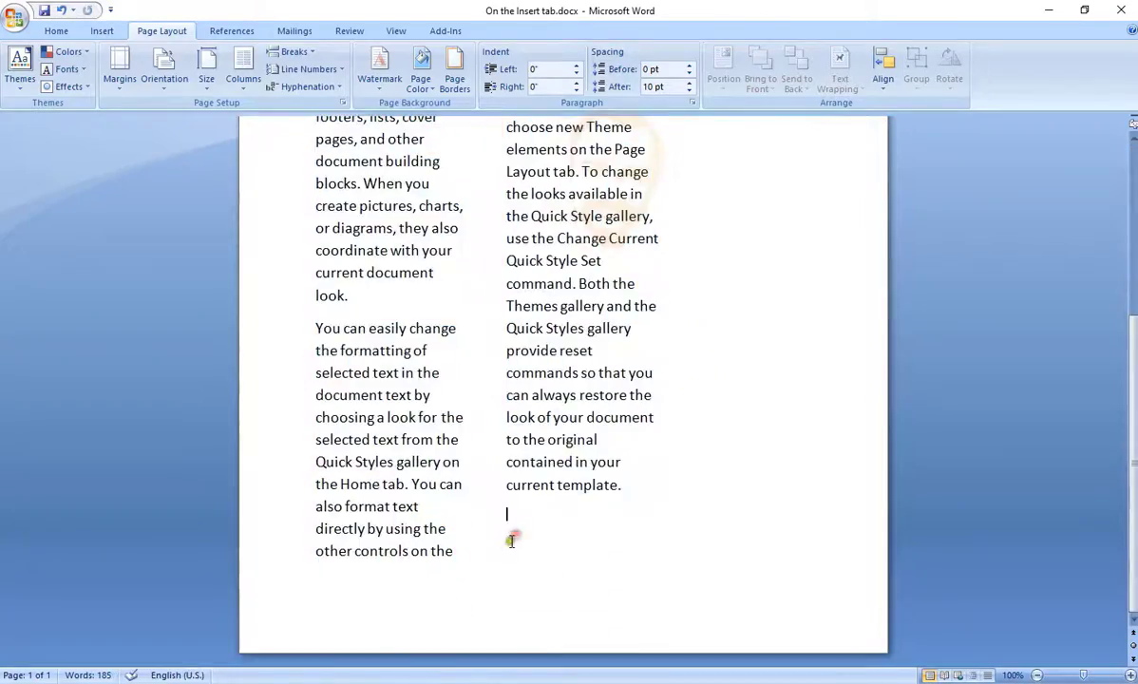
{"action": "key", "text": "ctrl+v"}
{"action": "key", "text": "ctrl+v"}
{"action": "key", "text": "ctrl+v"}
{"action": "scroll", "coordinate": [532, 475], "scroll_direction": "down", "scroll_amount": 15}
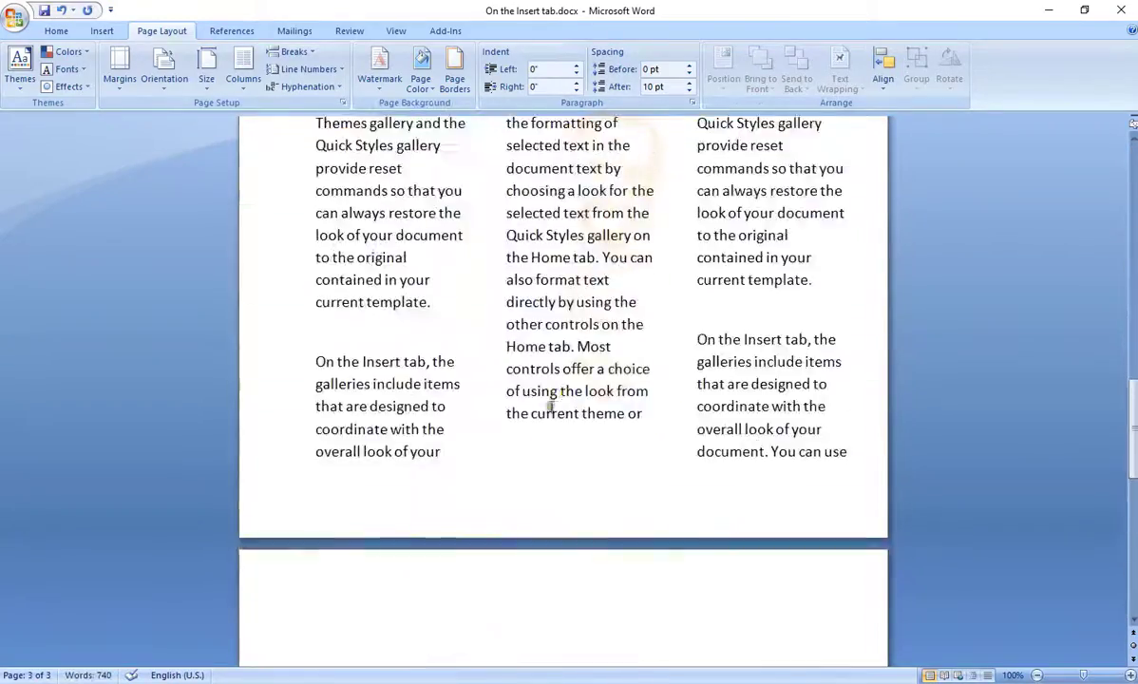
{"action": "scroll", "coordinate": [574, 387], "scroll_direction": "up", "scroll_amount": 14}
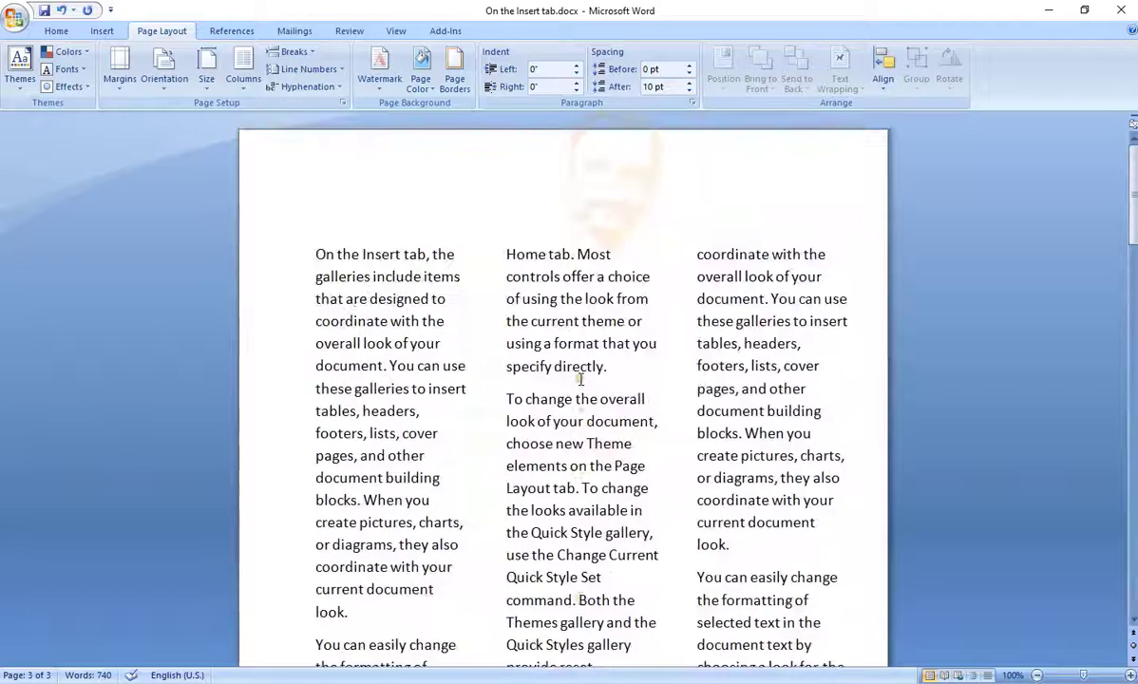
{"action": "left_click", "coordinate": [485, 316]}
{"action": "left_click", "coordinate": [243, 65]}
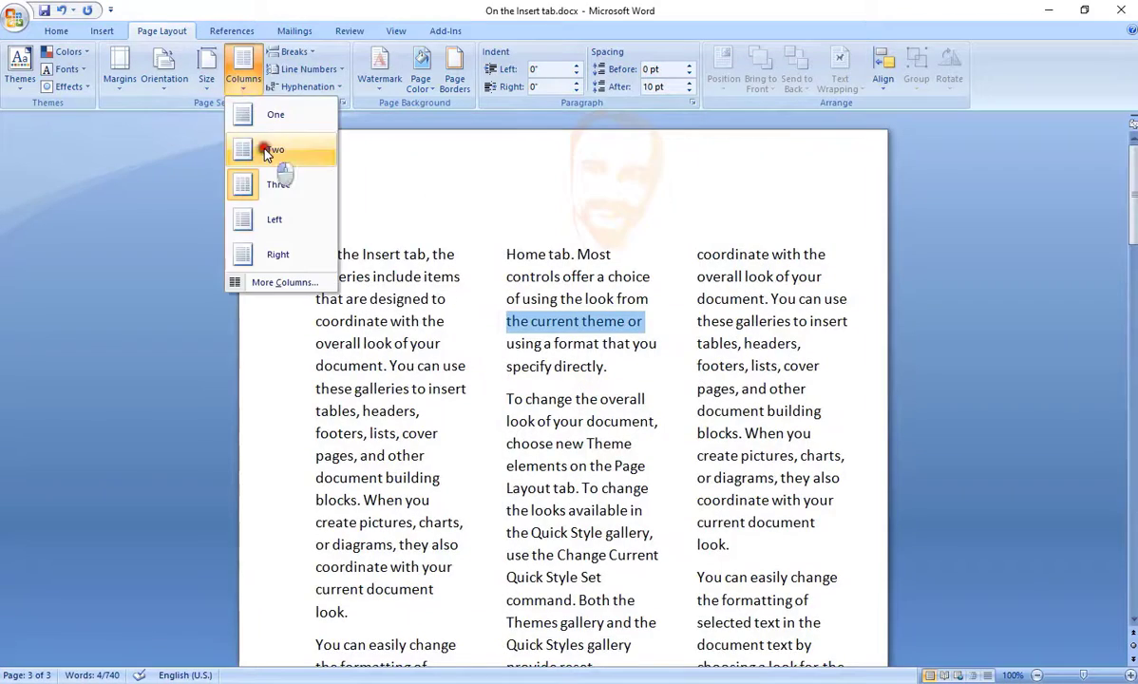
Try two columns on the selected line, reset it, then set the whole document to one column.
{"action": "left_click", "coordinate": [264, 147]}
{"action": "left_click", "coordinate": [243, 71]}
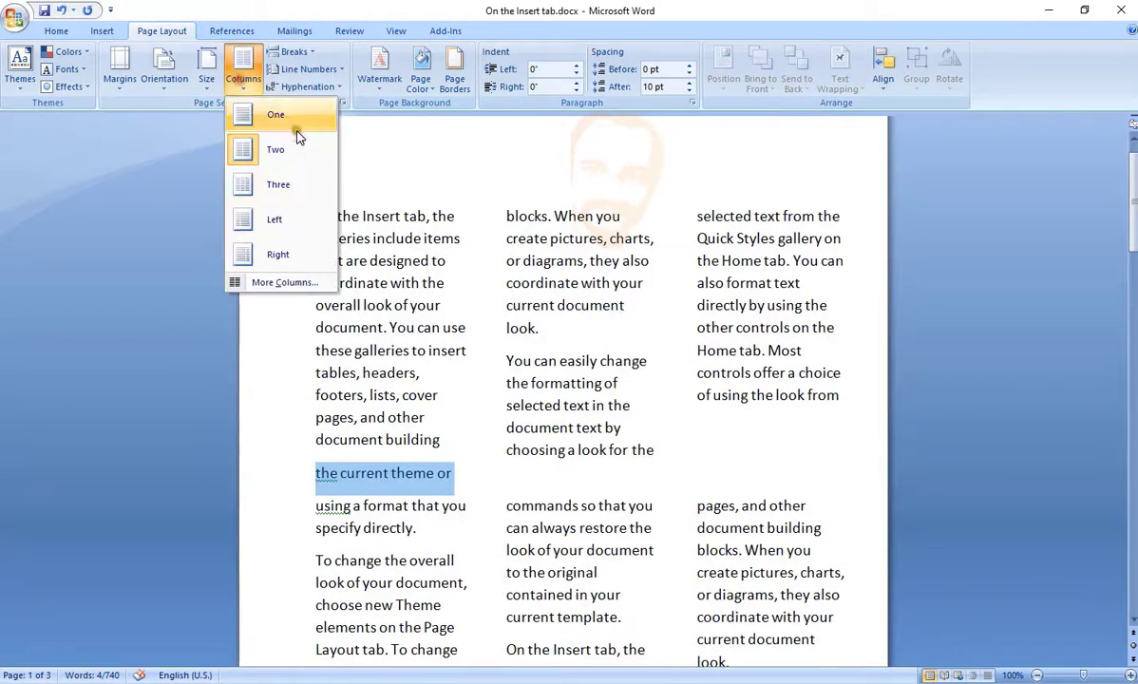
{"action": "left_click", "coordinate": [282, 125]}
{"action": "left_click", "coordinate": [457, 270]}
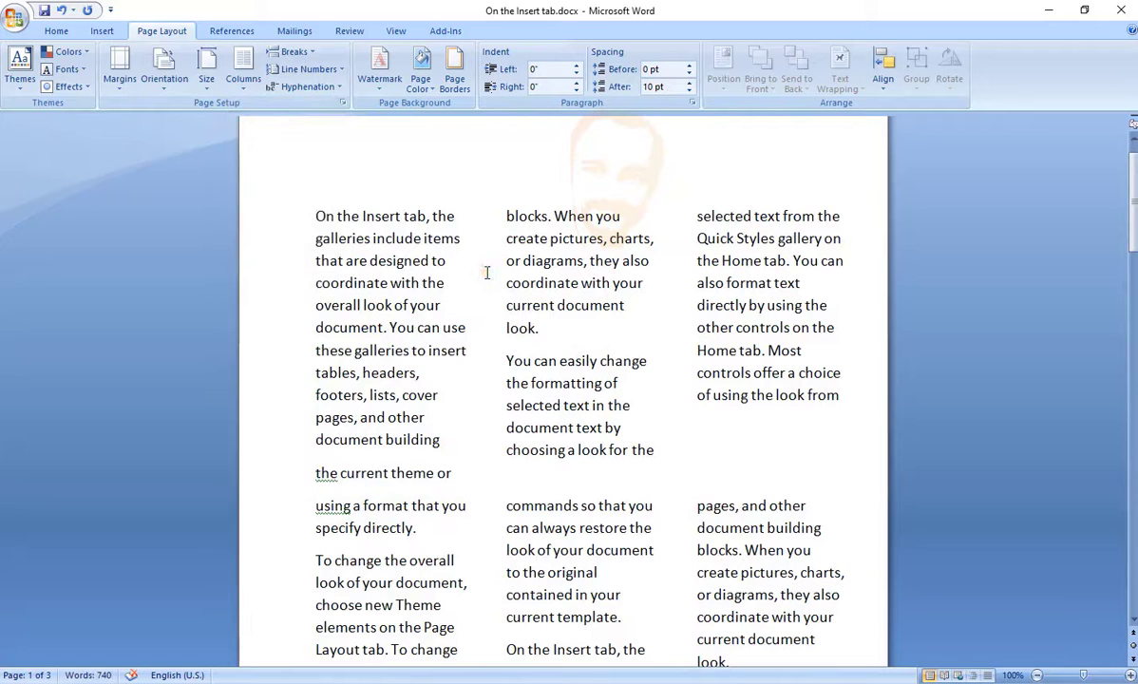
{"action": "key", "text": "ctrl+a"}
{"action": "left_click", "coordinate": [244, 71]}
{"action": "left_click", "coordinate": [271, 112]}
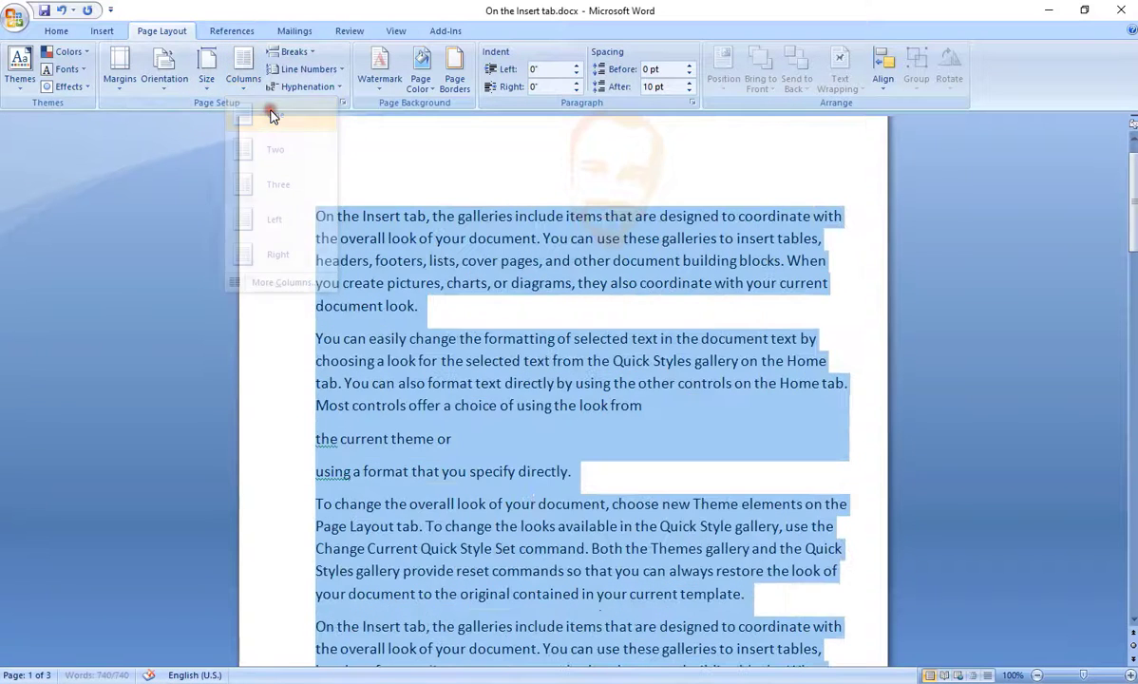
Try Two and Left column layouts on all the text, then return it to One column.
{"action": "left_click", "coordinate": [249, 84]}
{"action": "left_click", "coordinate": [266, 145]}
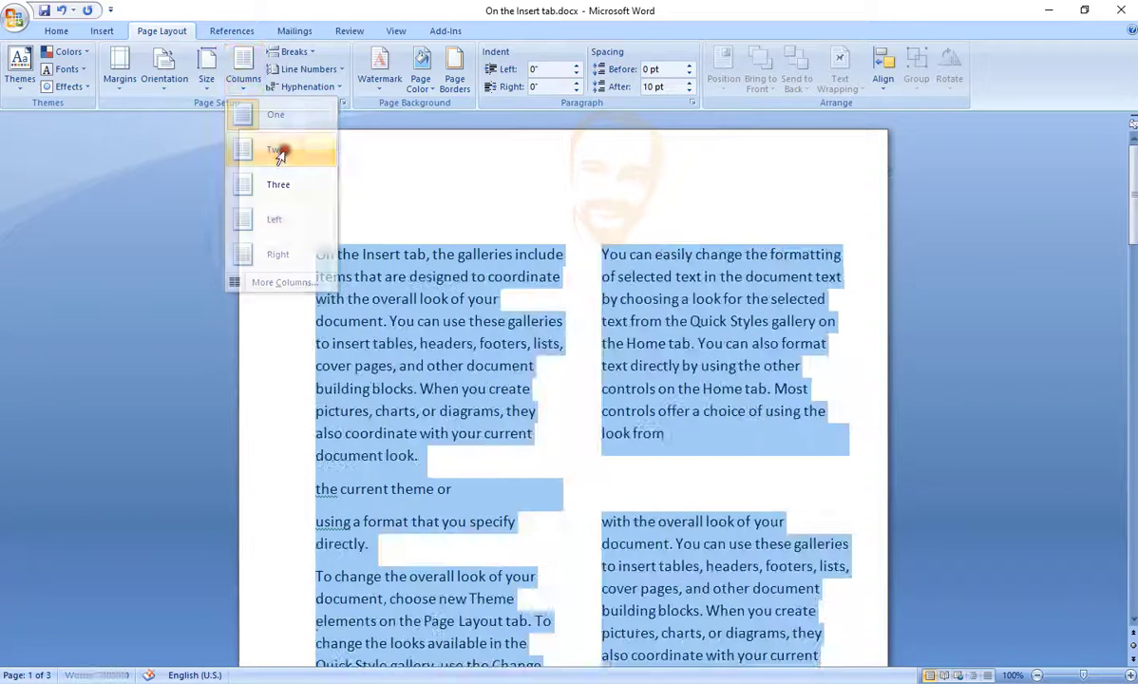
{"action": "scroll", "coordinate": [548, 298], "scroll_direction": "down", "scroll_amount": 4}
{"action": "scroll", "coordinate": [549, 297], "scroll_direction": "up", "scroll_amount": 4}
{"action": "left_click", "coordinate": [236, 83]}
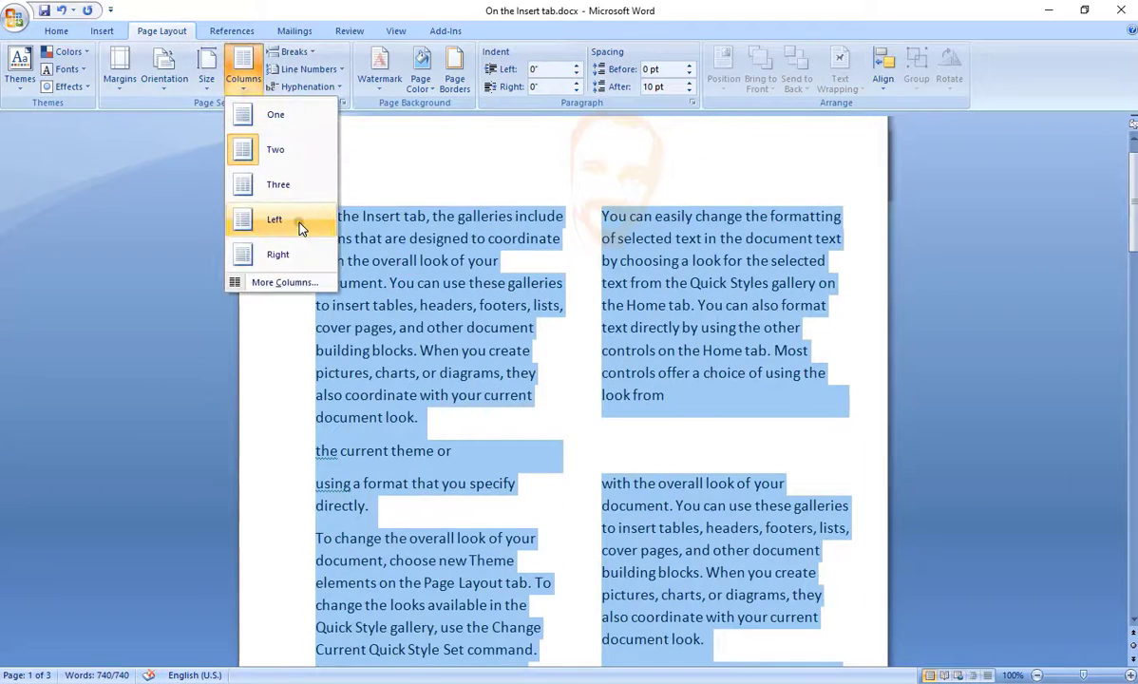
{"action": "left_click", "coordinate": [285, 220]}
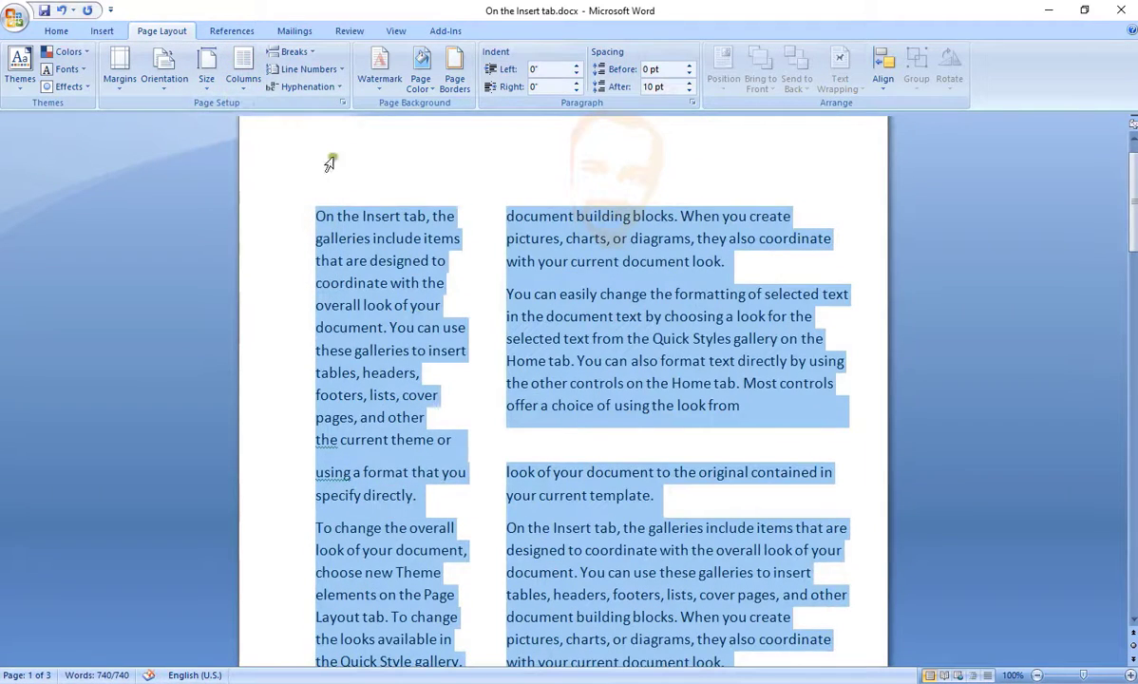
{"action": "left_click", "coordinate": [233, 79]}
{"action": "left_click", "coordinate": [252, 106]}
{"action": "scroll", "coordinate": [546, 290], "scroll_direction": "down", "scroll_amount": 3}
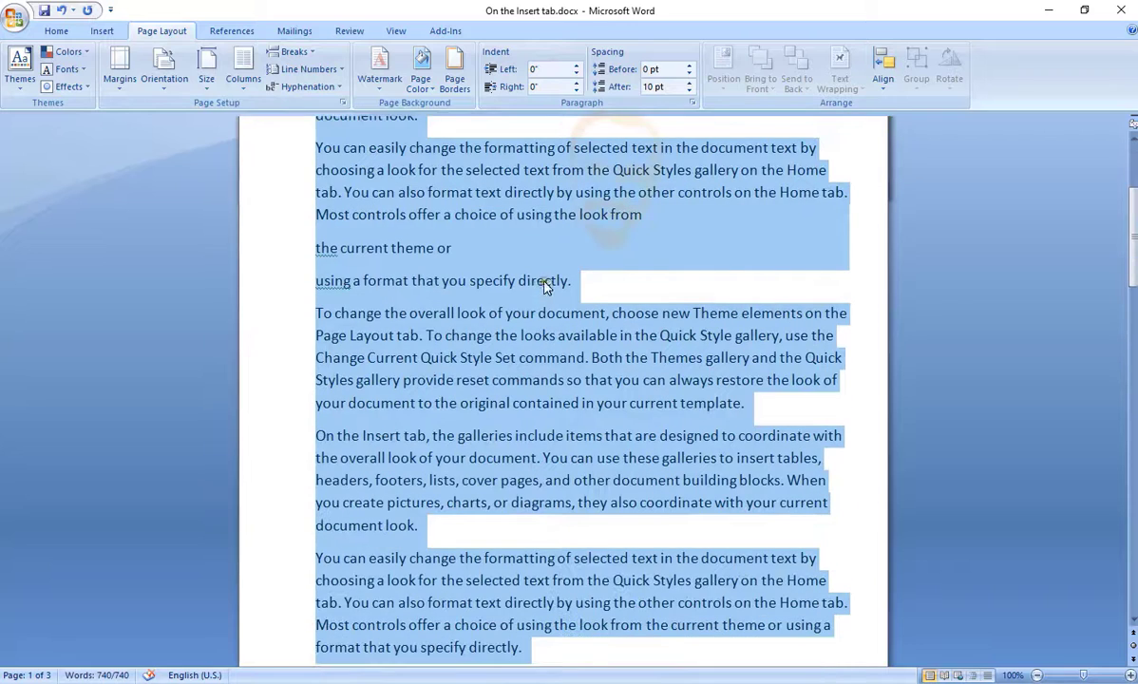
{"action": "left_click", "coordinate": [243, 76]}
{"action": "left_click", "coordinate": [202, 92]}
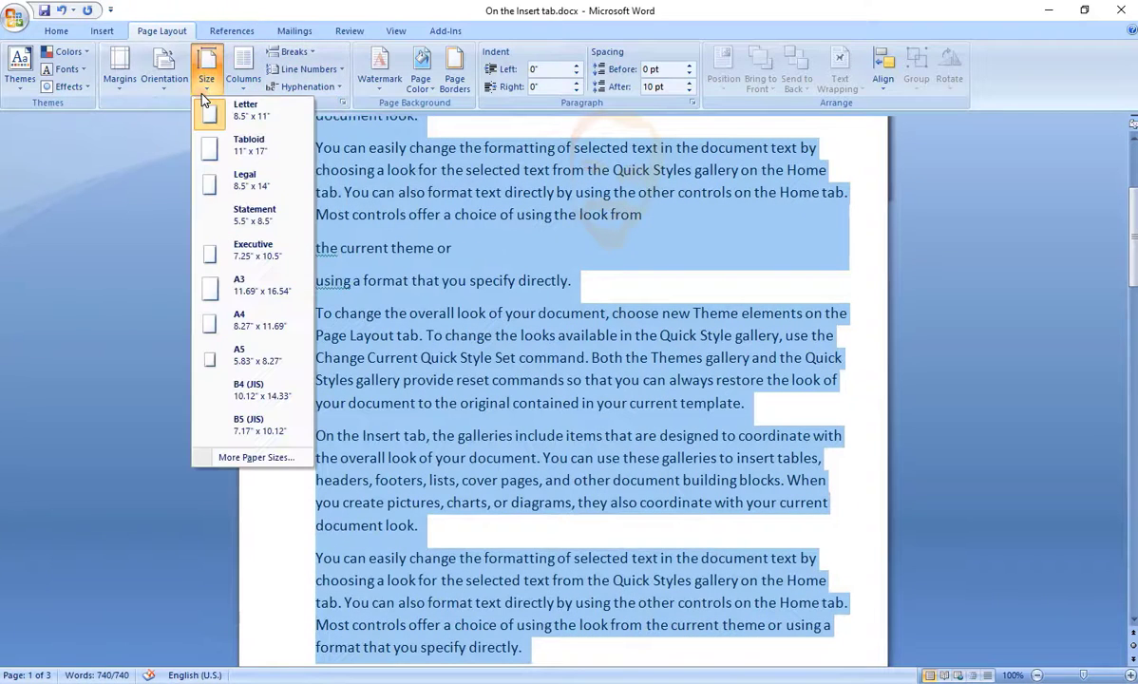
{"action": "left_click", "coordinate": [166, 90]}
{"action": "left_click", "coordinate": [121, 88]}
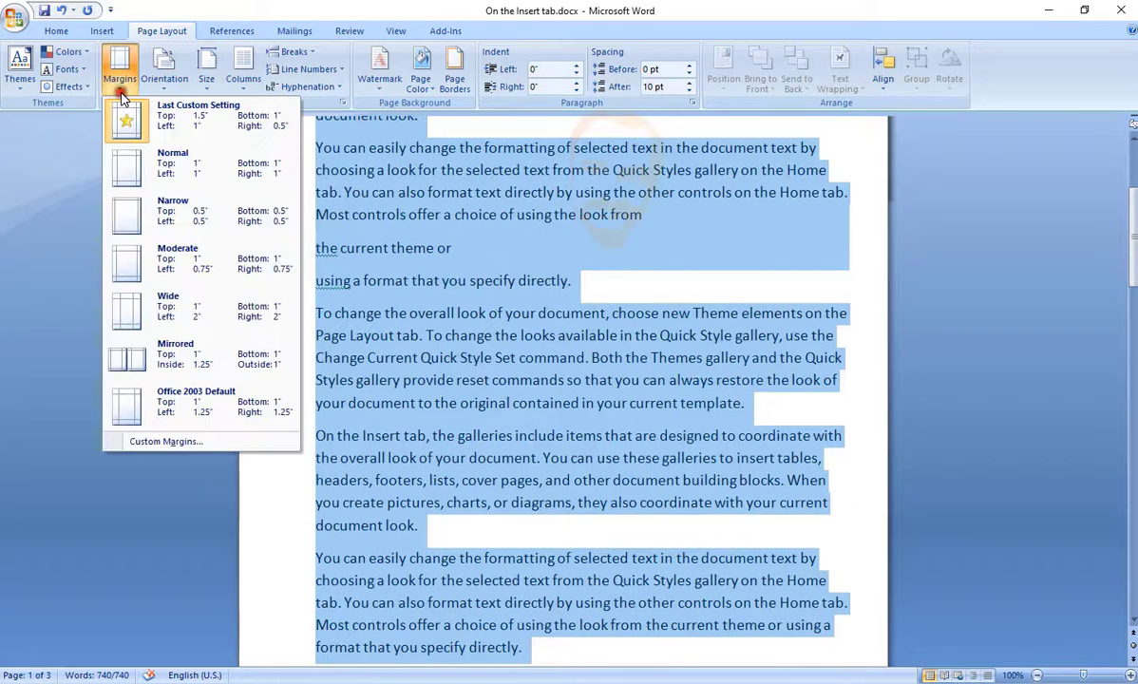
{"action": "left_click", "coordinate": [568, 282]}
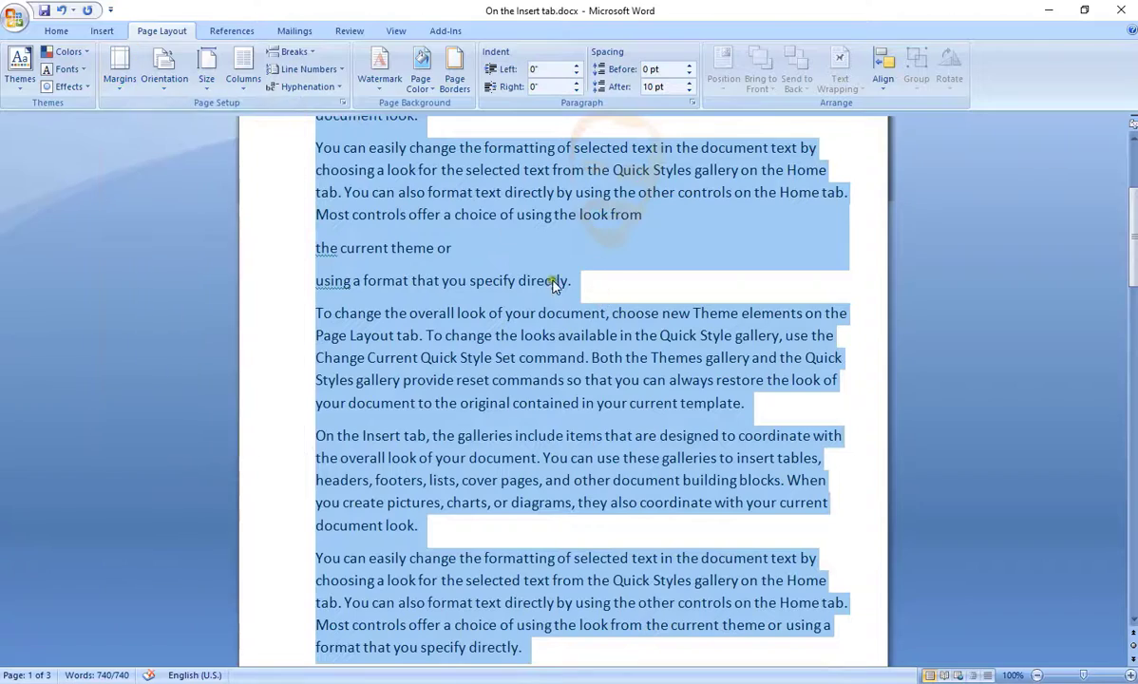
{"action": "scroll", "coordinate": [549, 287], "scroll_direction": "down", "scroll_amount": 3}
{"action": "scroll", "coordinate": [551, 288], "scroll_direction": "up", "scroll_amount": 3}
{"action": "scroll", "coordinate": [553, 299], "scroll_direction": "down", "scroll_amount": 3}
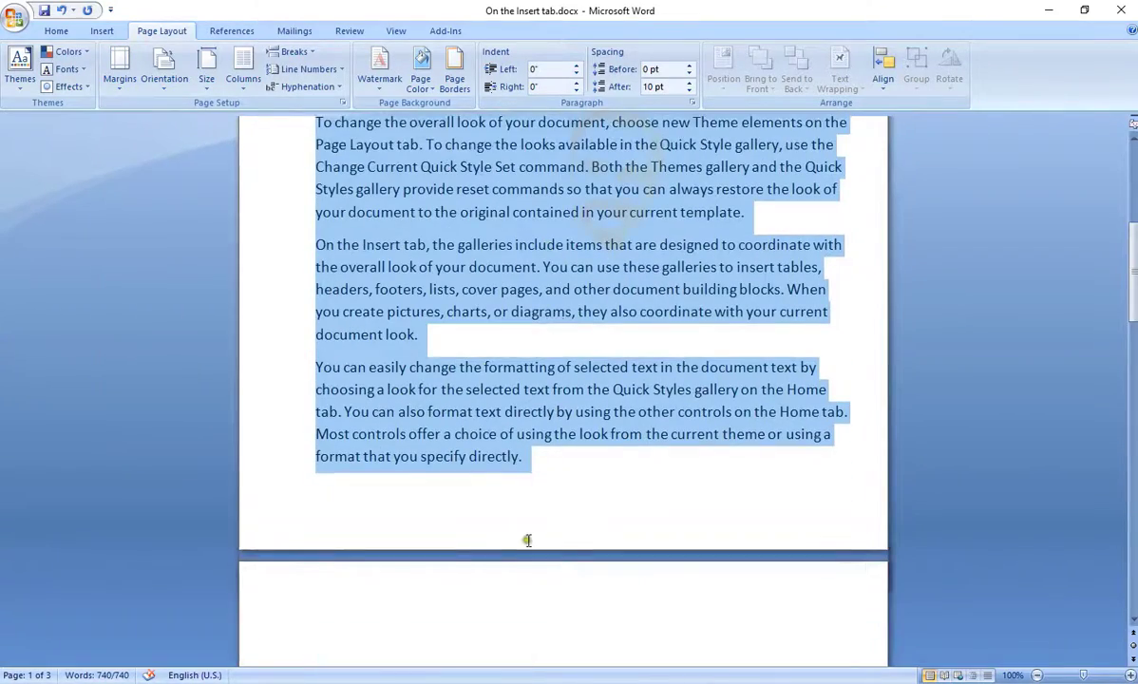
{"action": "scroll", "coordinate": [441, 594], "scroll_direction": "down", "scroll_amount": 3}
{"action": "left_click", "coordinate": [373, 427]}
{"action": "scroll", "coordinate": [373, 427], "scroll_direction": "down", "scroll_amount": 3}
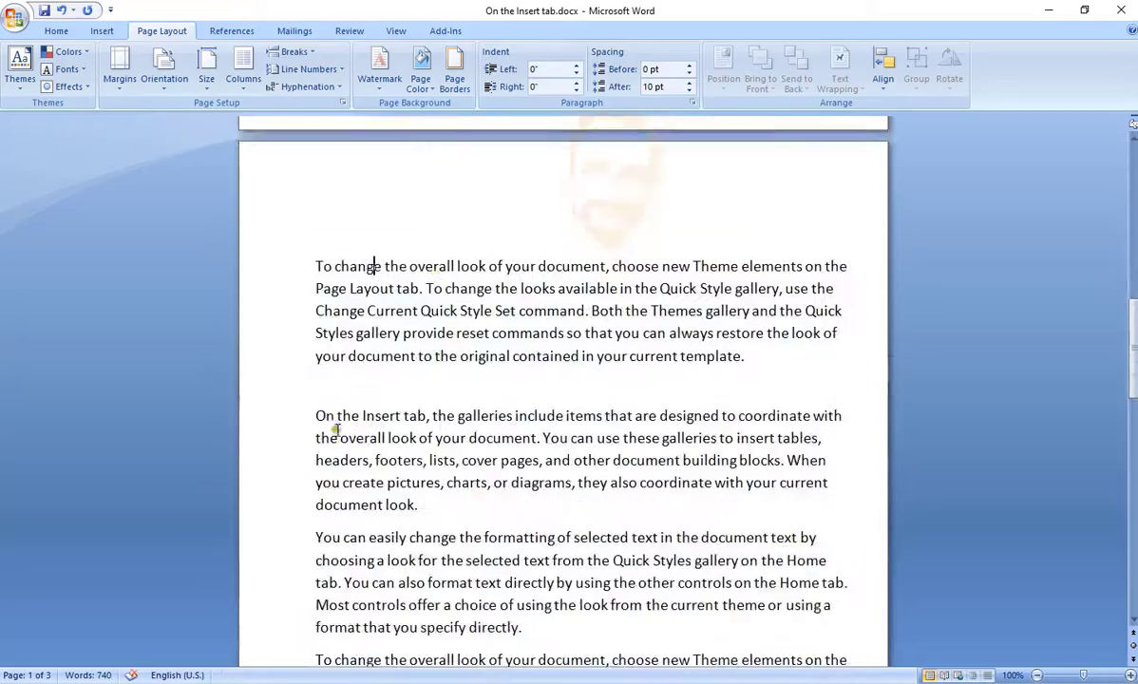
{"action": "scroll", "coordinate": [570, 580], "scroll_direction": "down", "scroll_amount": 10}
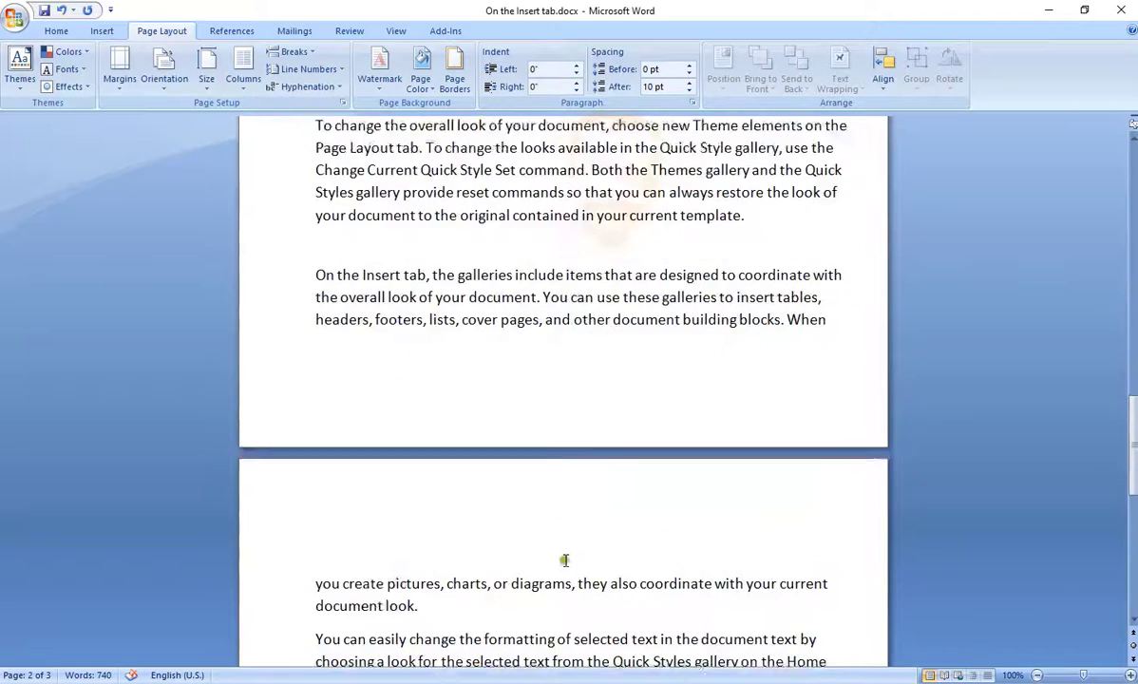
Extend the selection to the document's end and cut it, leaving 304 words on one page.
{"action": "left_click", "coordinate": [653, 604], "text": "shift"}
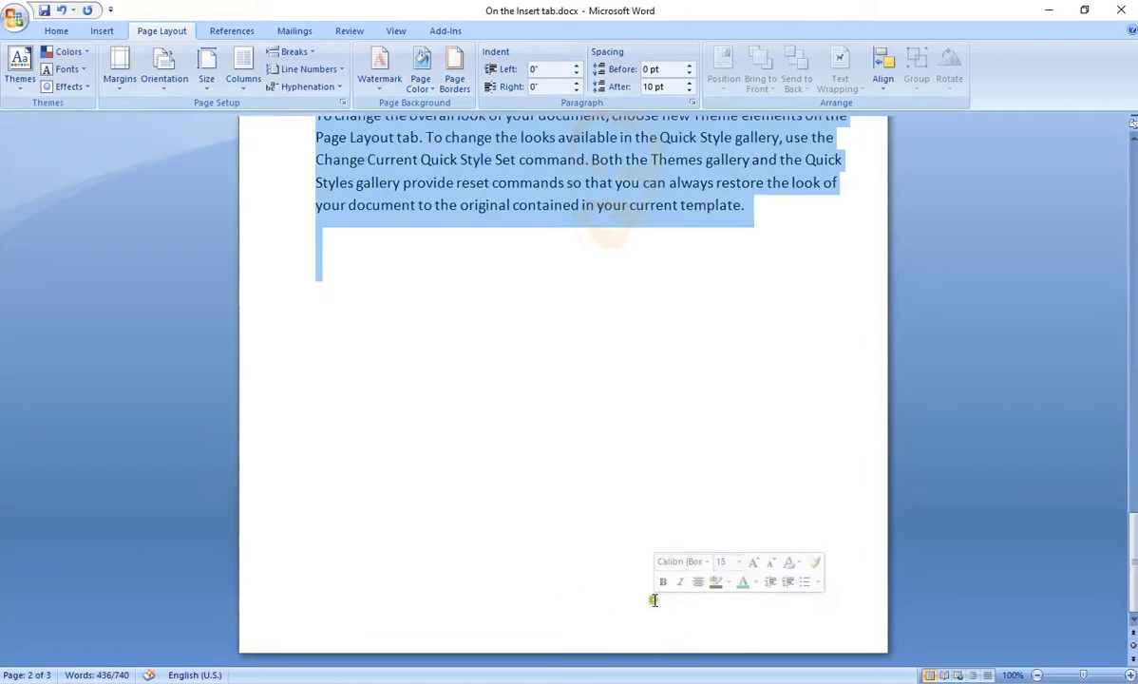
{"action": "left_click", "coordinate": [55, 32]}
{"action": "left_click", "coordinate": [54, 51]}
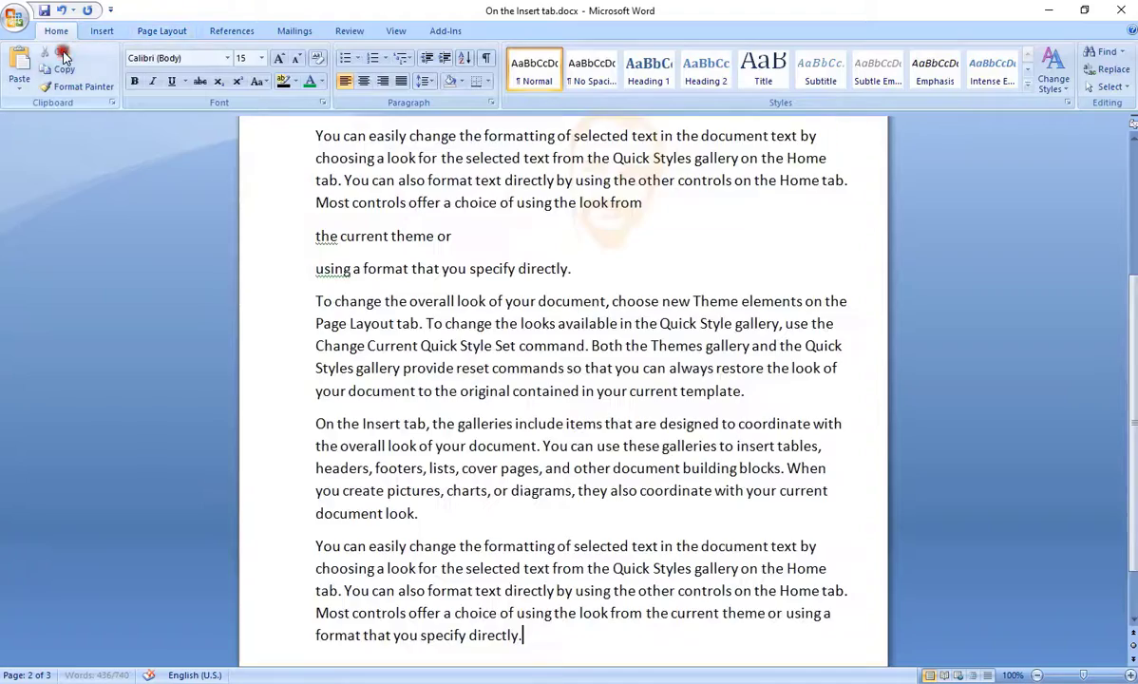
{"action": "scroll", "coordinate": [399, 361], "scroll_direction": "up", "scroll_amount": 1}
{"action": "scroll", "coordinate": [554, 400], "scroll_direction": "down", "scroll_amount": 2}
{"action": "scroll", "coordinate": [554, 400], "scroll_direction": "down", "scroll_amount": 2}
{"action": "scroll", "coordinate": [561, 484], "scroll_direction": "up", "scroll_amount": 6}
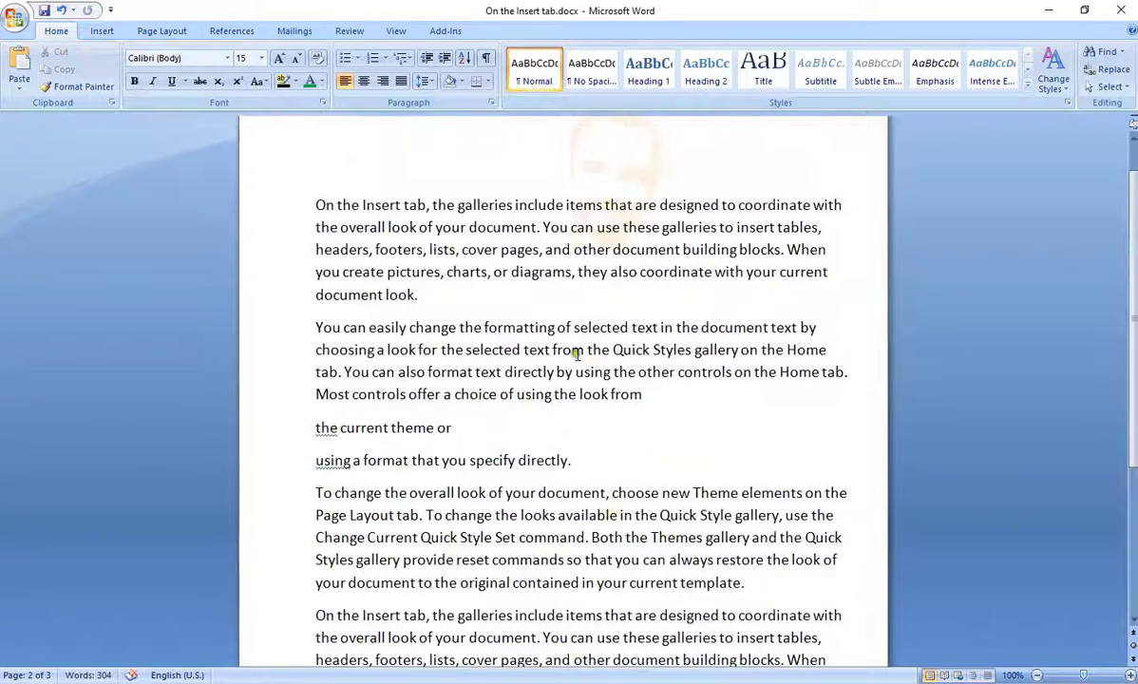
{"action": "left_click", "coordinate": [442, 214]}
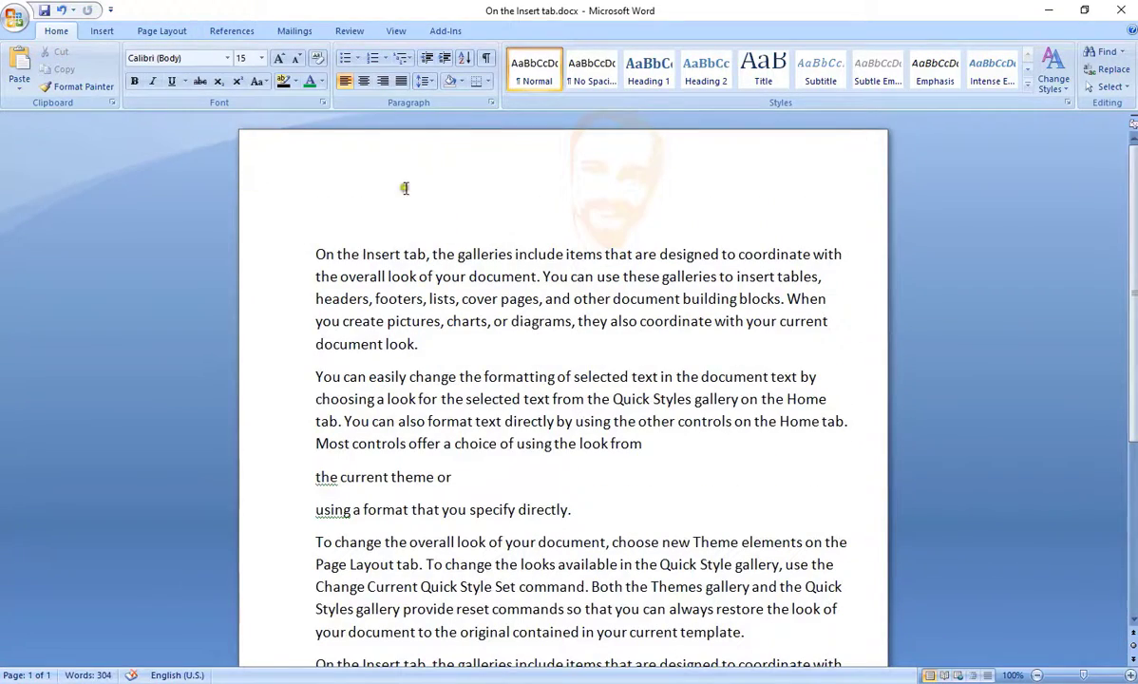
{"action": "left_click", "coordinate": [147, 32]}
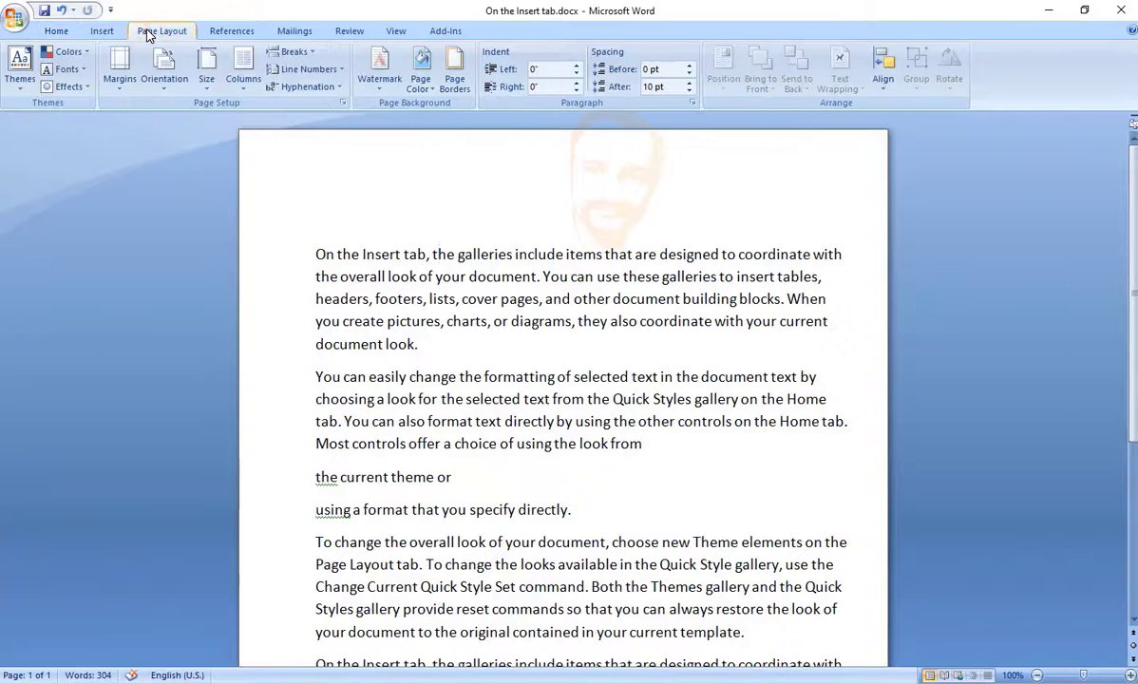
{"action": "left_click", "coordinate": [294, 63]}
{"action": "left_click", "coordinate": [331, 102]}
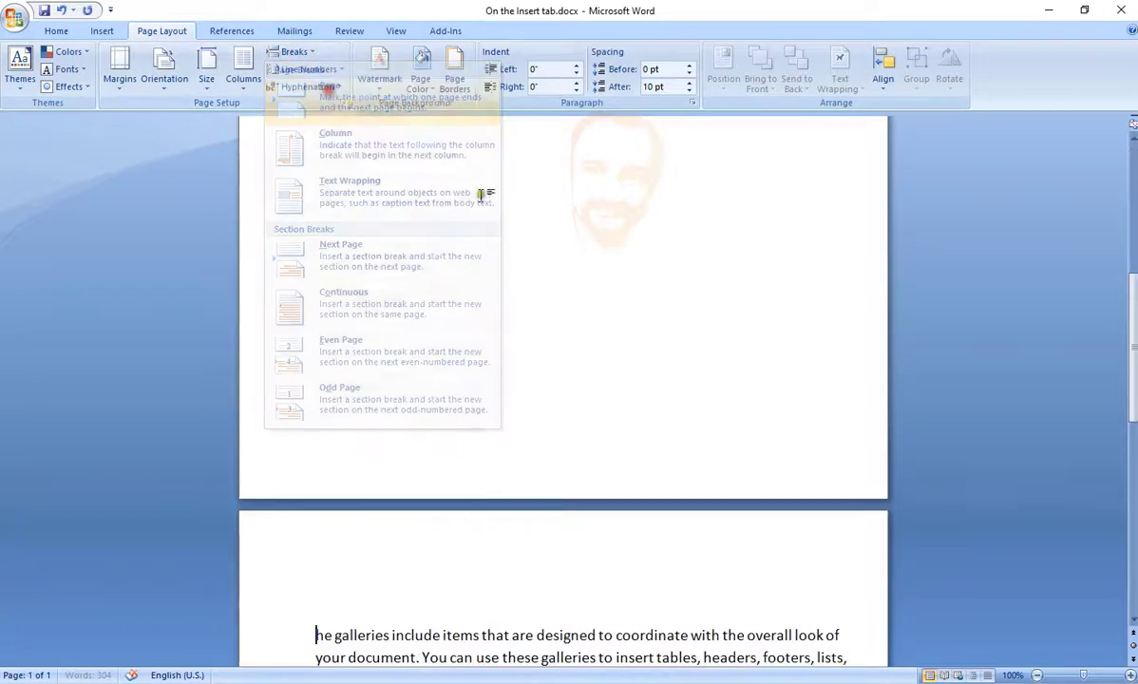
{"action": "scroll", "coordinate": [482, 194], "scroll_direction": "down", "scroll_amount": 5}
{"action": "scroll", "coordinate": [634, 346], "scroll_direction": "up", "scroll_amount": 15}
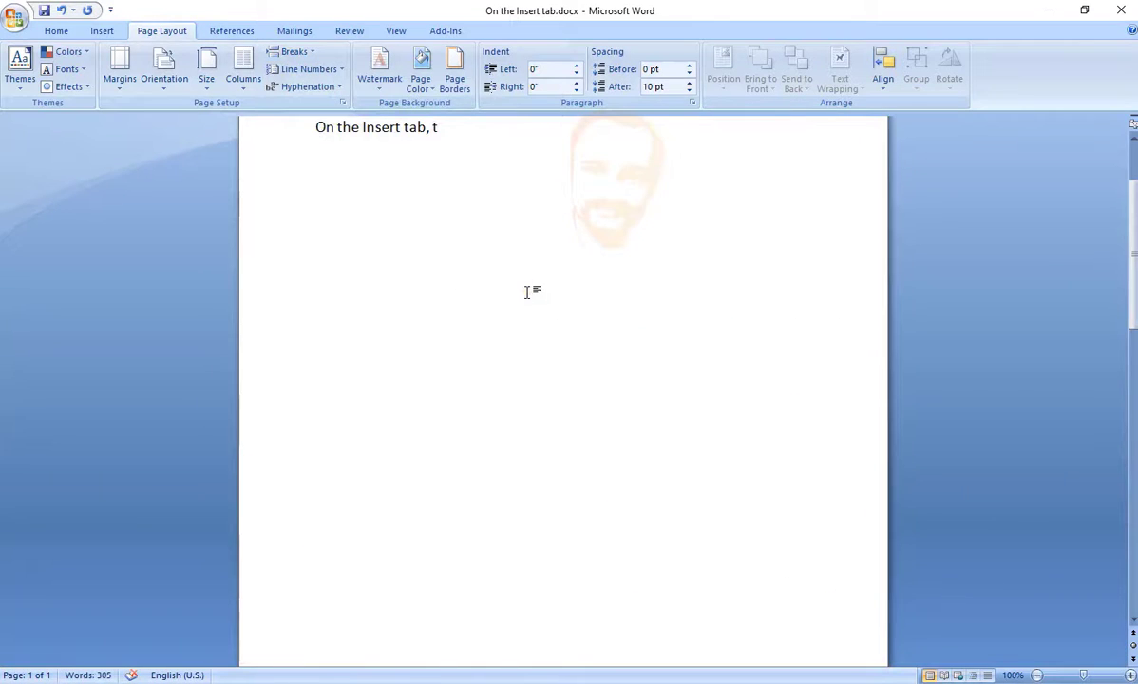
{"action": "key", "text": "ctrl+z"}
{"action": "left_click", "coordinate": [435, 224]}
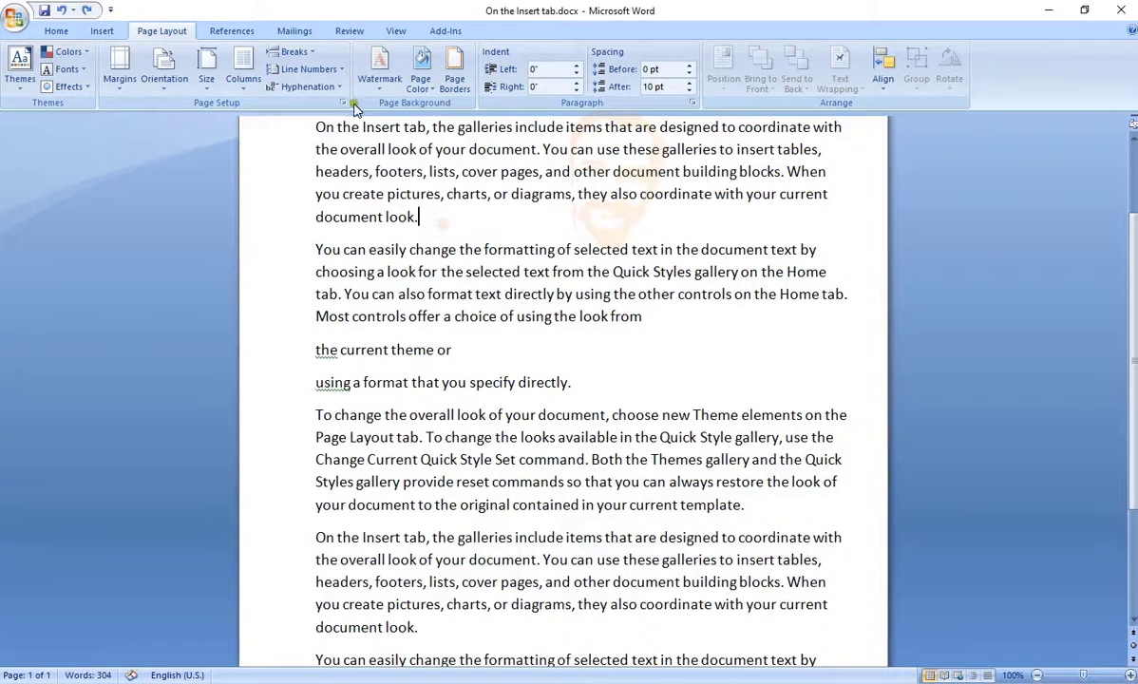
{"action": "left_click", "coordinate": [294, 52]}
{"action": "left_click", "coordinate": [325, 102]}
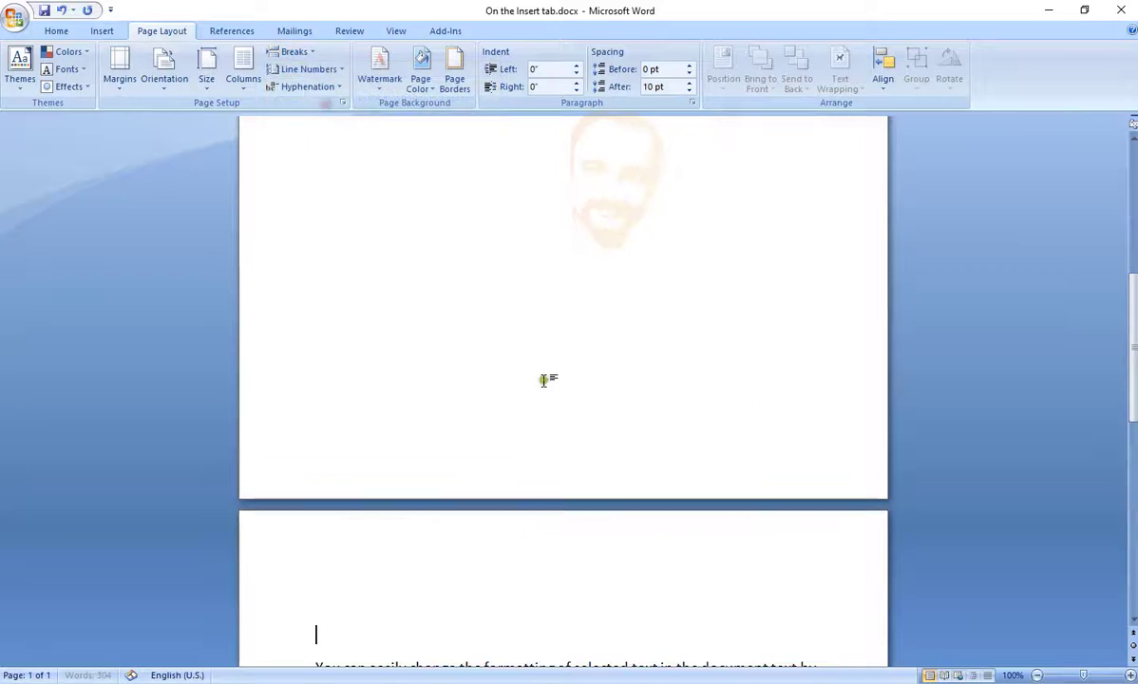
{"action": "scroll", "coordinate": [449, 418], "scroll_direction": "up", "scroll_amount": 10}
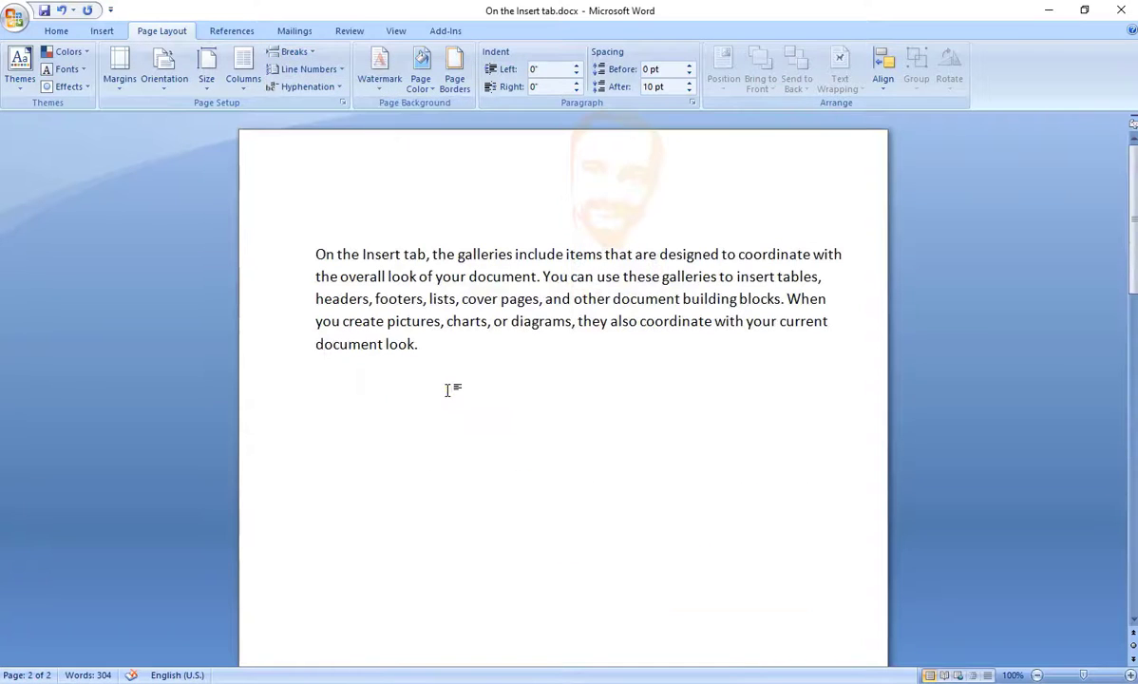
{"action": "key", "text": "ctrl+z"}
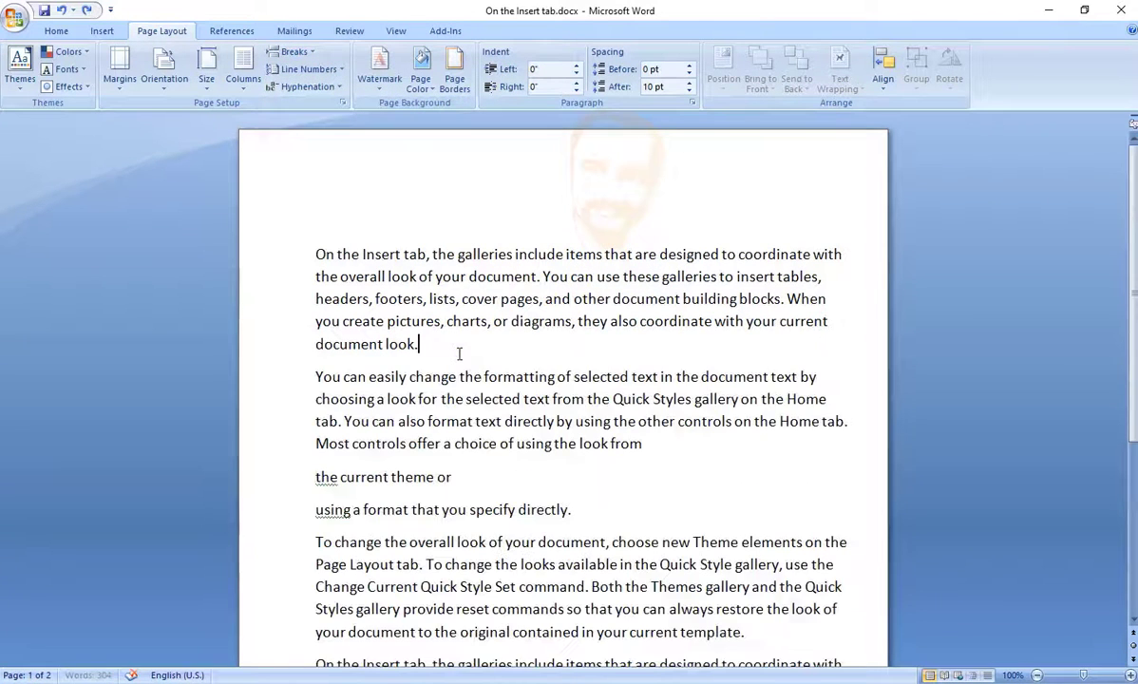
{"action": "left_click", "coordinate": [323, 70]}
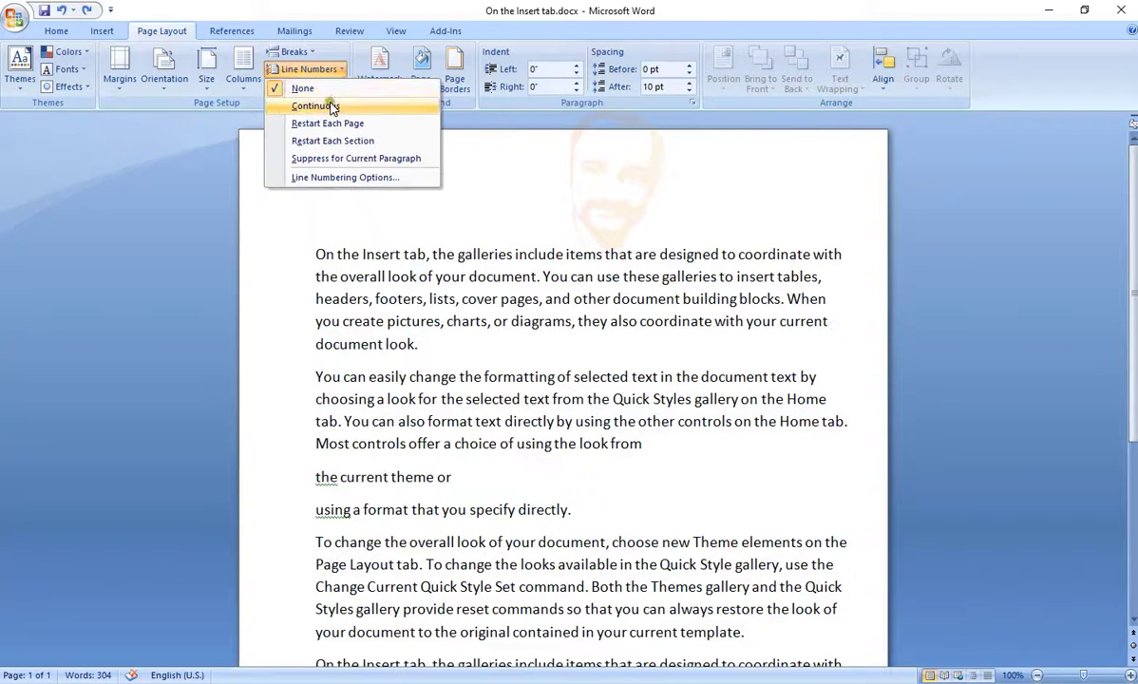
{"action": "left_click", "coordinate": [440, 364]}
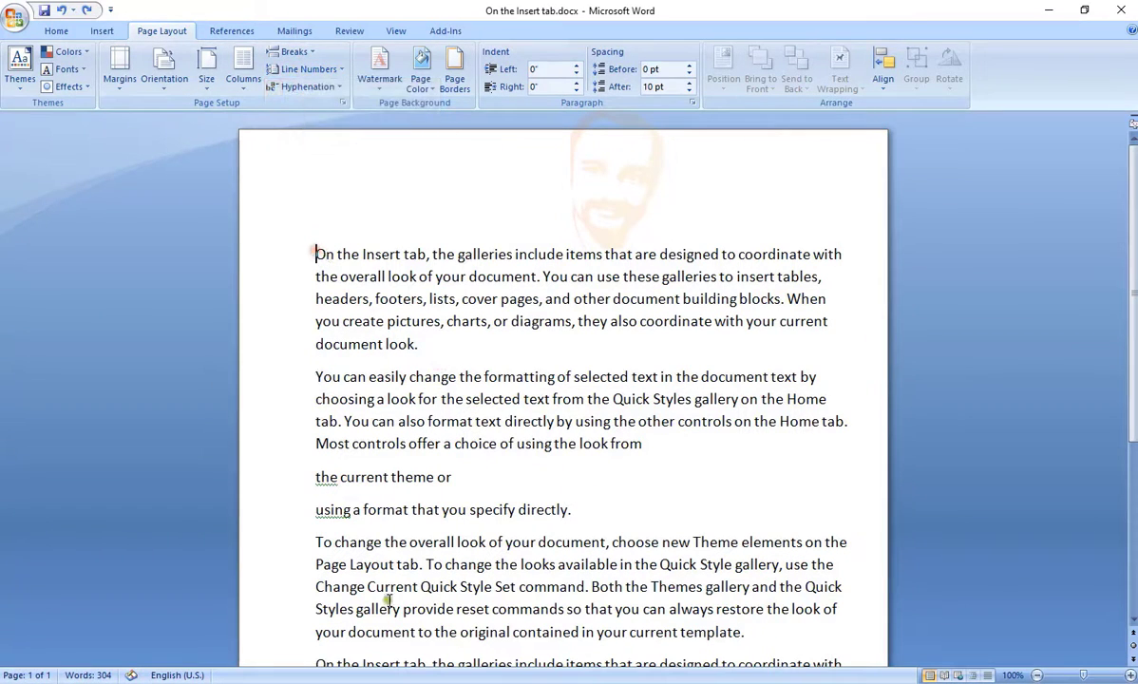
{"action": "scroll", "coordinate": [388, 600], "scroll_direction": "down", "scroll_amount": 5}
{"action": "scroll", "coordinate": [376, 300], "scroll_direction": "up", "scroll_amount": 5}
{"action": "left_click", "coordinate": [346, 69]}
{"action": "left_click", "coordinate": [325, 99]}
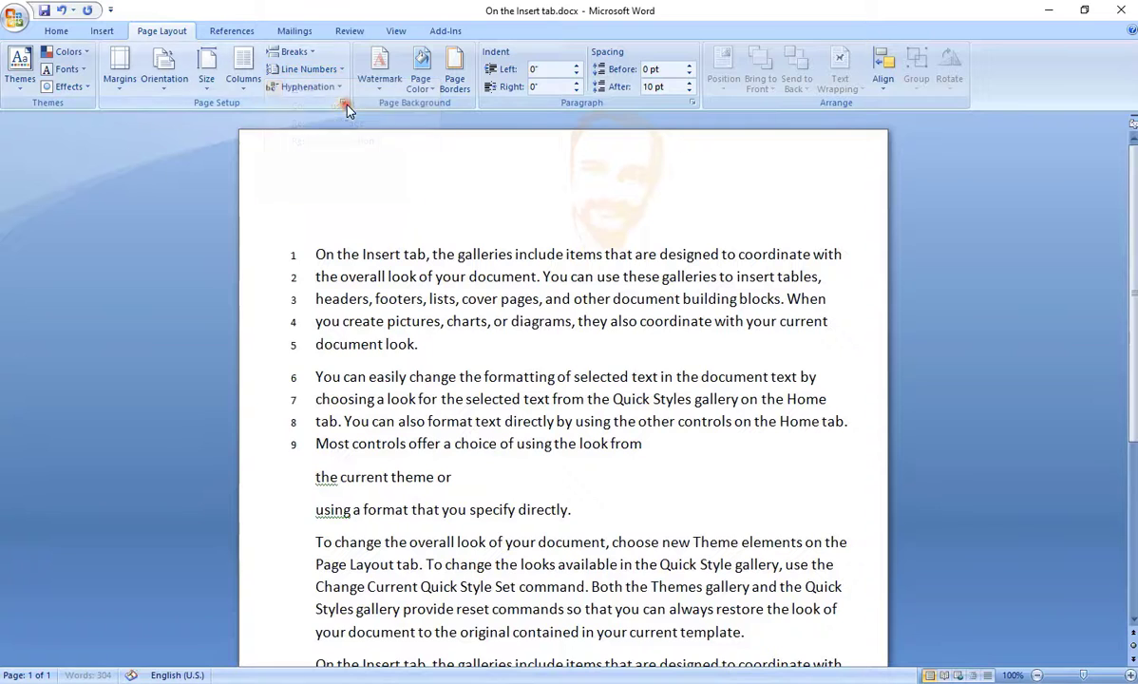
{"action": "scroll", "coordinate": [384, 436], "scroll_direction": "down", "scroll_amount": 3}
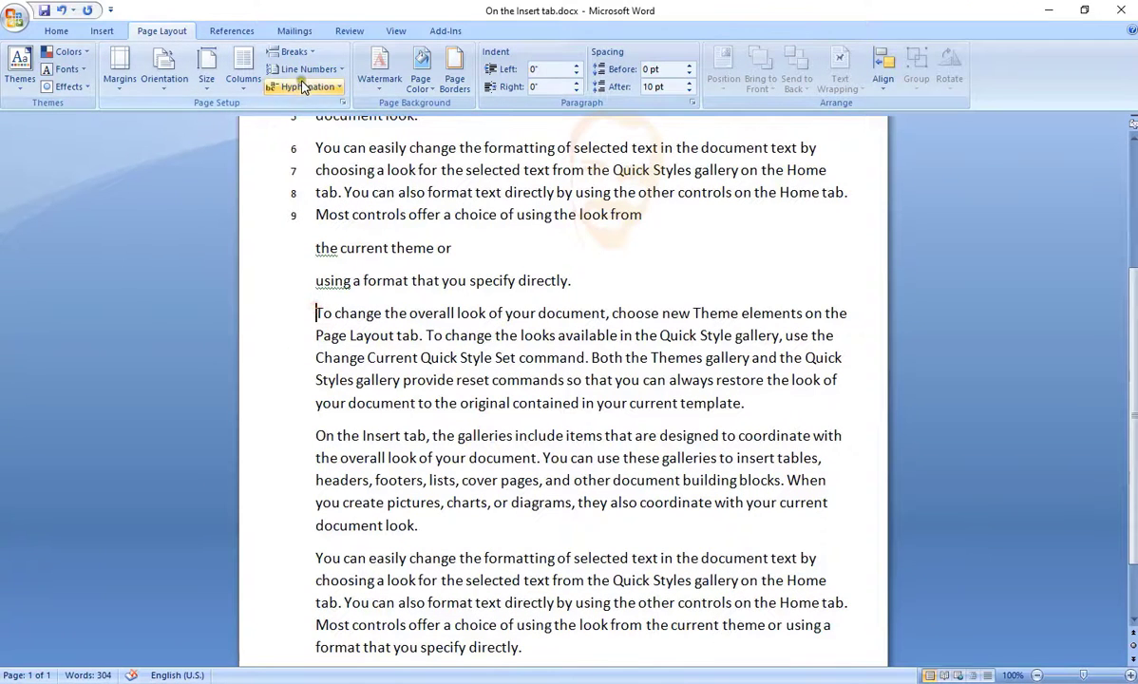
{"action": "left_click", "coordinate": [293, 51]}
{"action": "left_click", "coordinate": [376, 18]}
{"action": "left_click", "coordinate": [339, 69]}
{"action": "left_click", "coordinate": [321, 110]}
{"action": "scroll", "coordinate": [414, 344], "scroll_direction": "down", "scroll_amount": 1}
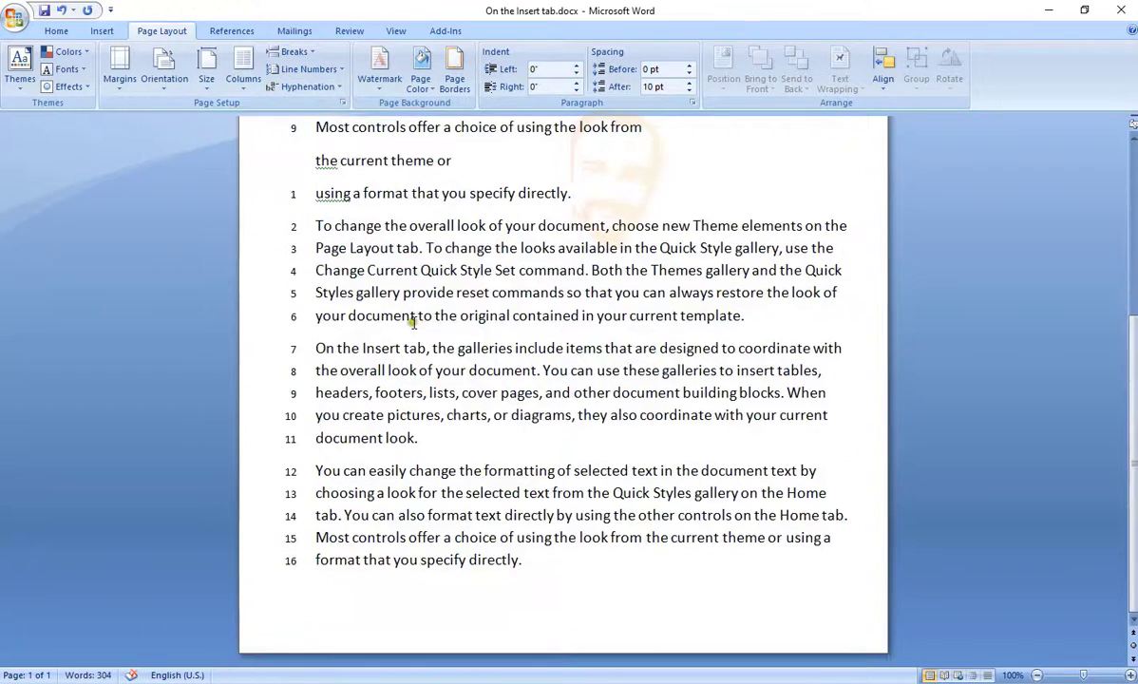
{"action": "scroll", "coordinate": [378, 391], "scroll_direction": "up", "scroll_amount": 4}
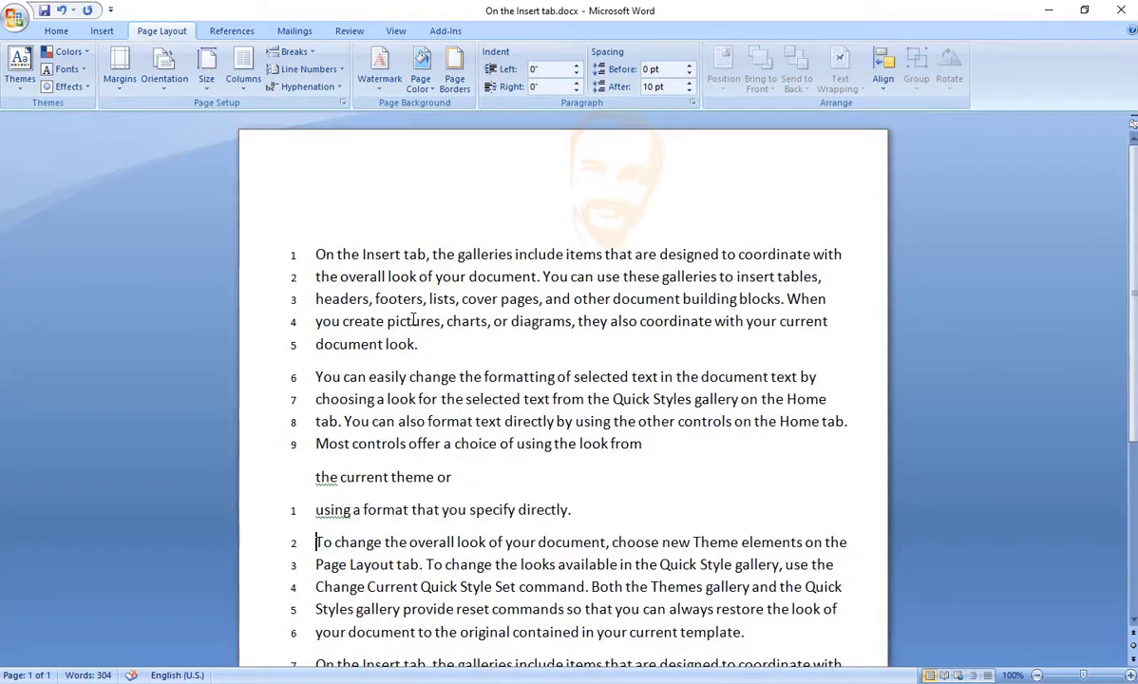
{"action": "key", "text": "ctrl+z"}
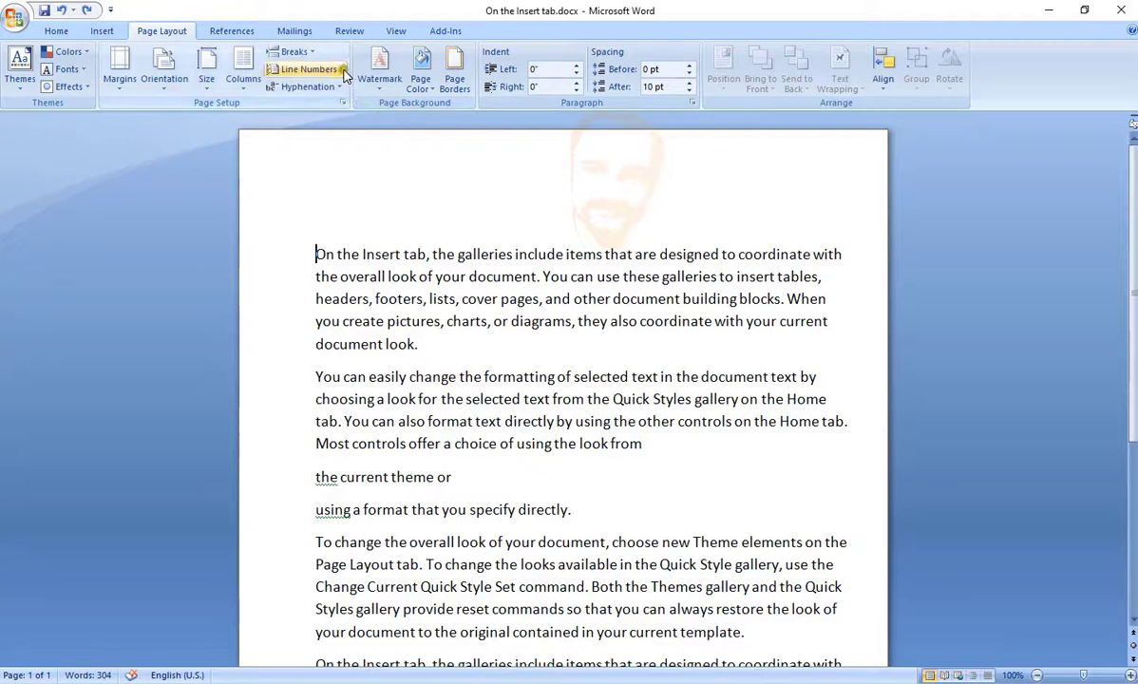
{"action": "left_click", "coordinate": [312, 69]}
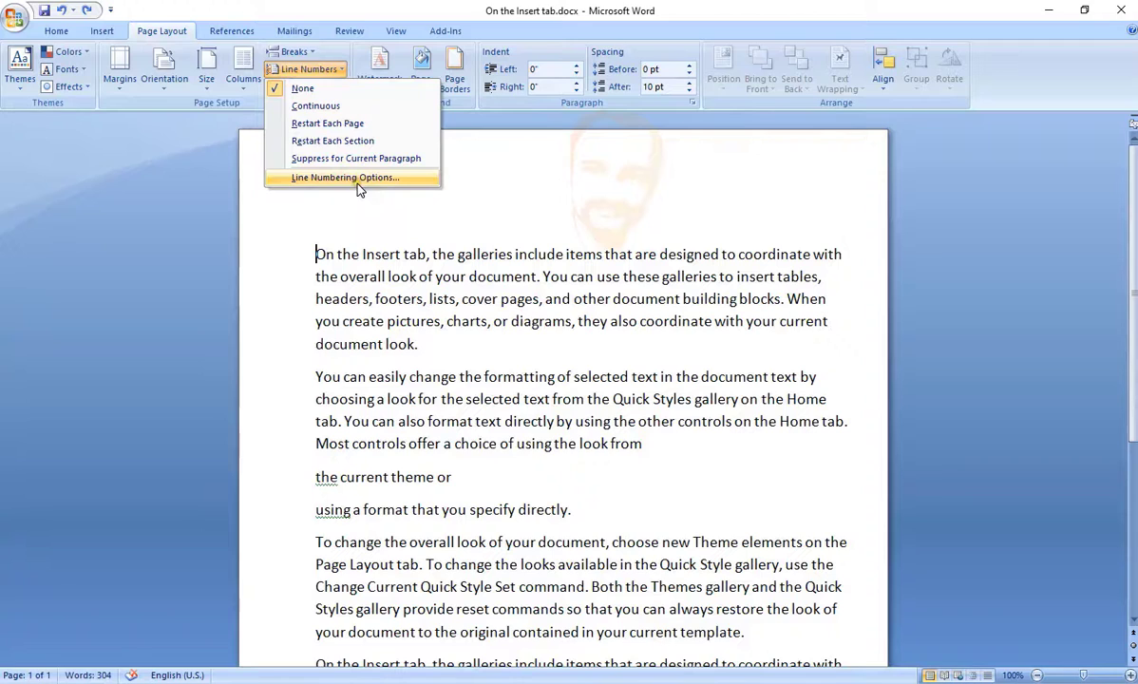
{"action": "left_click", "coordinate": [334, 141]}
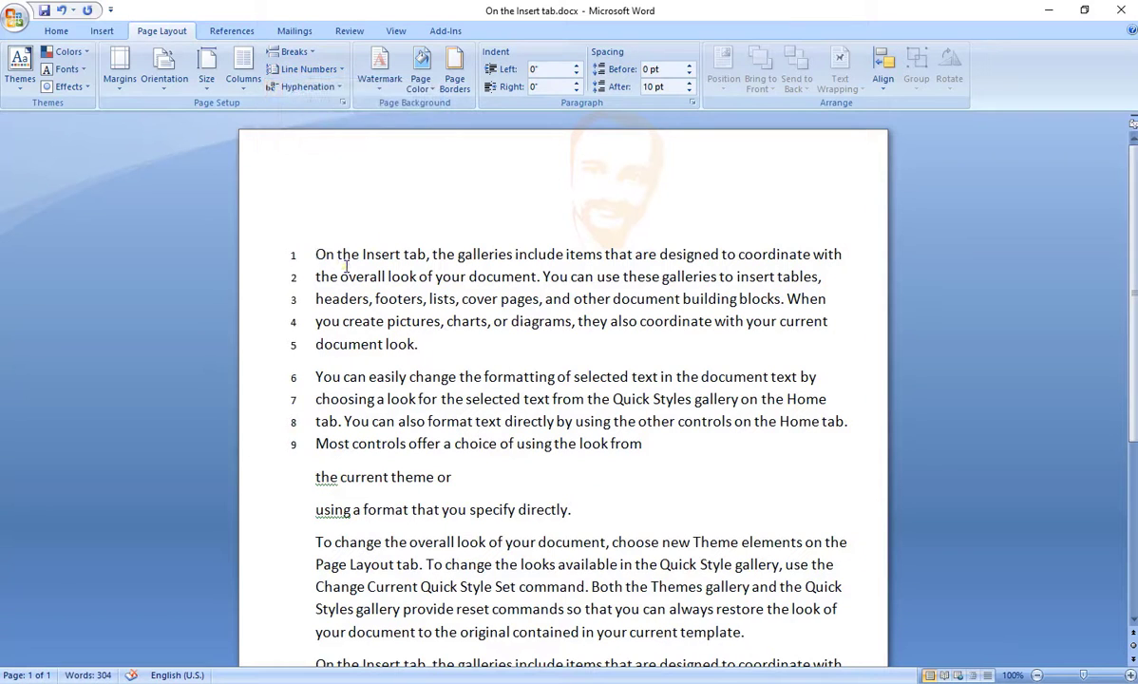
{"action": "key", "text": "ctrl+z"}
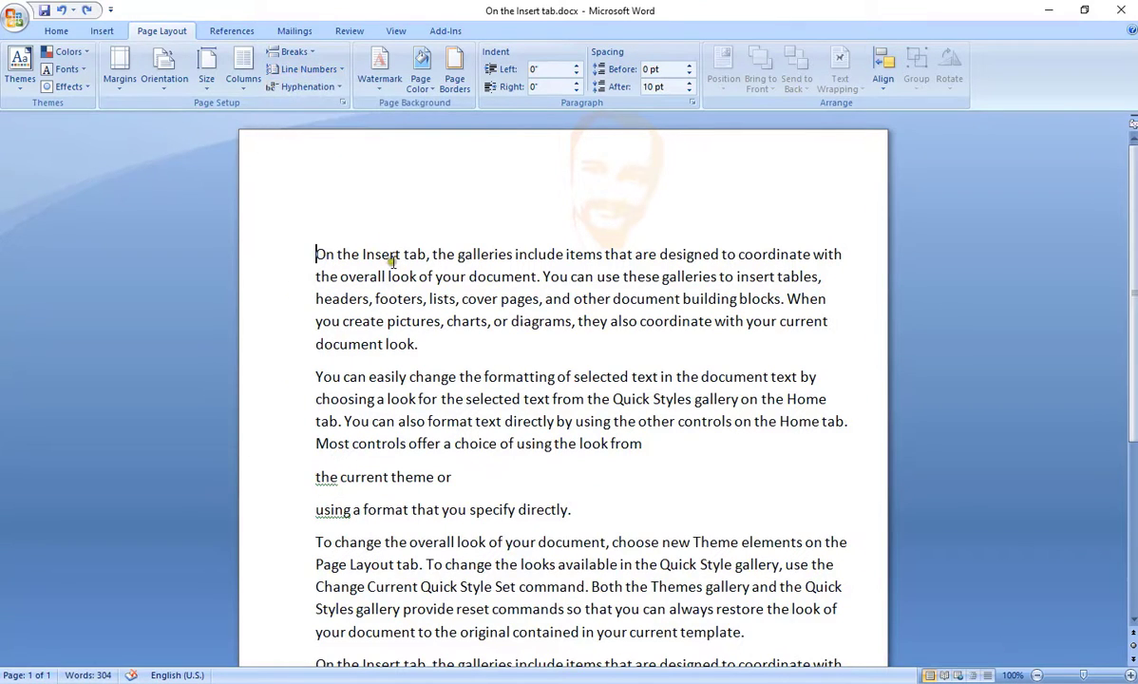
Set hyphenation to Automatic, check the first paragraph, then switch to word tutorial.docx.
{"action": "left_click", "coordinate": [339, 87]}
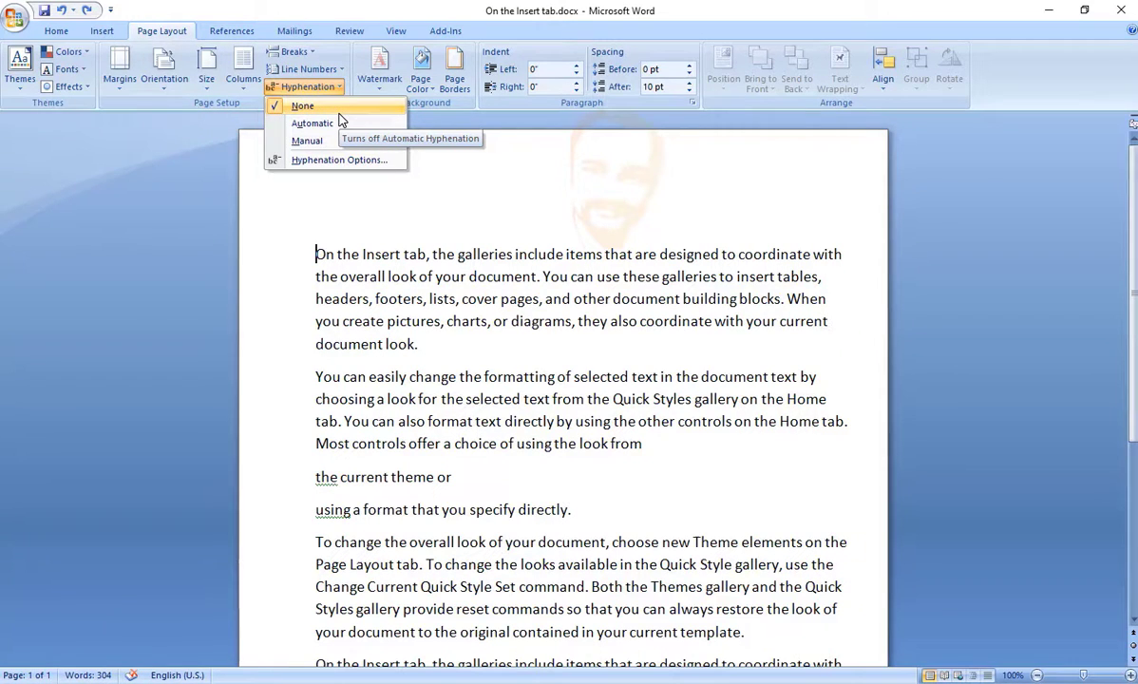
{"action": "left_click", "coordinate": [339, 123]}
{"action": "left_click_drag", "start_coordinate": [323, 254], "coordinate": [385, 345]}
{"action": "left_click", "coordinate": [419, 329]}
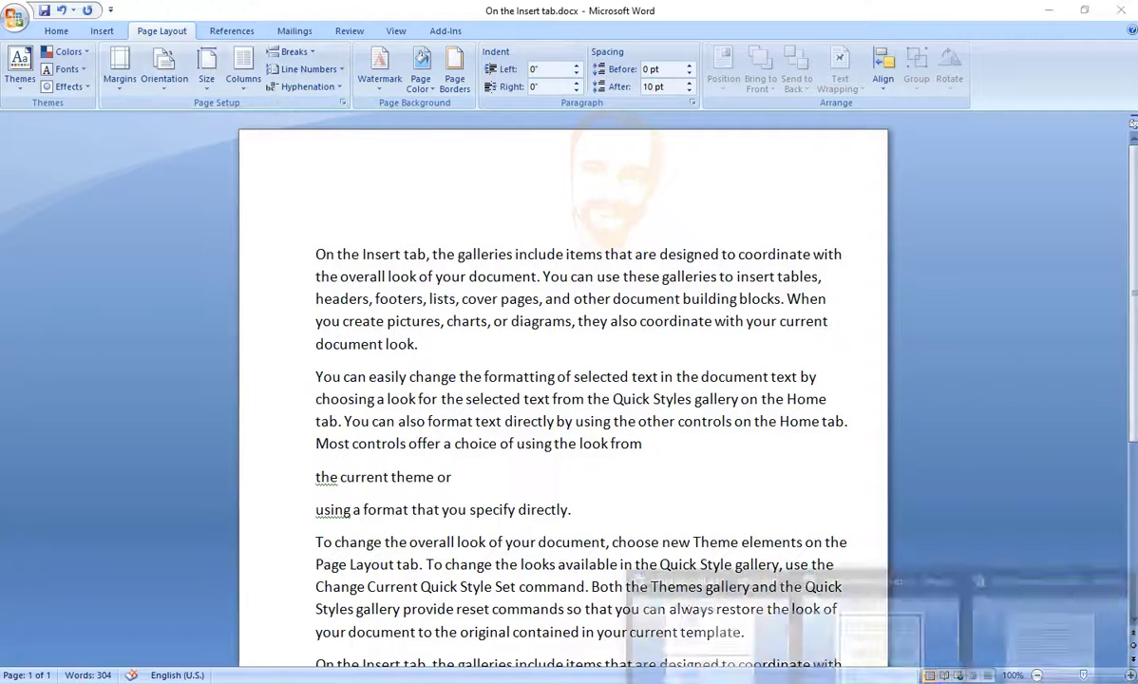
{"action": "left_click", "coordinate": [670, 597]}
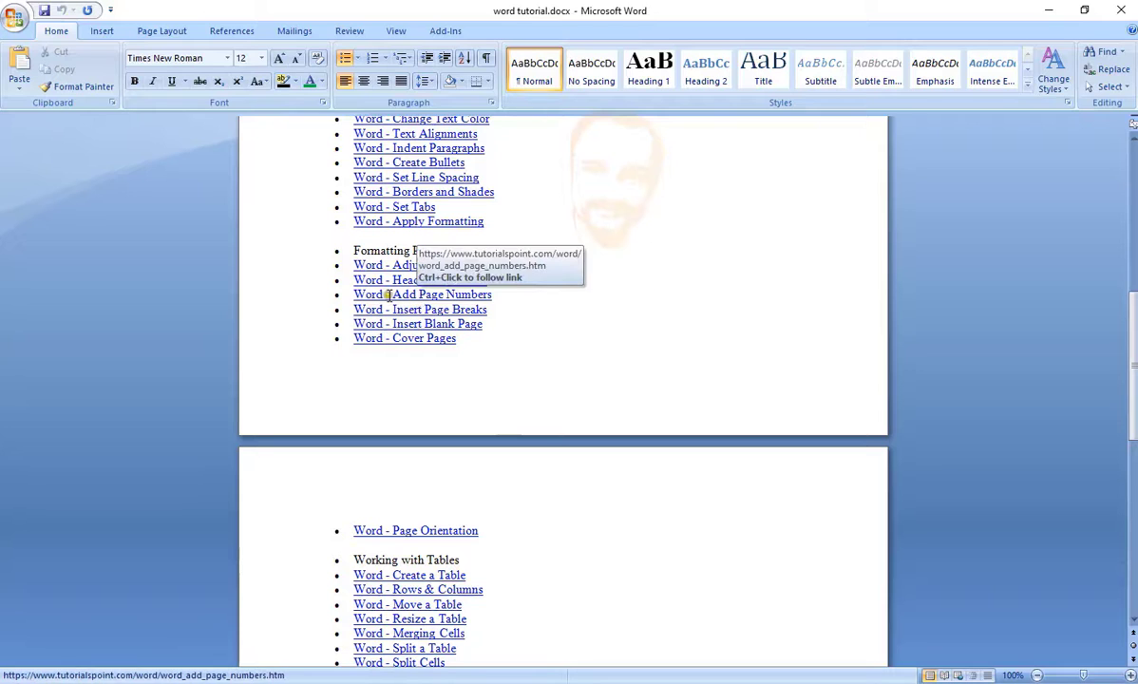
{"action": "left_click_drag", "start_coordinate": [465, 294], "coordinate": [394, 310]}
{"action": "scroll", "coordinate": [480, 390], "scroll_direction": "down", "scroll_amount": 3}
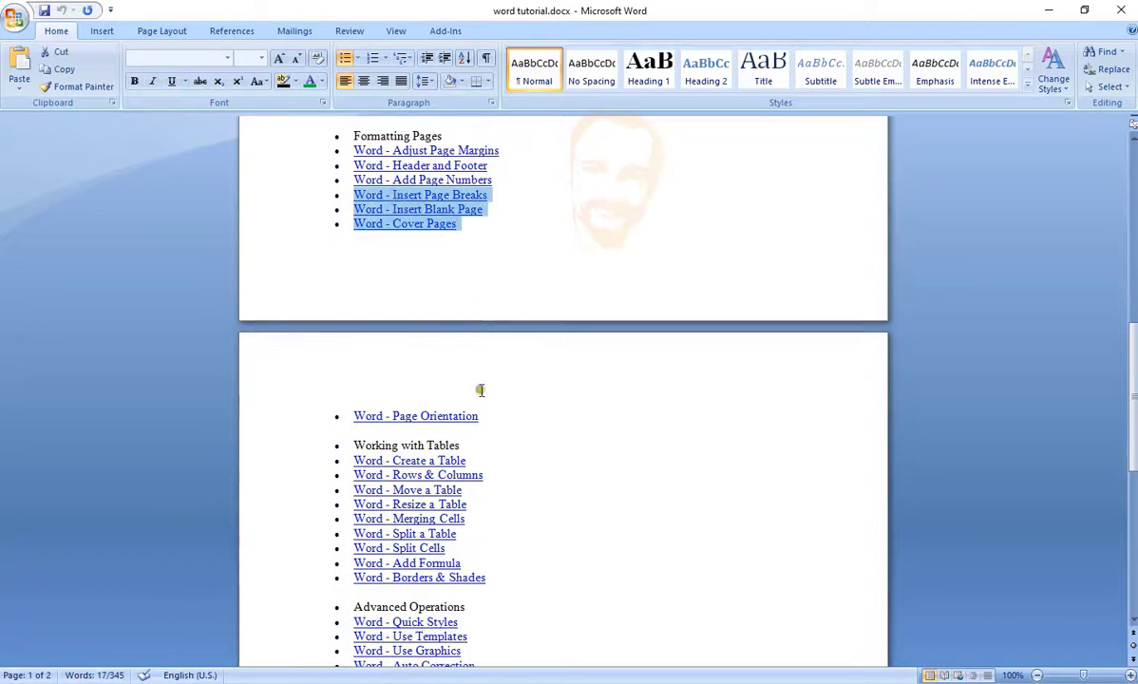
{"action": "scroll", "coordinate": [503, 383], "scroll_direction": "up", "scroll_amount": 5}
{"action": "left_click_drag", "start_coordinate": [507, 367], "coordinate": [401, 353]}
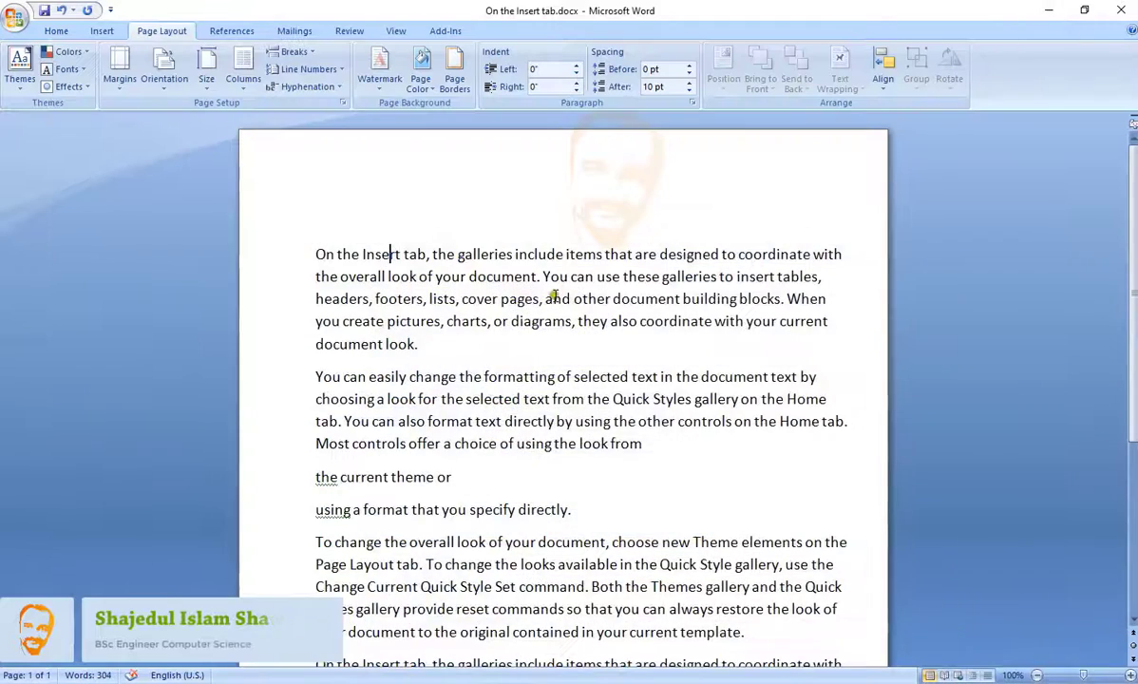
{"action": "scroll", "coordinate": [553, 297], "scroll_direction": "down", "scroll_amount": 6}
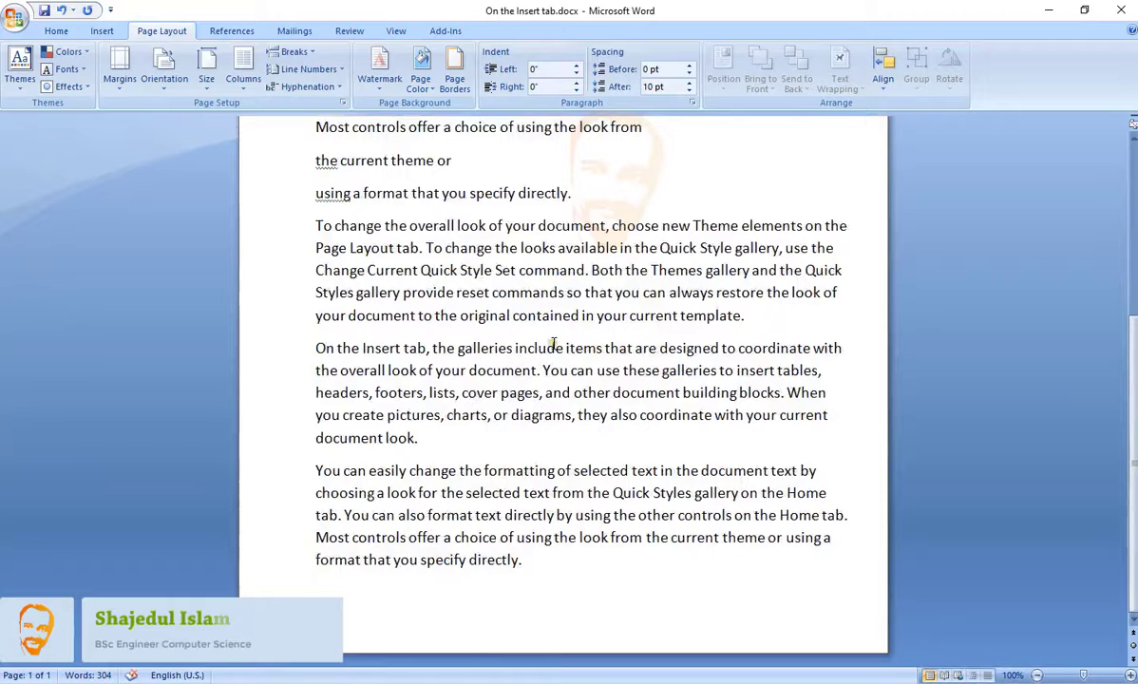
Insert a page break after the last paragraph, adding an empty second page.
{"action": "key", "text": "ctrl+a"}
{"action": "left_click", "coordinate": [572, 562]}
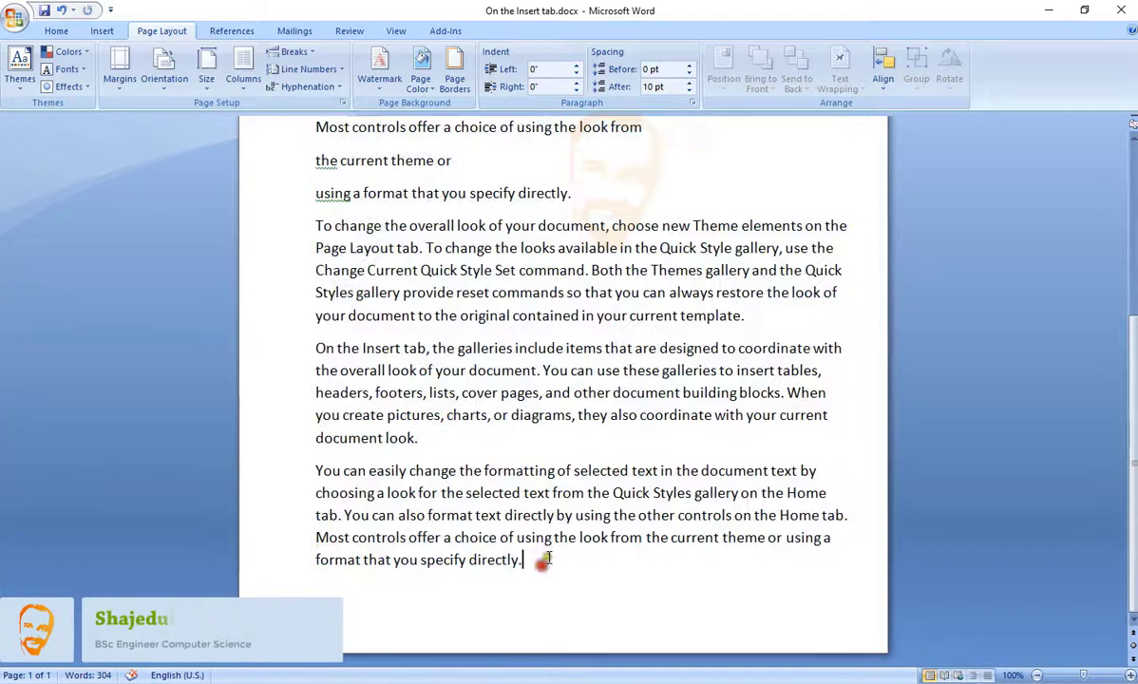
{"action": "scroll", "coordinate": [612, 430], "scroll_direction": "down", "scroll_amount": 3}
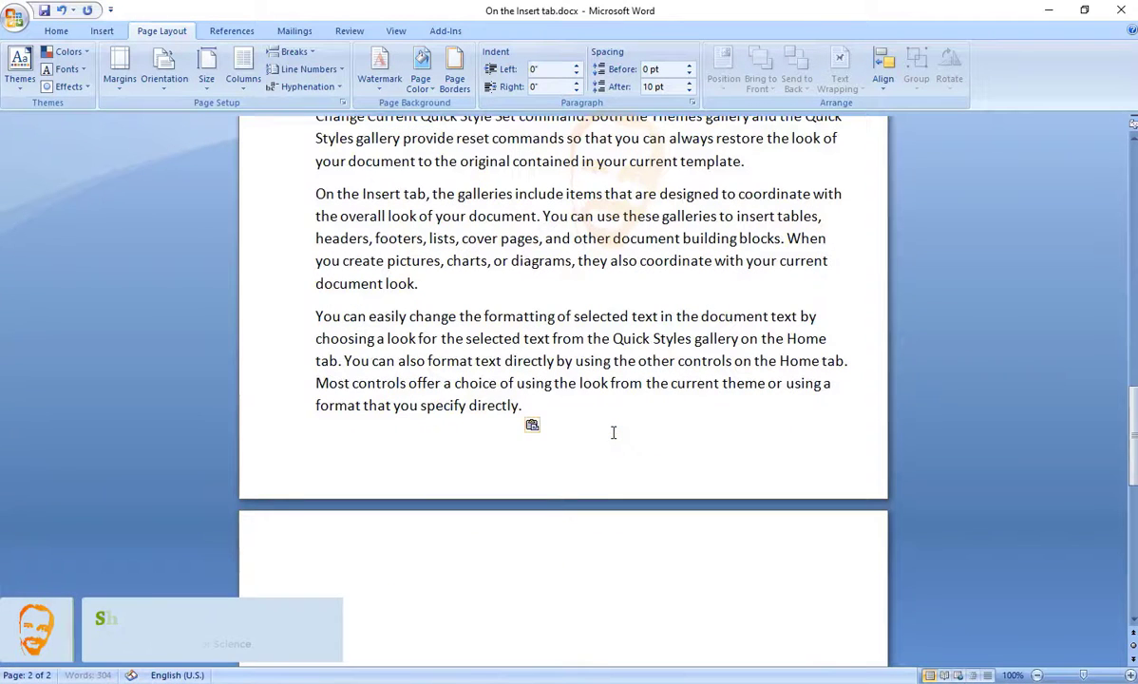
{"action": "key", "text": "ctrl+Return"}
{"action": "scroll", "coordinate": [614, 432], "scroll_direction": "up", "scroll_amount": 9}
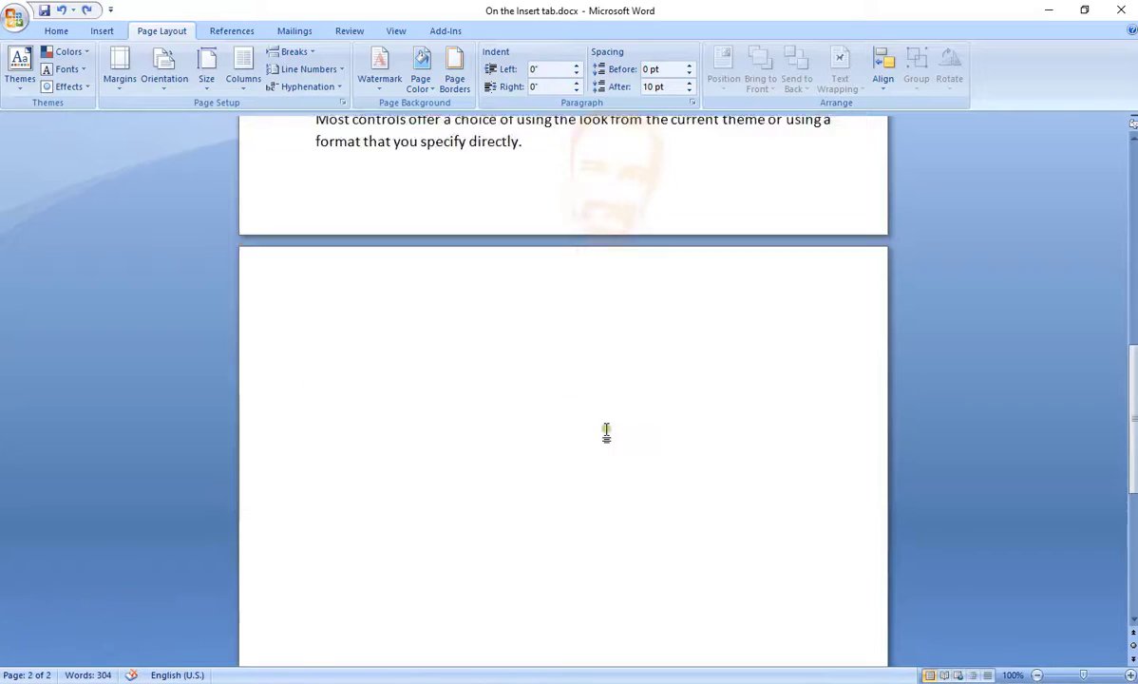
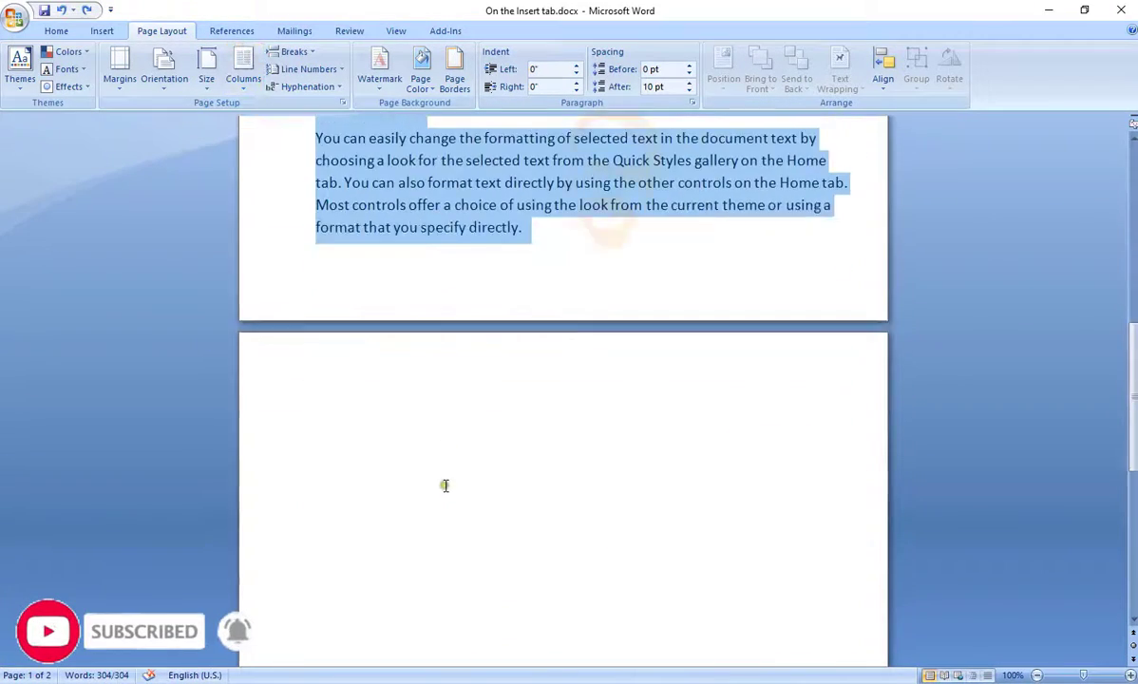
Paste the copied paragraphs onto the blank last page, then scroll back to the top.
{"action": "left_click", "coordinate": [414, 446]}
{"action": "key", "text": "ctrl+v"}
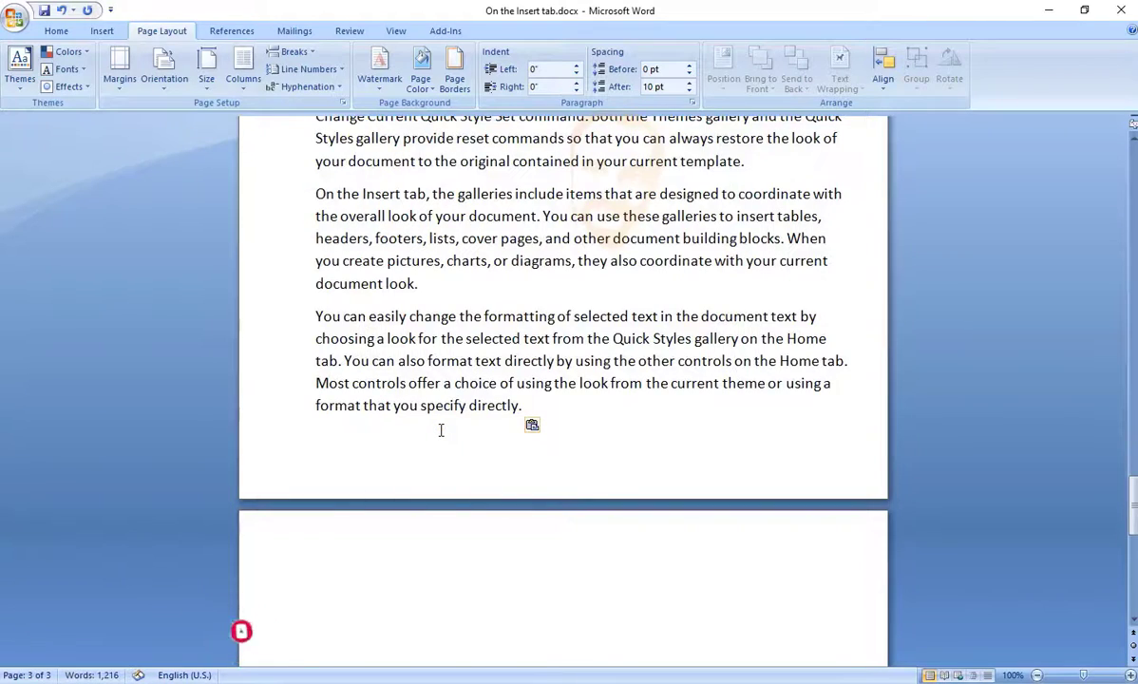
{"action": "scroll", "coordinate": [450, 424], "scroll_direction": "up", "scroll_amount": 6}
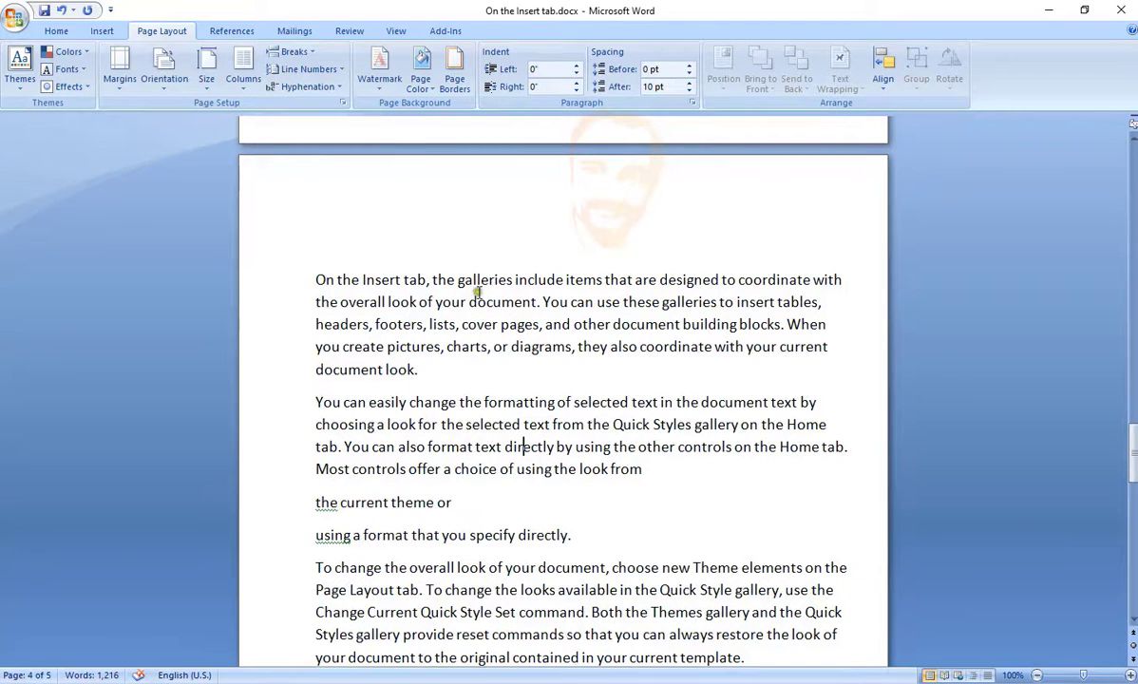
{"action": "scroll", "coordinate": [478, 292], "scroll_direction": "up", "scroll_amount": 5}
{"action": "left_click_drag", "start_coordinate": [1128, 440], "coordinate": [1128, 142]}
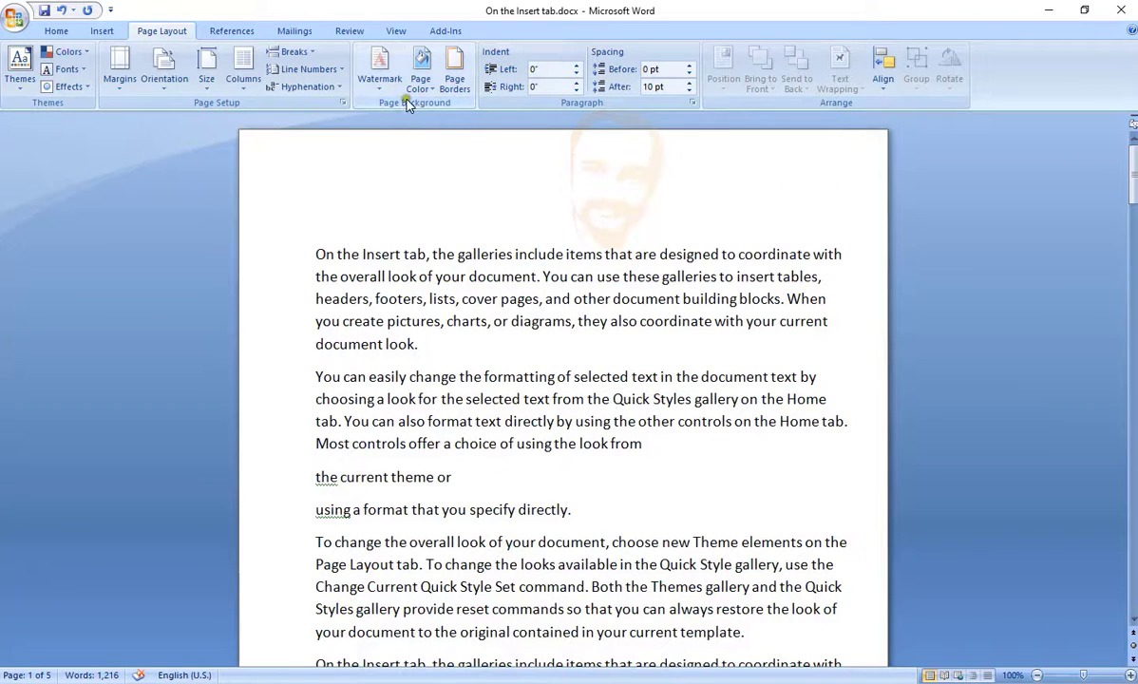
Add an Accent Bar 2 "Page | n" number to the top of every page, then close the header.
{"action": "left_click", "coordinate": [106, 31]}
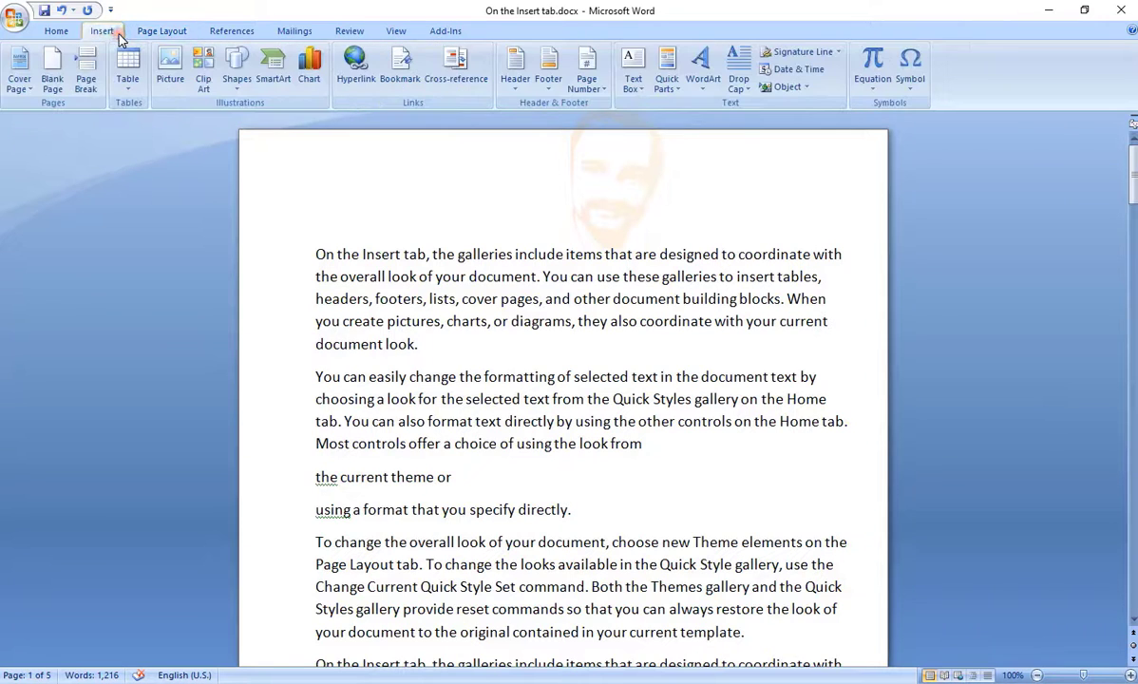
{"action": "left_click", "coordinate": [586, 72]}
{"action": "mouse_move", "coordinate": [619, 110]}
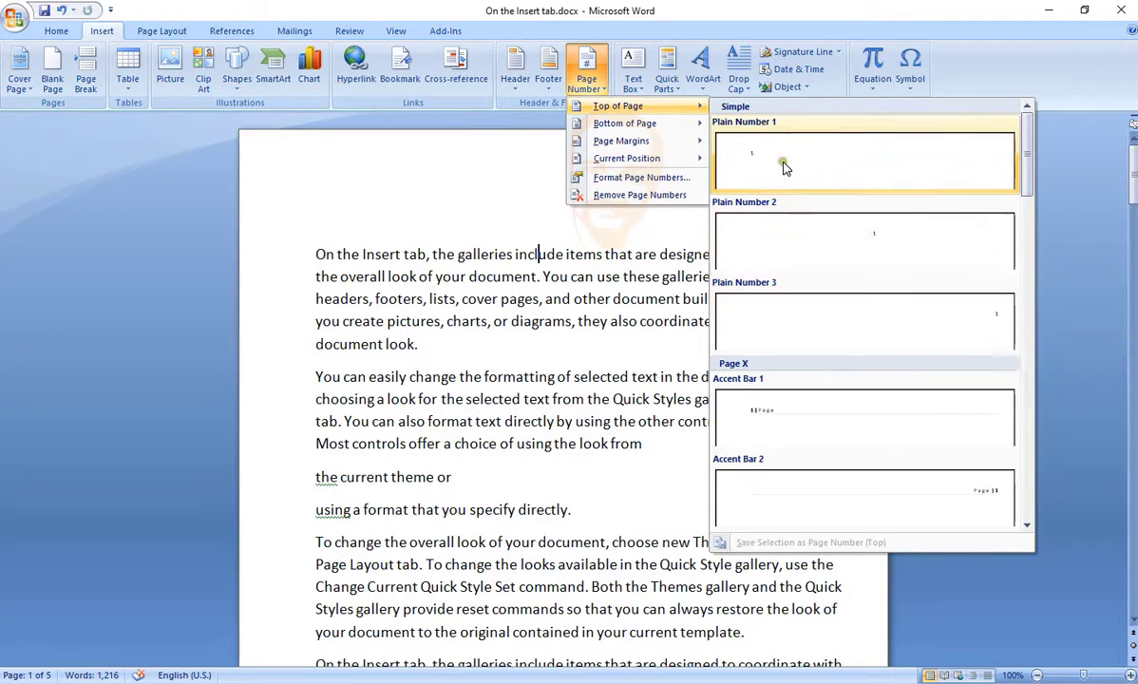
{"action": "left_click", "coordinate": [962, 492]}
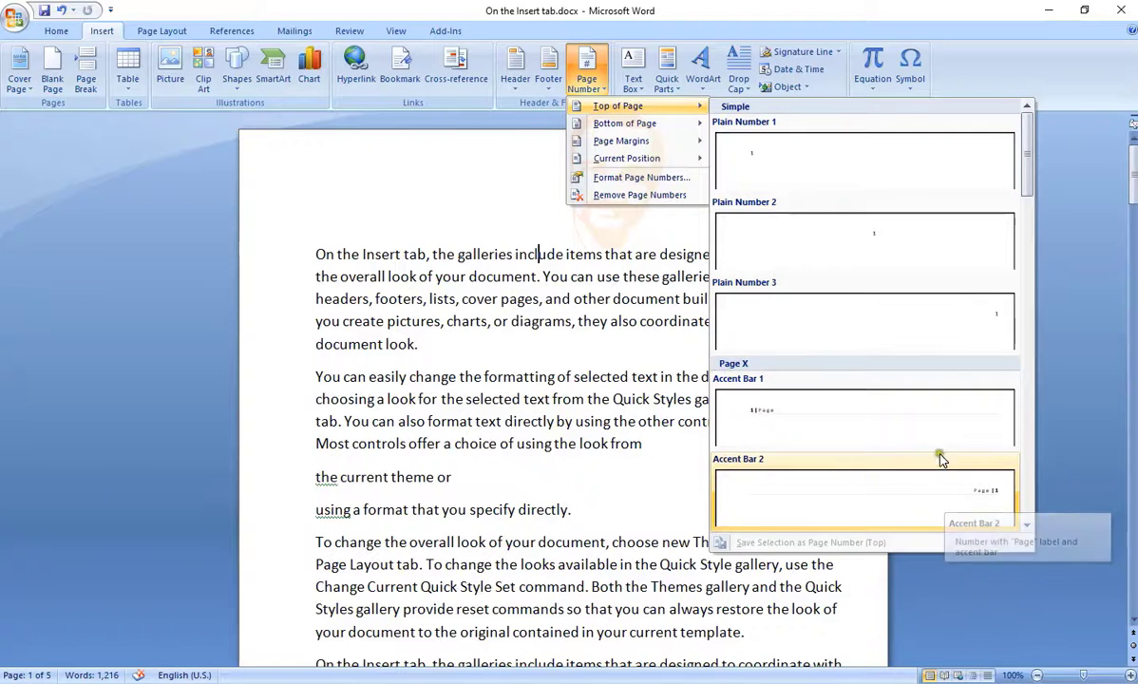
{"action": "left_click", "coordinate": [1000, 489]}
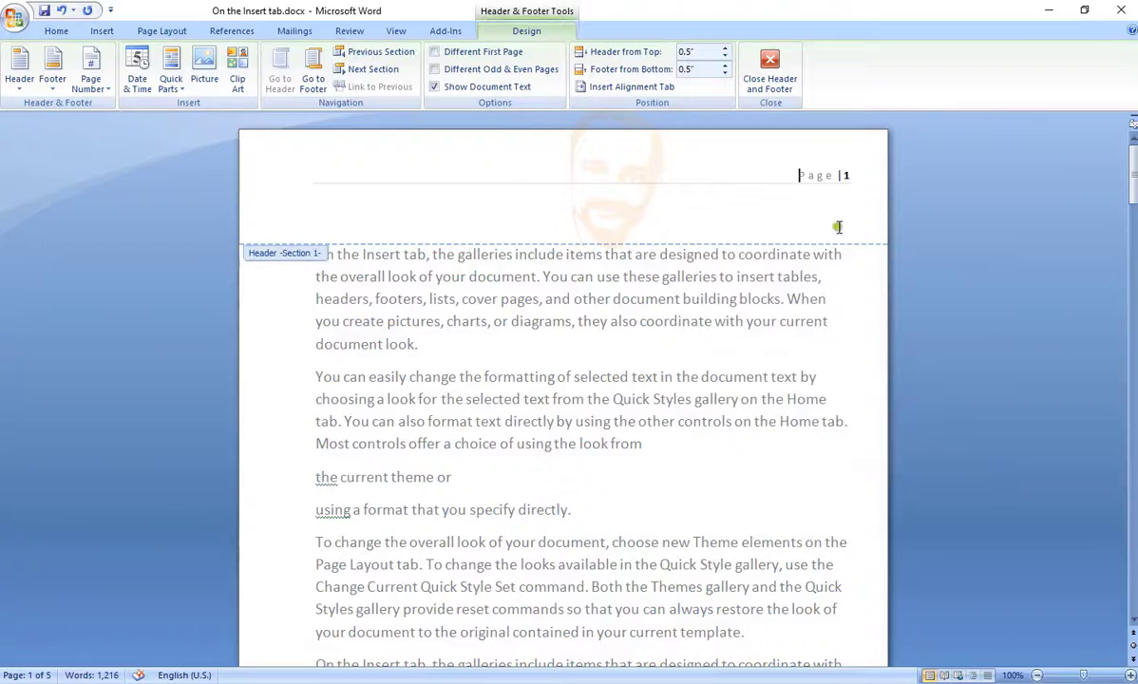
{"action": "scroll", "coordinate": [801, 411], "scroll_direction": "down", "scroll_amount": 10}
{"action": "scroll", "coordinate": [762, 503], "scroll_direction": "down", "scroll_amount": 20}
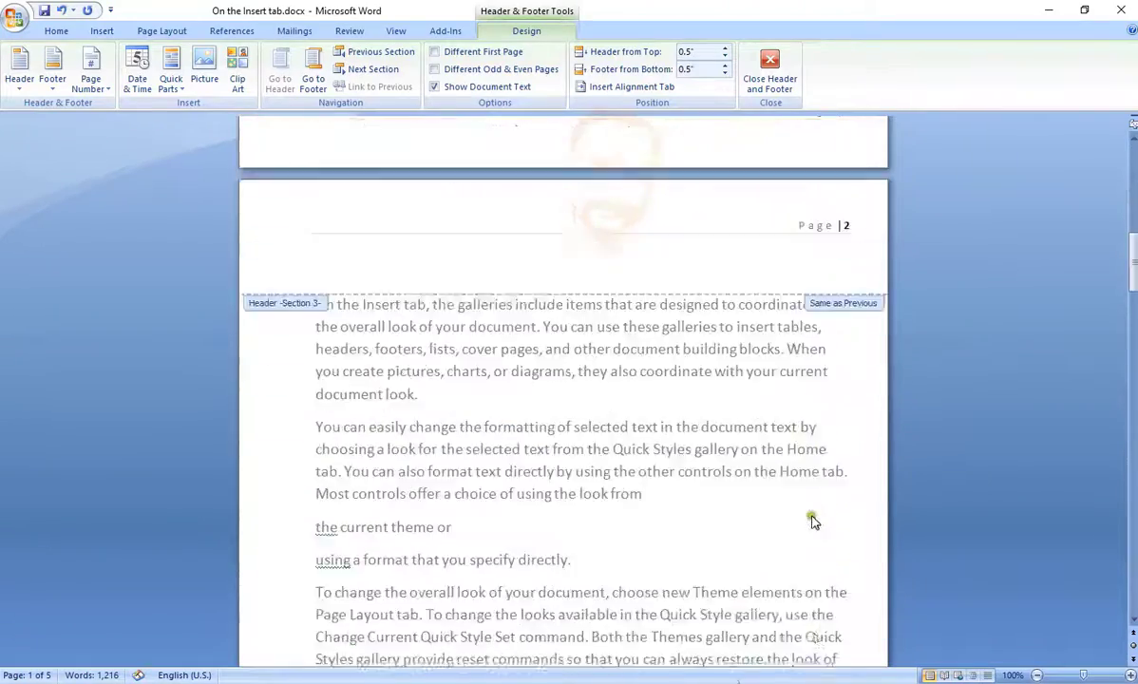
{"action": "scroll", "coordinate": [736, 468], "scroll_direction": "down", "scroll_amount": 2}
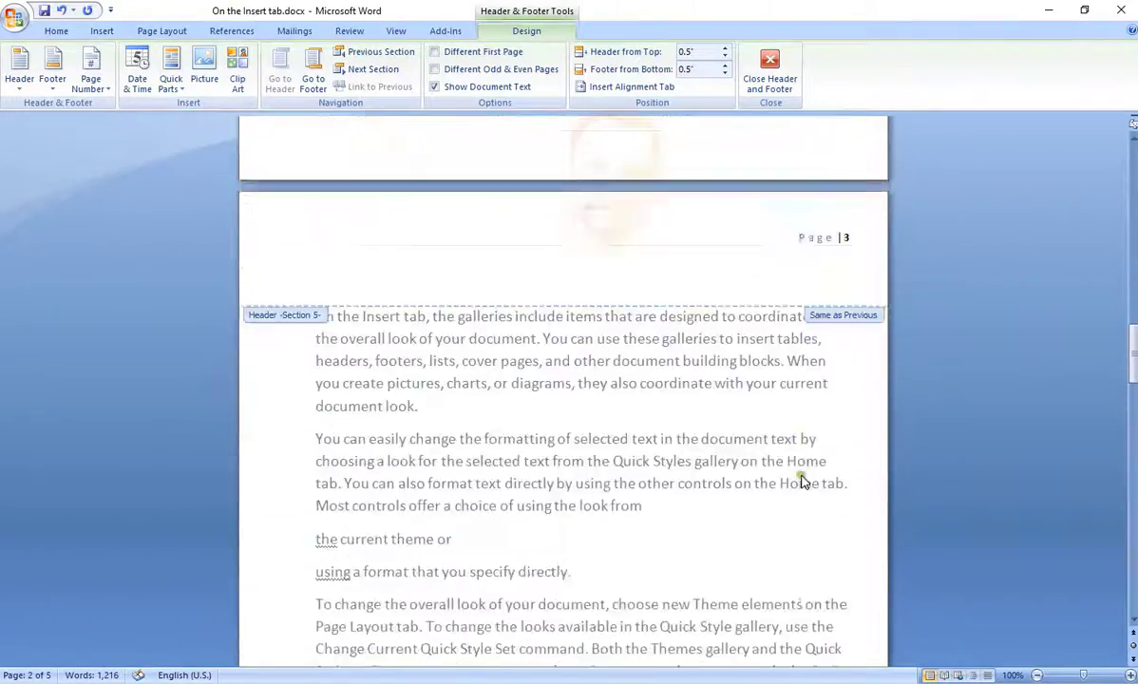
{"action": "scroll", "coordinate": [733, 302], "scroll_direction": "up", "scroll_amount": 8}
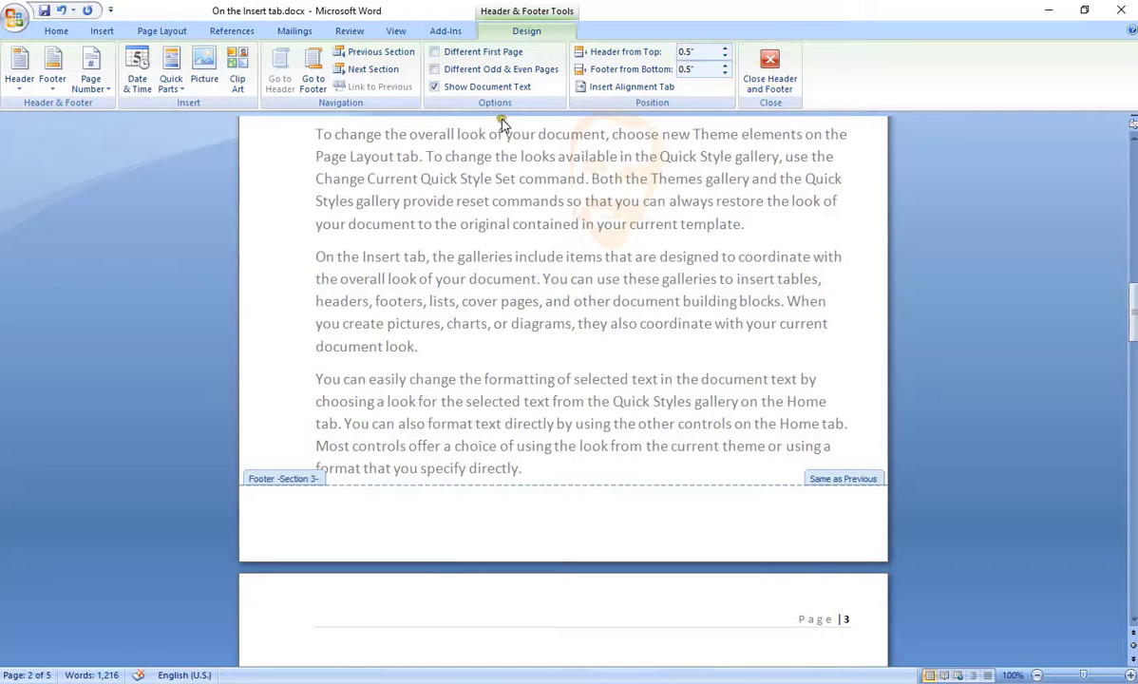
{"action": "left_click", "coordinate": [771, 67]}
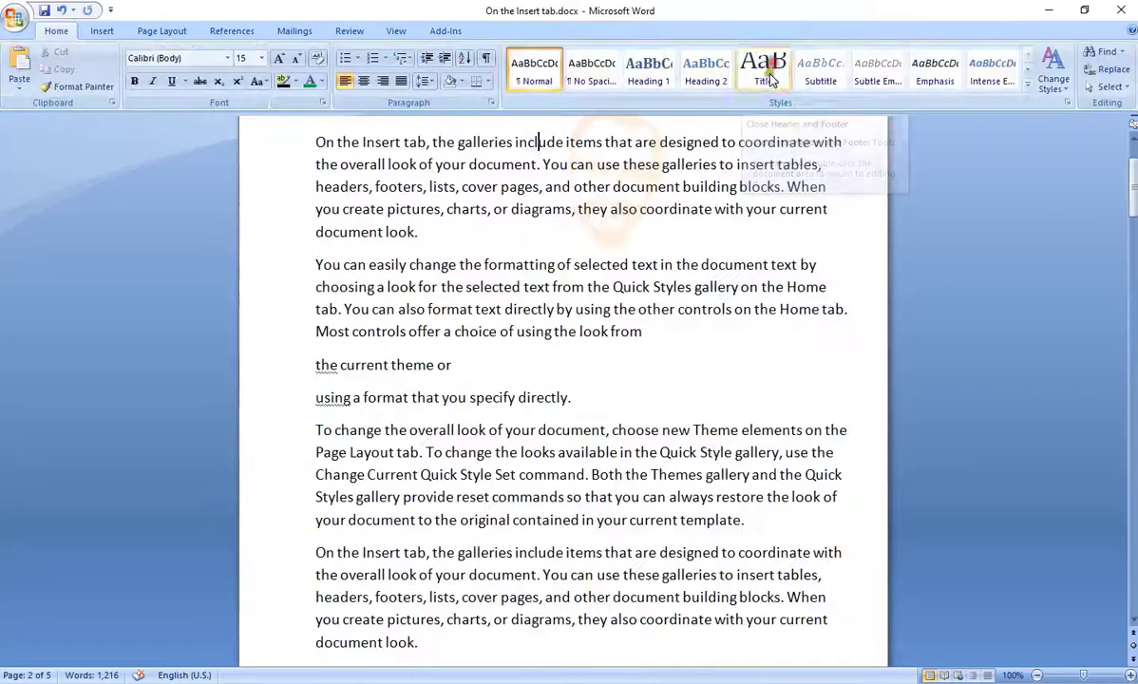
Scroll through the numbered pages, then show the Page Number Bottom of Page choices.
{"action": "scroll", "coordinate": [836, 184], "scroll_direction": "down", "scroll_amount": 3}
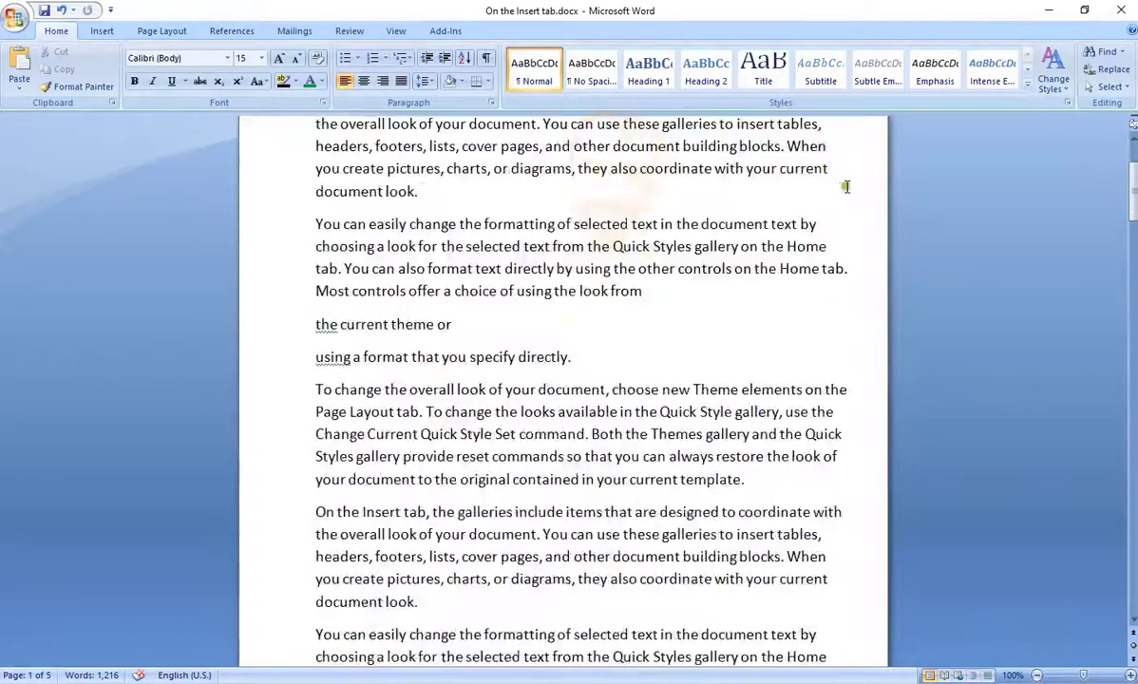
{"action": "scroll", "coordinate": [844, 181], "scroll_direction": "up", "scroll_amount": 3}
{"action": "left_click_drag", "start_coordinate": [1133, 169], "coordinate": [1134, 420]}
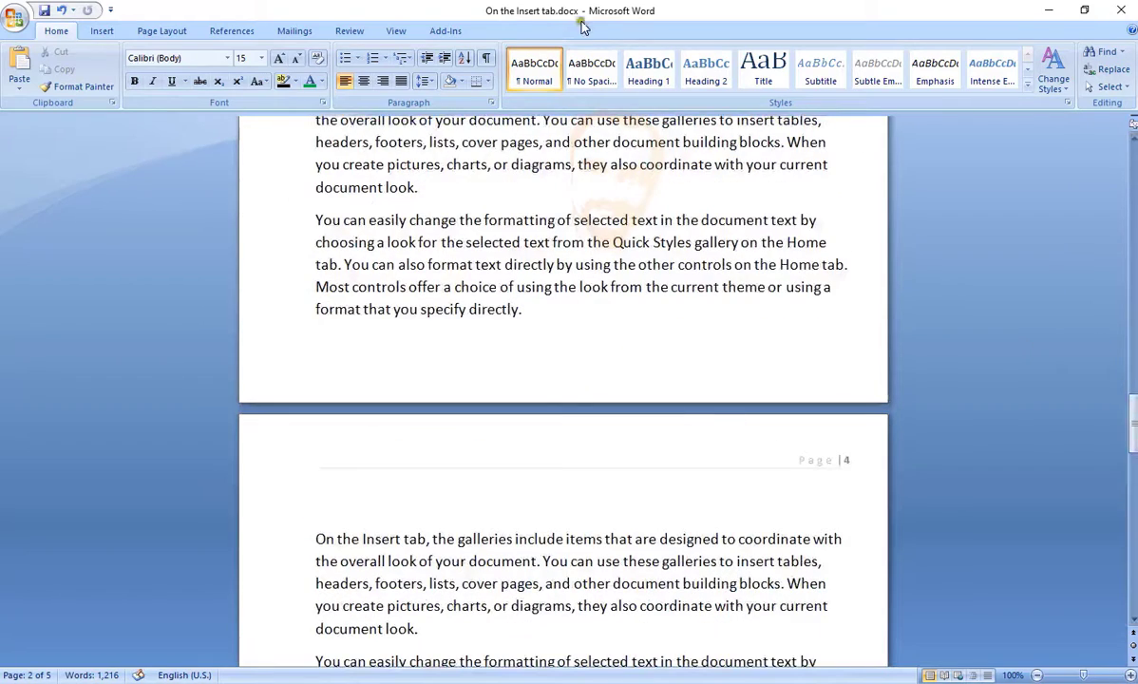
{"action": "left_click", "coordinate": [102, 31]}
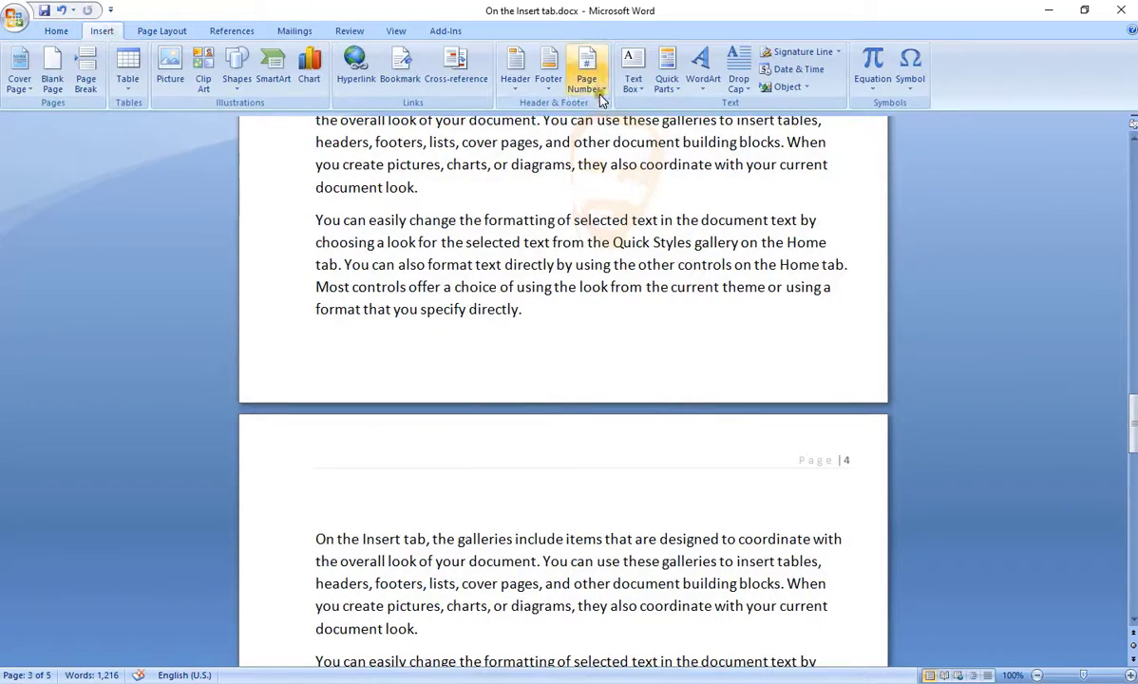
{"action": "left_click", "coordinate": [599, 93]}
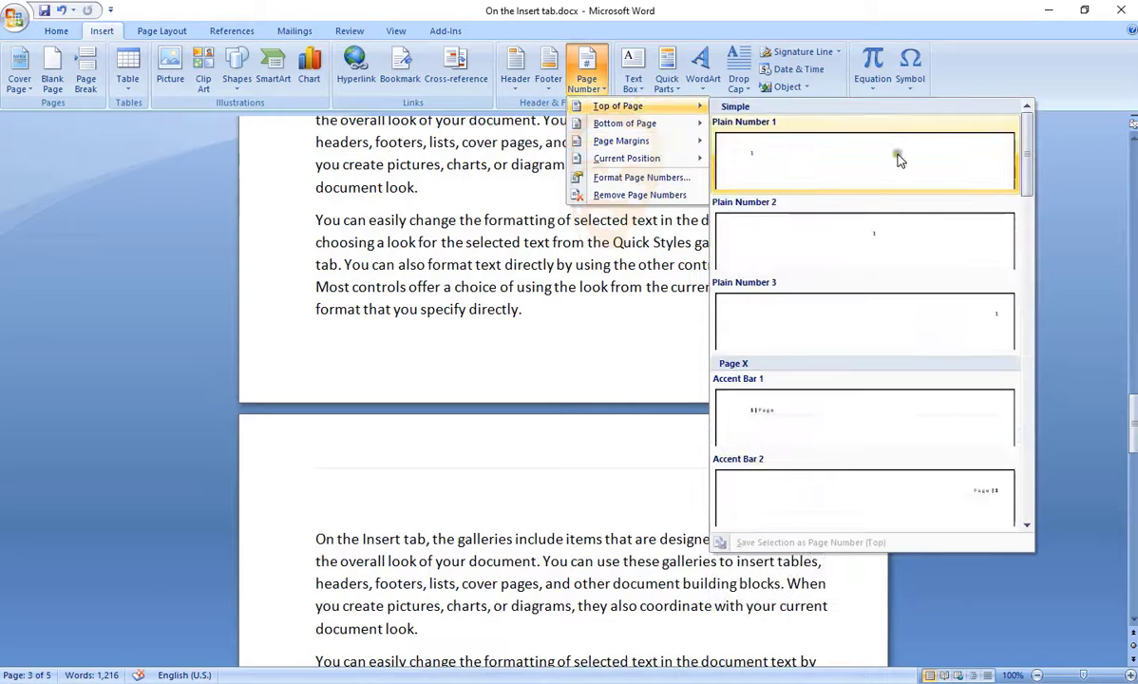
{"action": "mouse_move", "coordinate": [662, 152]}
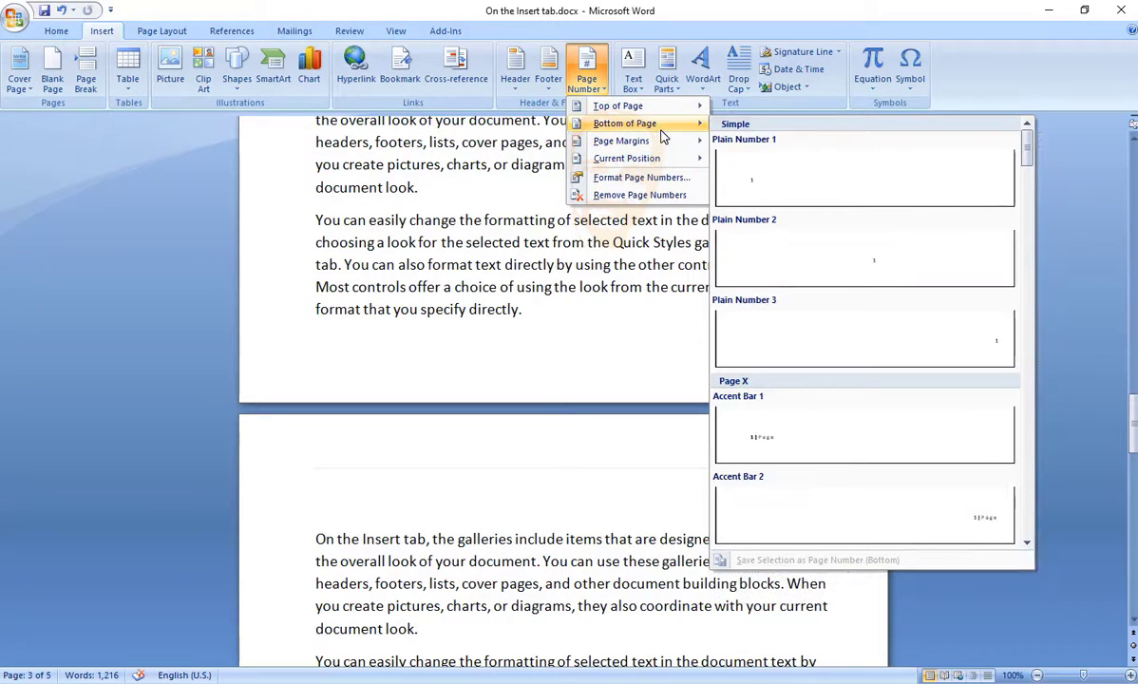
Insert a Plain Number 3 page number at the bottom right of the footer.
{"action": "left_click", "coordinate": [971, 346]}
{"action": "scroll", "coordinate": [798, 489], "scroll_direction": "up", "scroll_amount": 5}
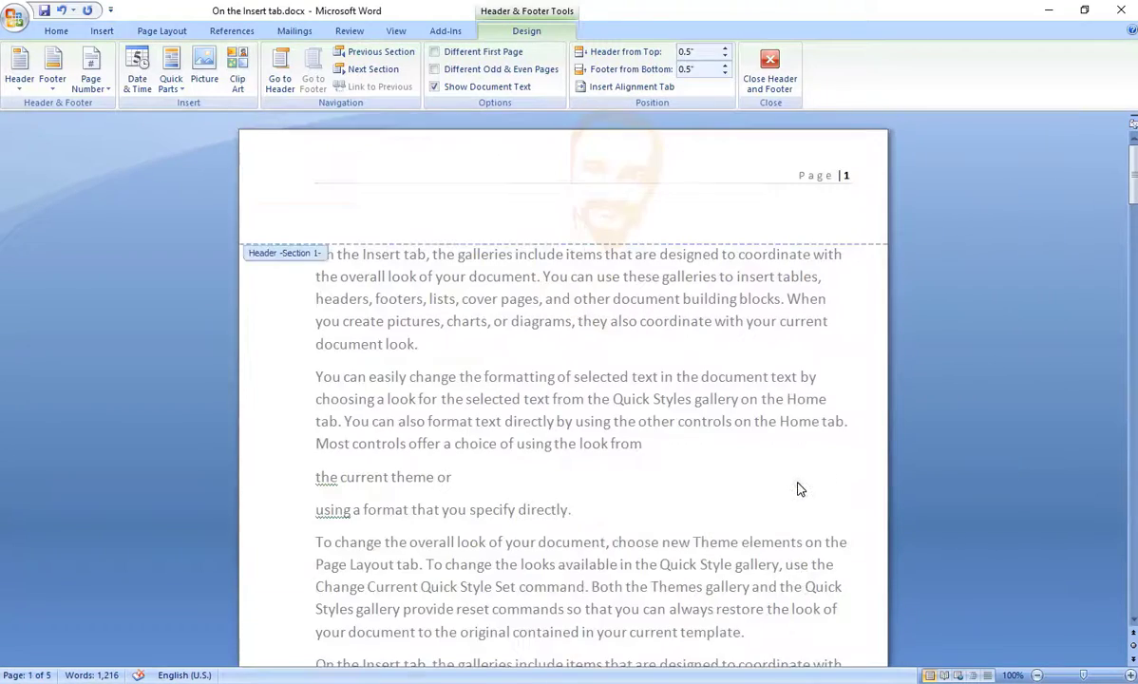
{"action": "scroll", "coordinate": [806, 124], "scroll_direction": "down", "scroll_amount": 8}
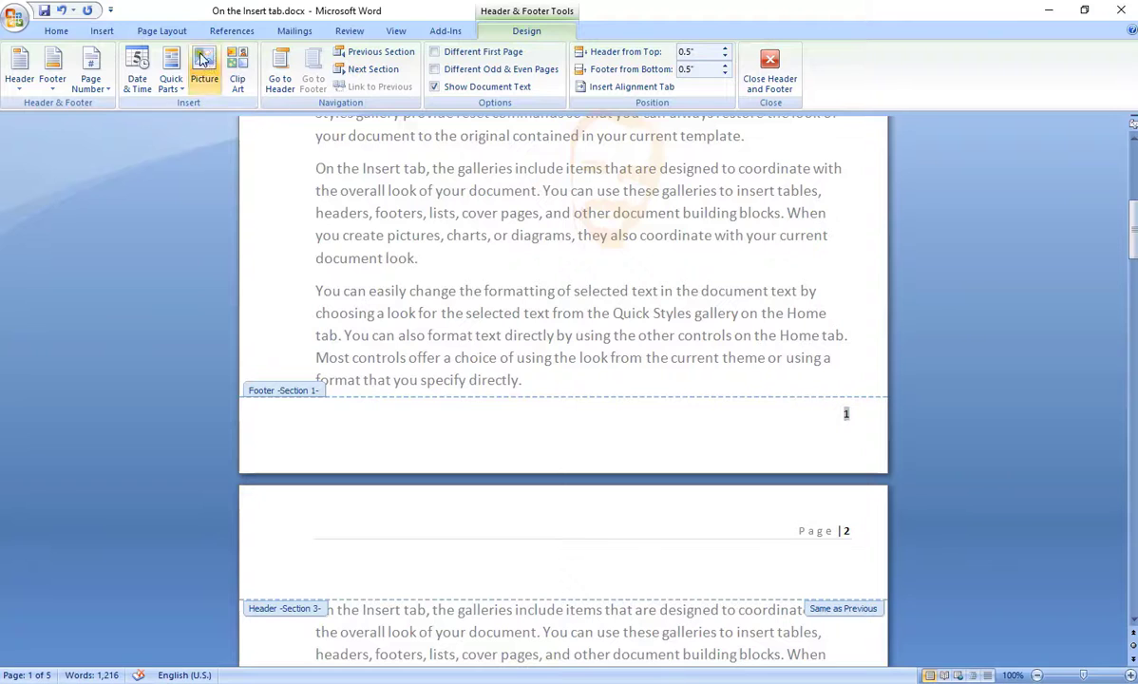
Add the date in long format (Tuesday, July 28, 2020) to the footer and close it.
{"action": "left_click", "coordinate": [137, 84]}
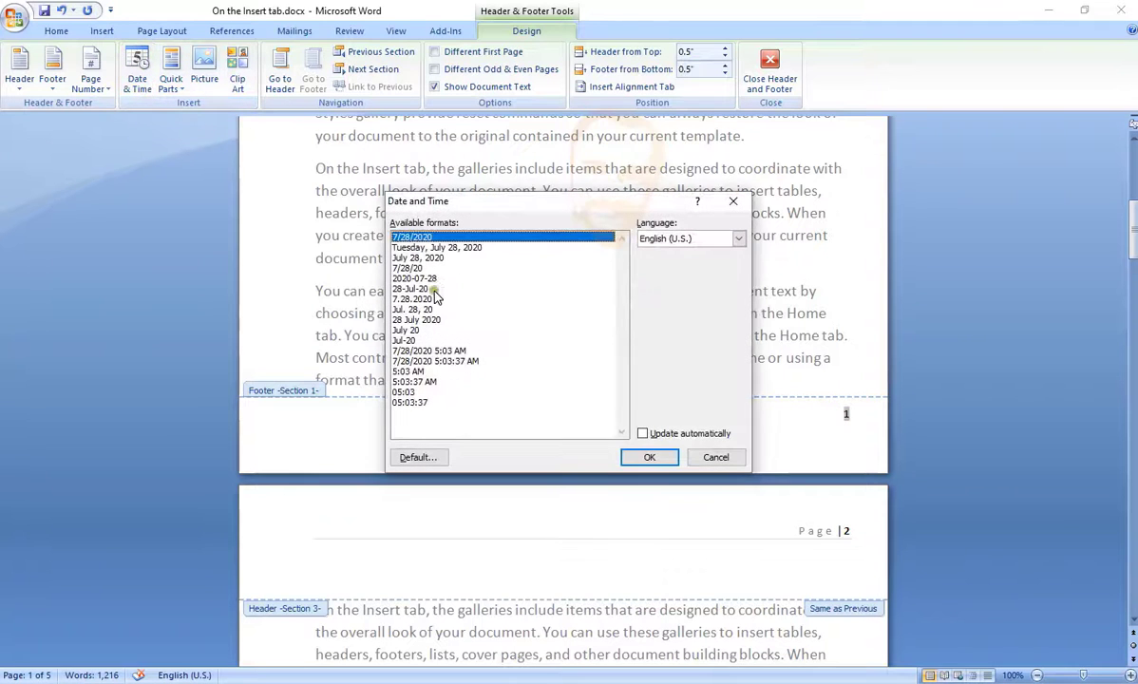
{"action": "left_click", "coordinate": [418, 247]}
{"action": "left_click", "coordinate": [641, 457]}
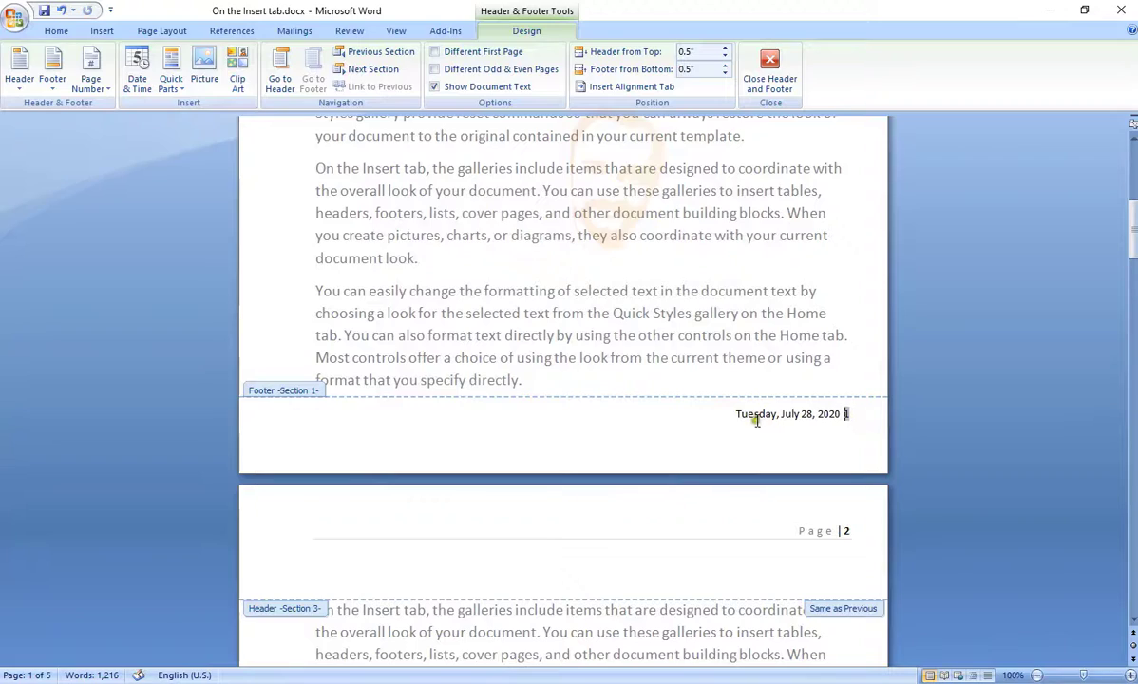
{"action": "left_click", "coordinate": [770, 72]}
{"action": "scroll", "coordinate": [651, 447], "scroll_direction": "up", "scroll_amount": 2}
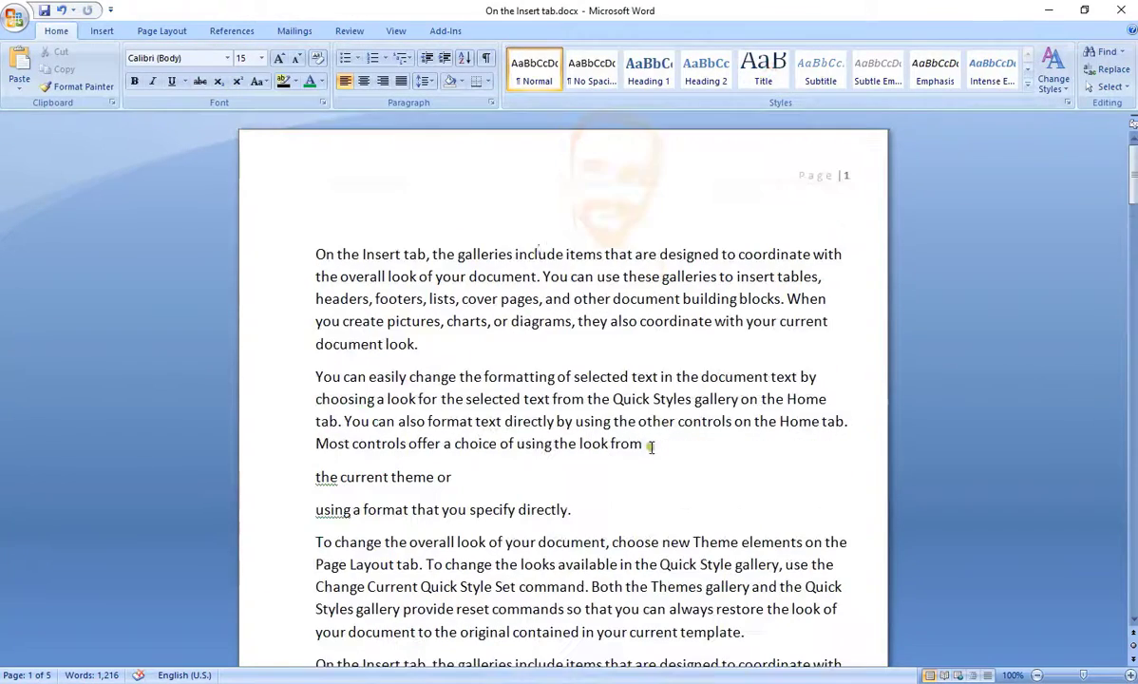
{"action": "scroll", "coordinate": [652, 447], "scroll_direction": "down", "scroll_amount": 1}
{"action": "scroll", "coordinate": [652, 447], "scroll_direction": "down", "scroll_amount": 12}
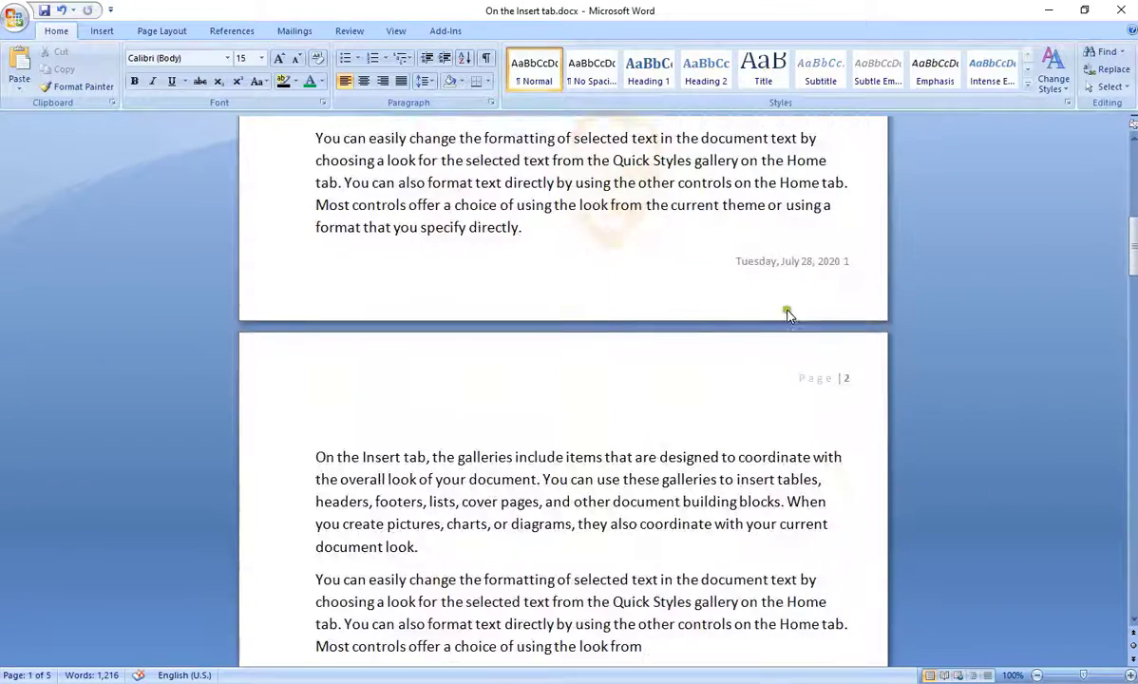
{"action": "scroll", "coordinate": [685, 418], "scroll_direction": "down", "scroll_amount": 15}
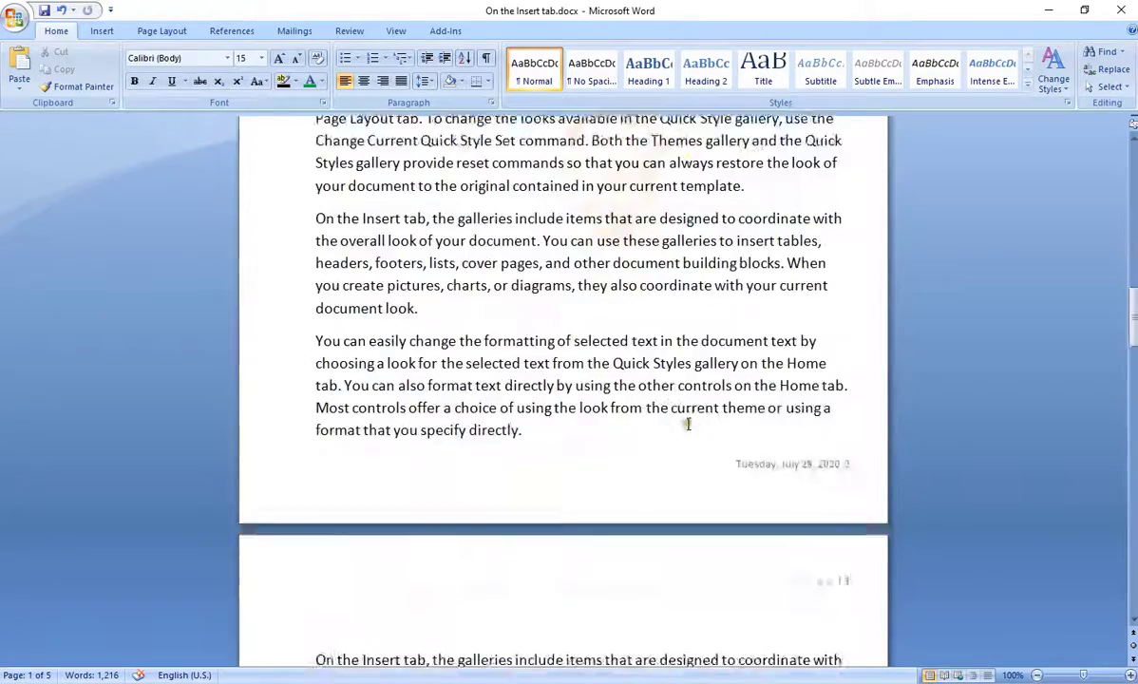
{"action": "scroll", "coordinate": [741, 390], "scroll_direction": "down", "scroll_amount": 15}
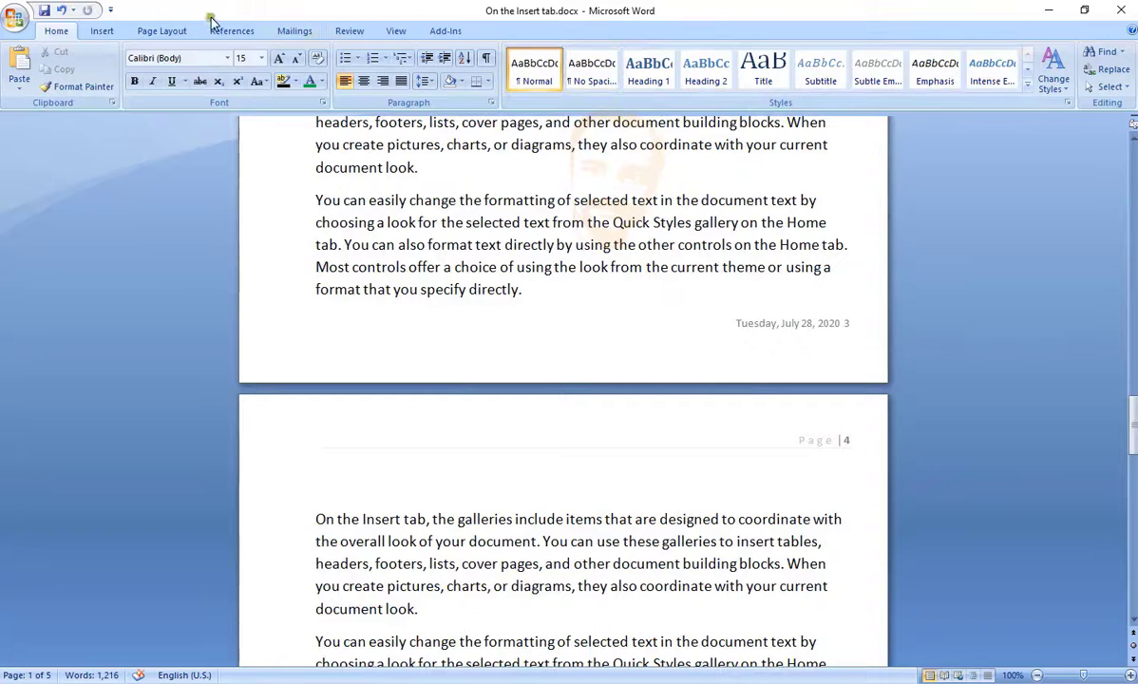
{"action": "left_click", "coordinate": [100, 31]}
{"action": "left_click", "coordinate": [586, 76]}
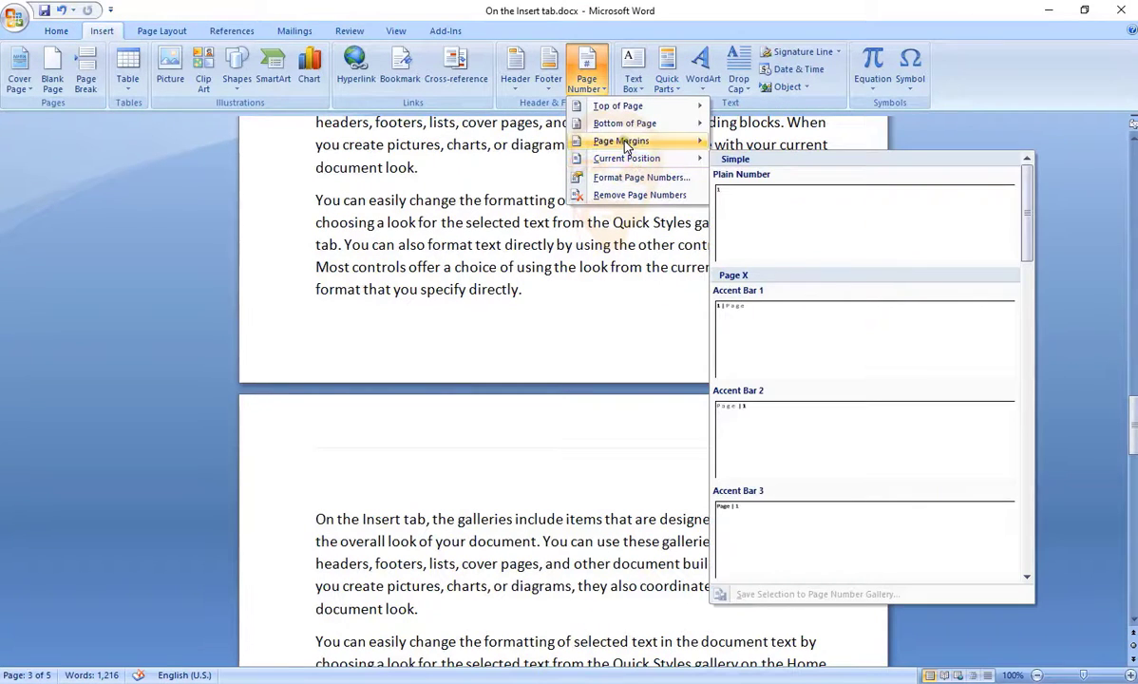
{"action": "mouse_move", "coordinate": [627, 147]}
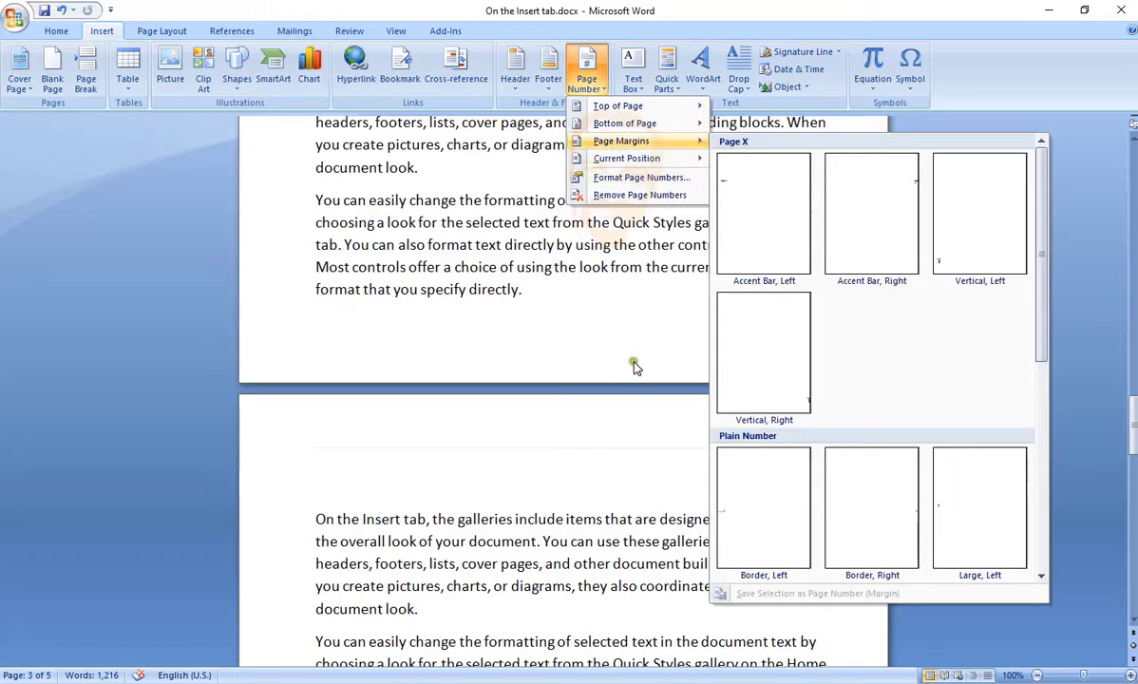
{"action": "left_click", "coordinate": [720, 640]}
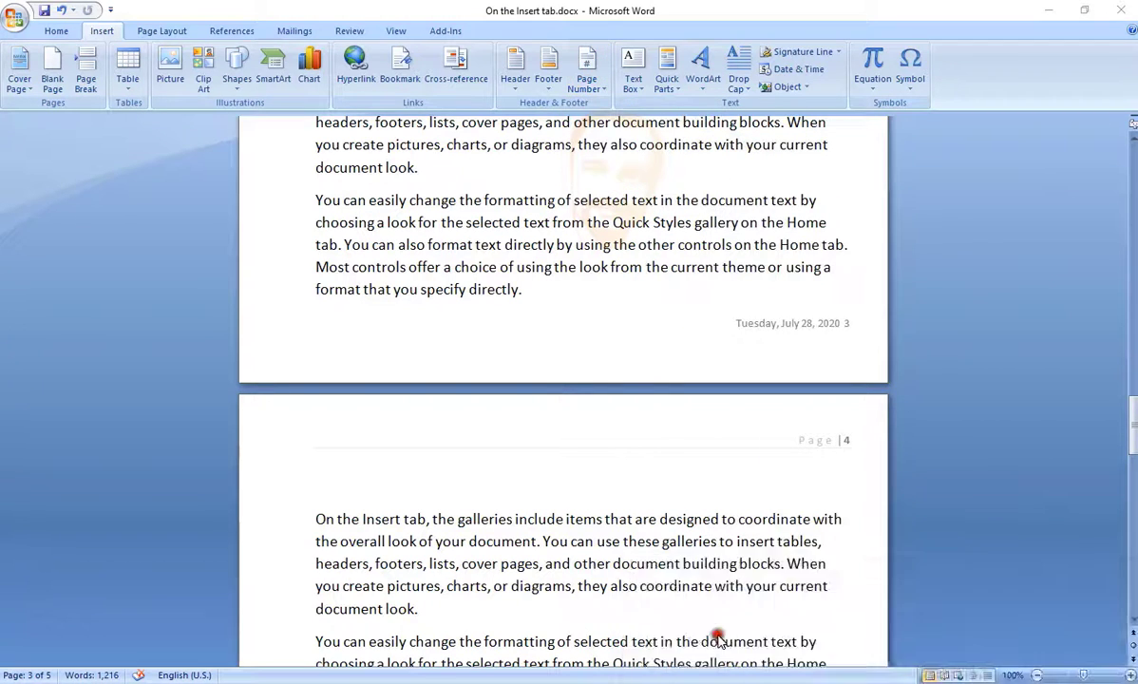
{"action": "left_click_drag", "start_coordinate": [491, 369], "coordinate": [391, 372]}
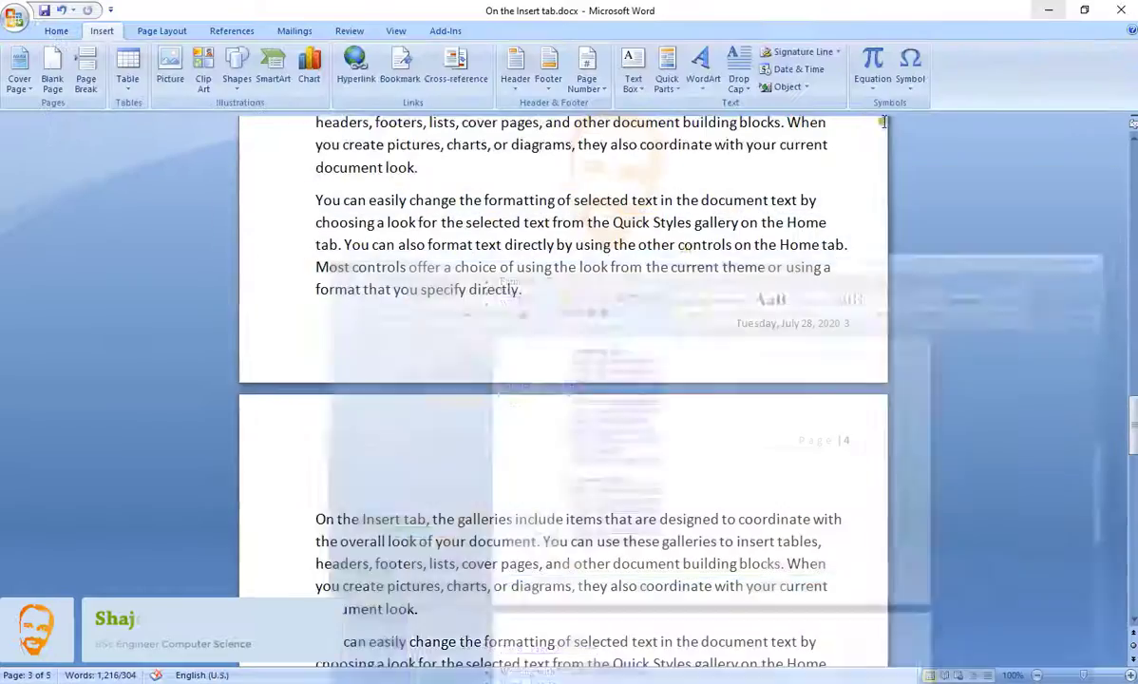
{"action": "scroll", "coordinate": [676, 259], "scroll_direction": "up", "scroll_amount": 20}
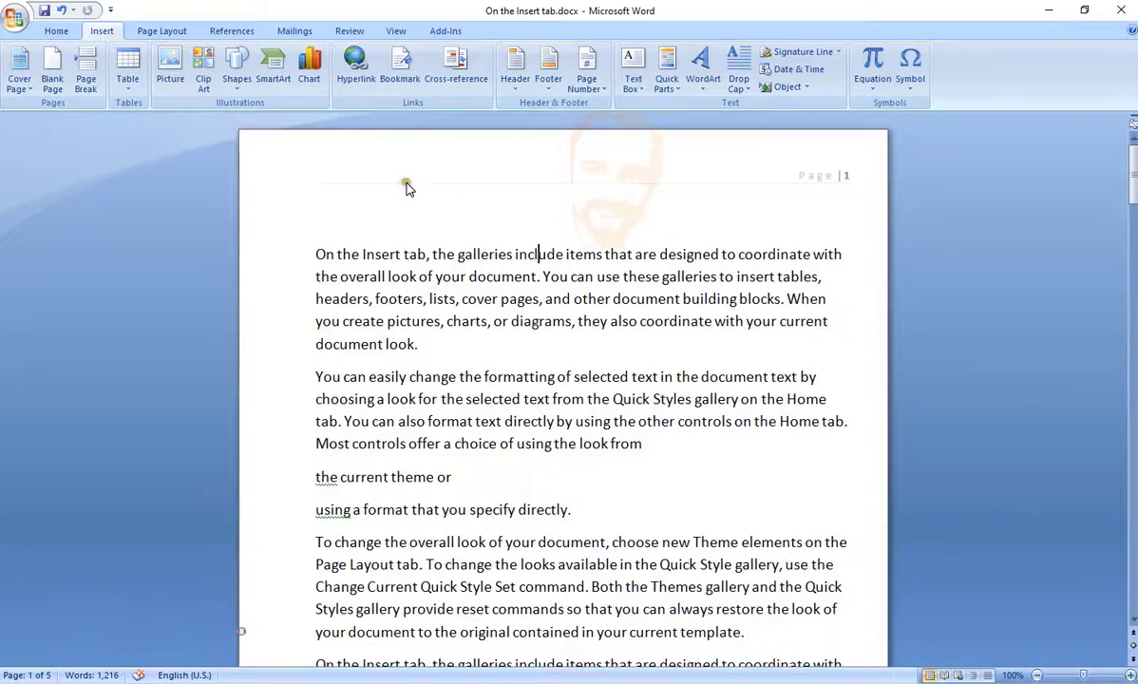
Insert the Alphabet header with the author's full name as its title, correcting a typo.
{"action": "left_click", "coordinate": [511, 86]}
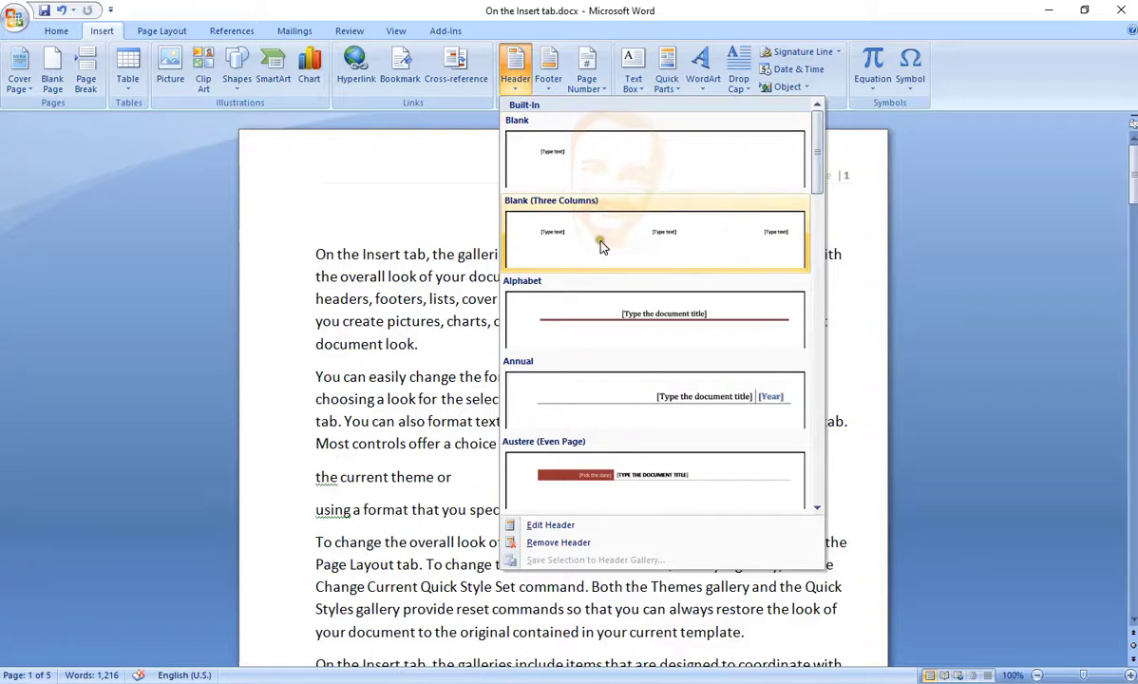
{"action": "left_click", "coordinate": [635, 308]}
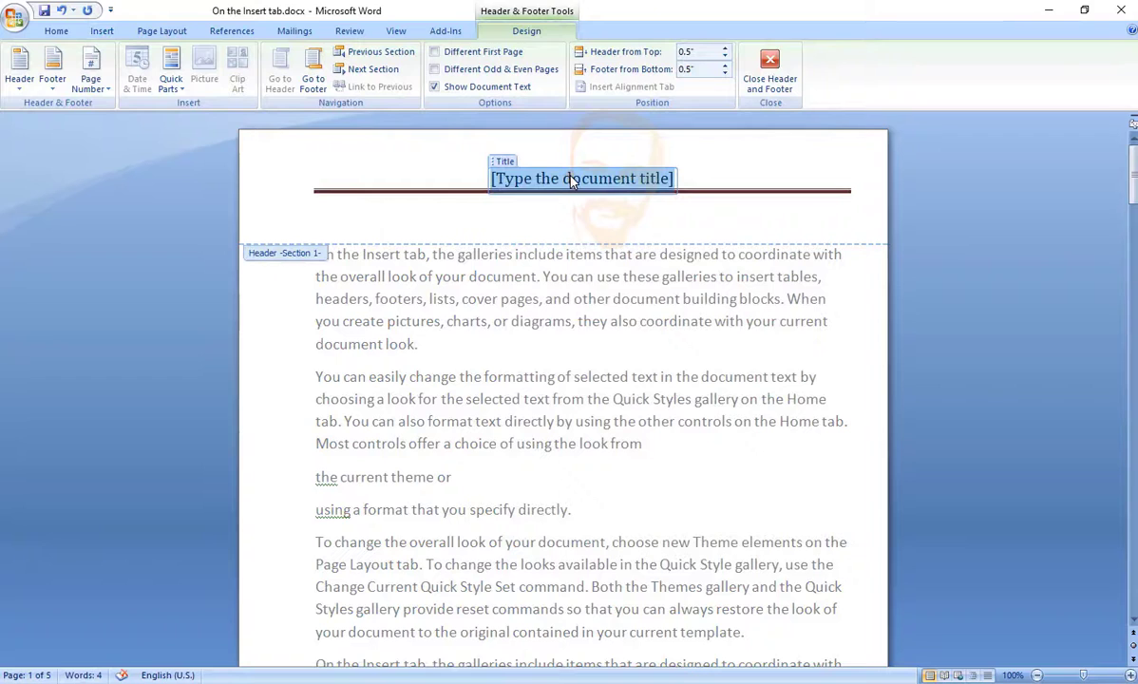
{"action": "type", "text": "Shahedul I"}
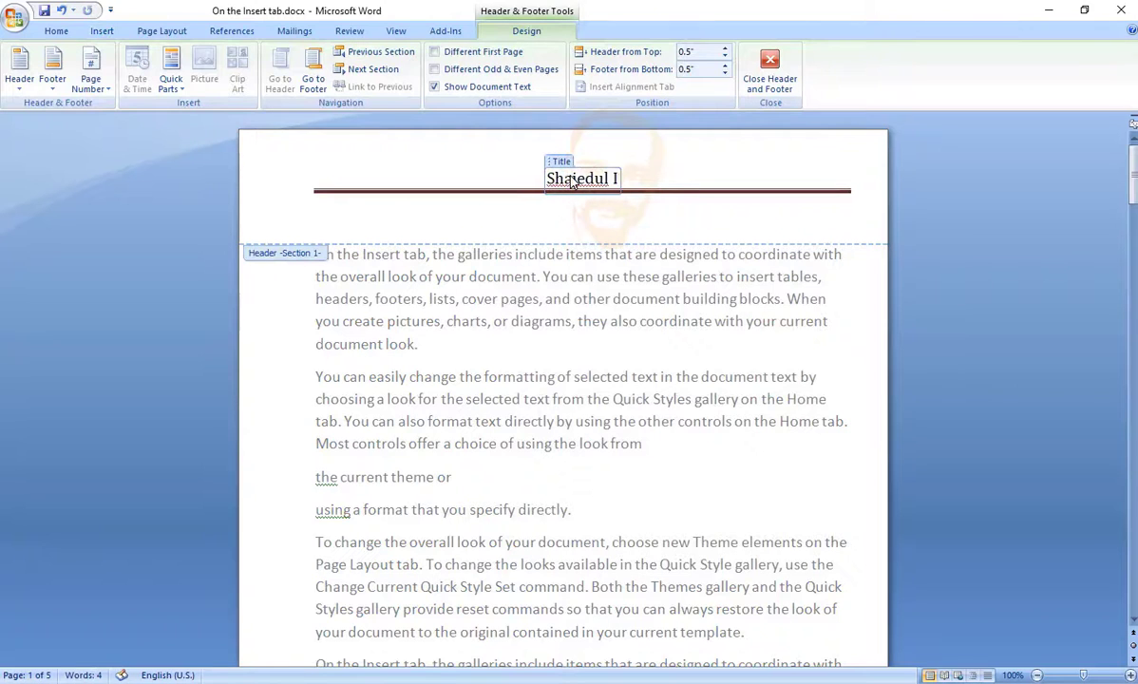
{"action": "type", "text": "slam Shawon"}
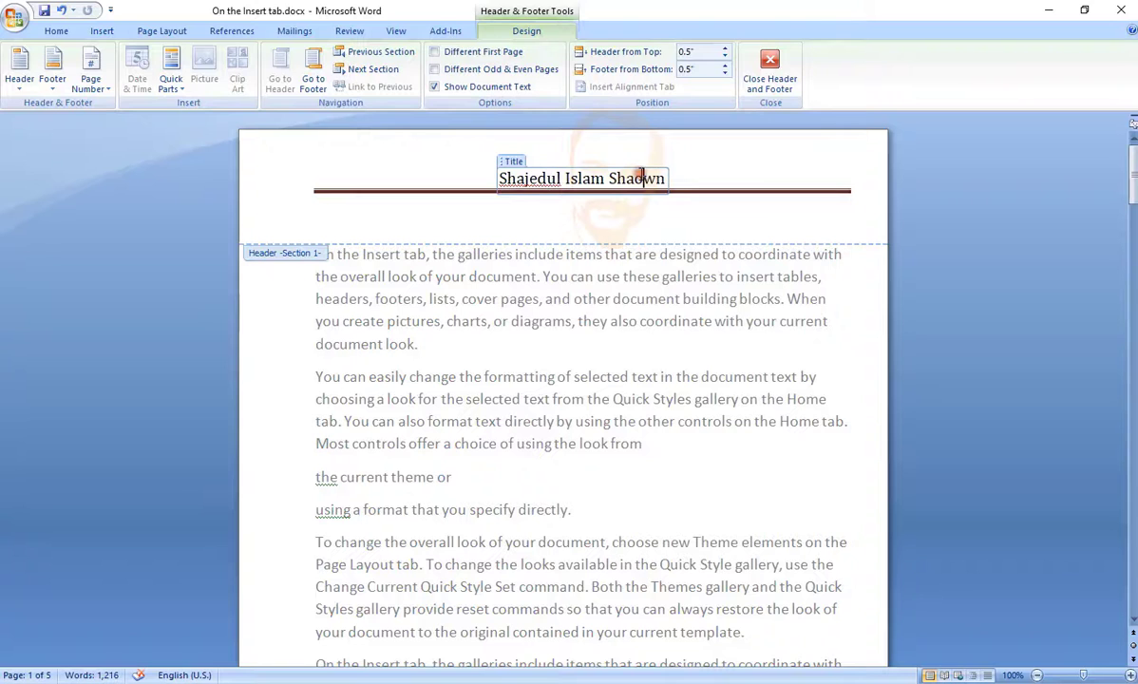
{"action": "key", "text": "BackSpace"}
{"action": "type", "text": "o"}
{"action": "left_click", "coordinate": [770, 71]}
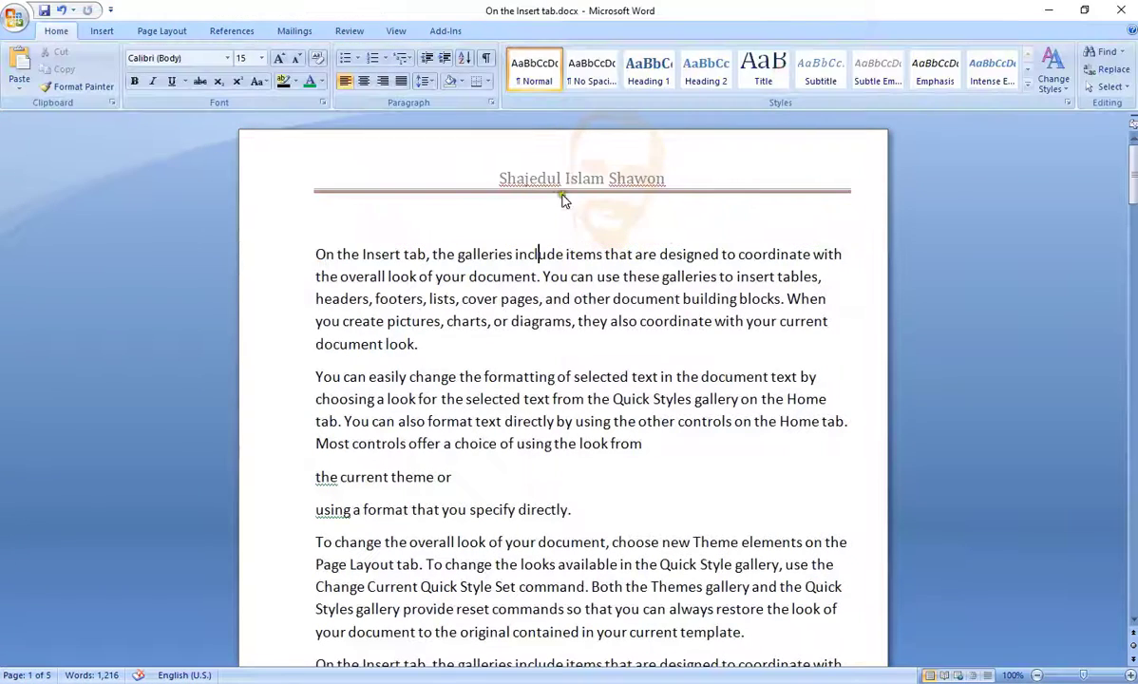
{"action": "left_click_drag", "start_coordinate": [1134, 176], "coordinate": [1133, 238]}
{"action": "left_click_drag", "start_coordinate": [1134, 328], "coordinate": [1133, 421]}
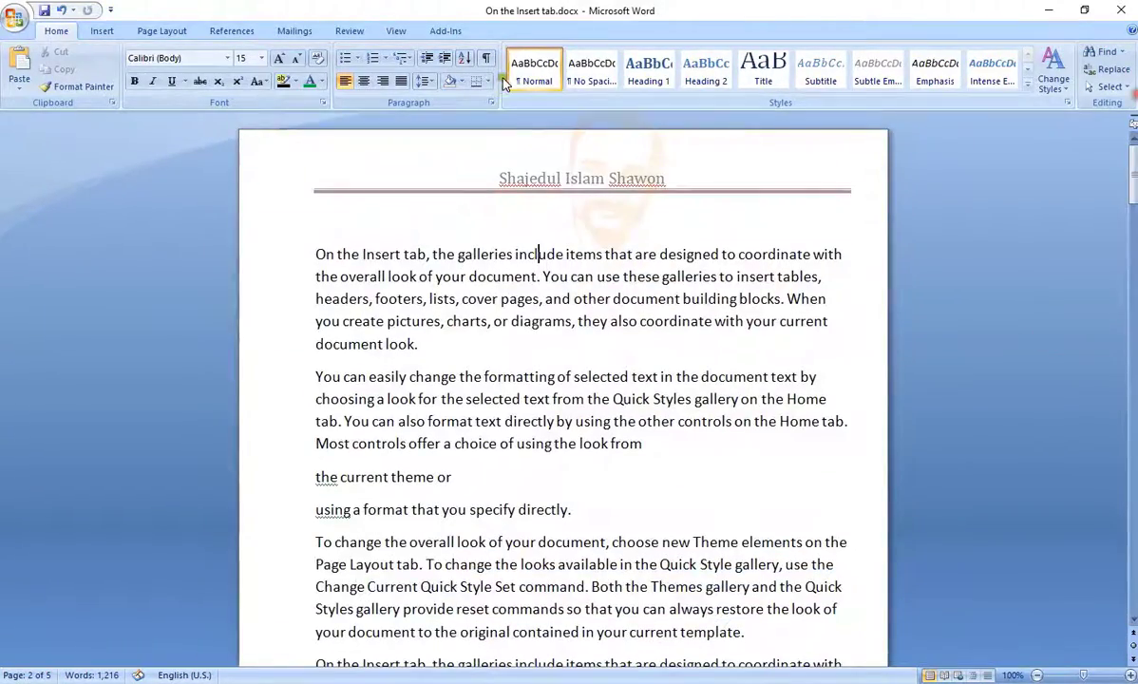
Insert a Blank footer and start typing the author's website address into it.
{"action": "left_click", "coordinate": [104, 30]}
{"action": "left_click", "coordinate": [138, 31]}
{"action": "left_click", "coordinate": [102, 31]}
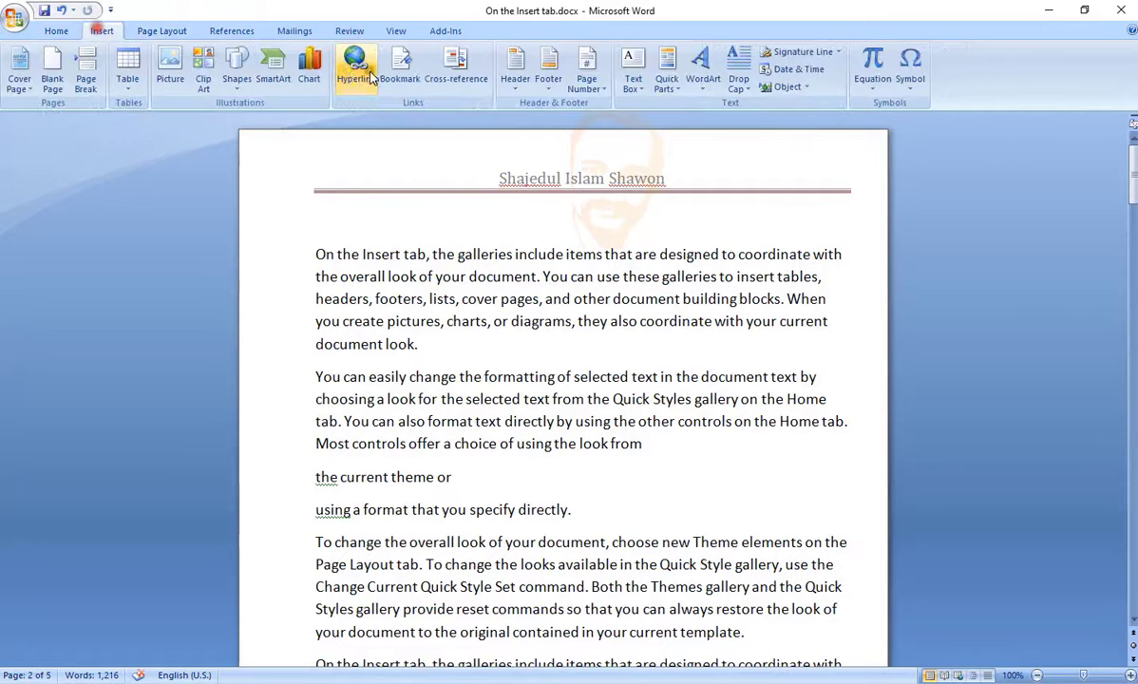
{"action": "left_click", "coordinate": [549, 71]}
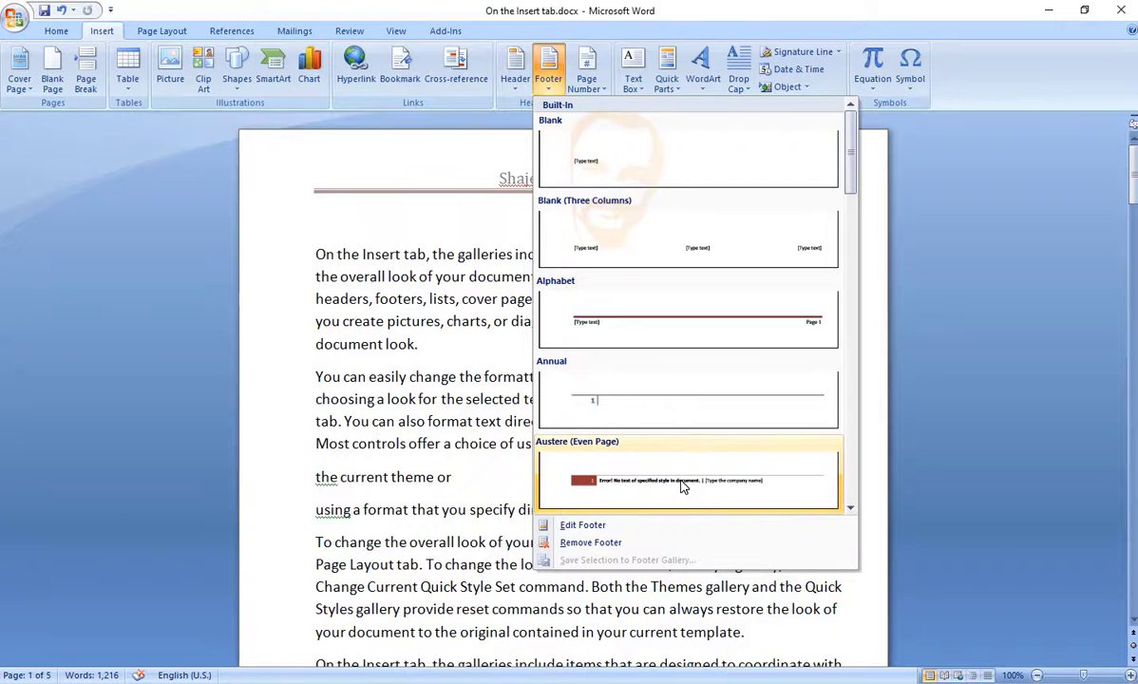
{"action": "left_click", "coordinate": [591, 181]}
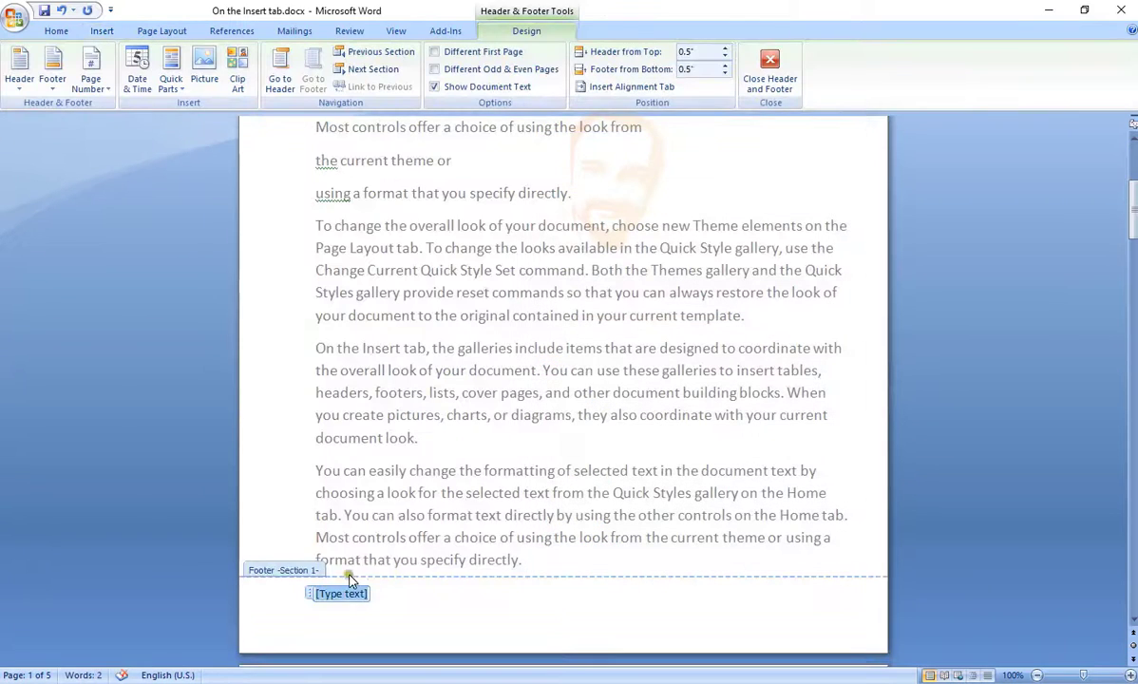
{"action": "type", "text": "shaw"}
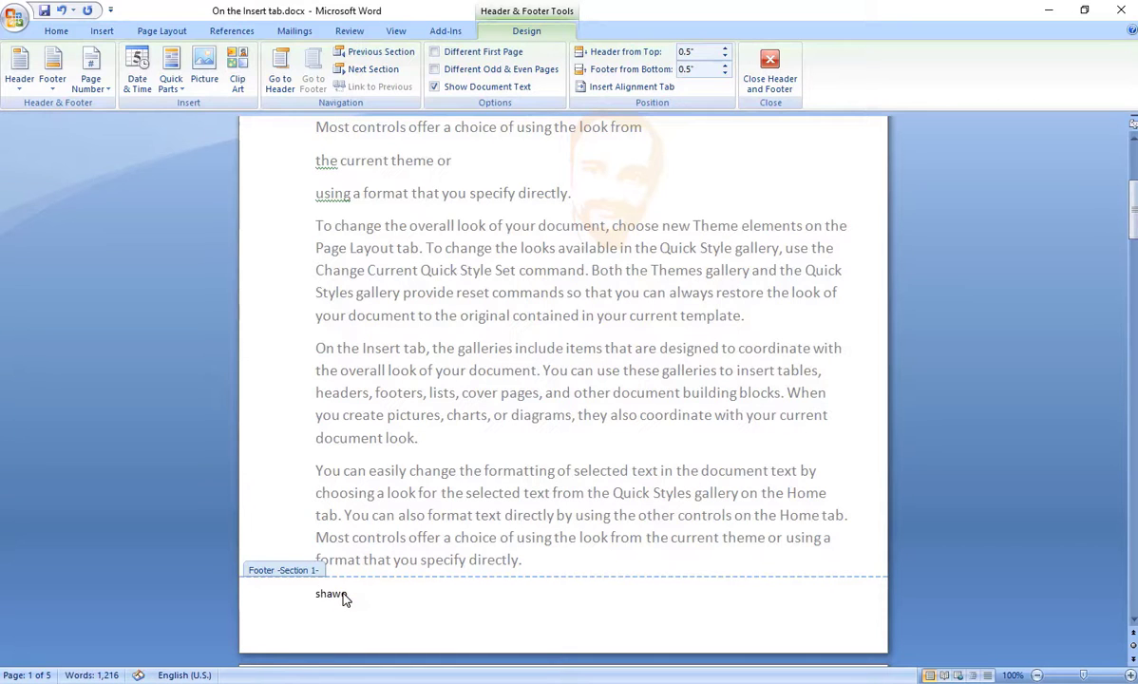
{"action": "type", "text": "ndeveloper.com"}
Close the footer, look over the Page Number options without adding numbers, and select some body text.
{"action": "left_click", "coordinate": [774, 66]}
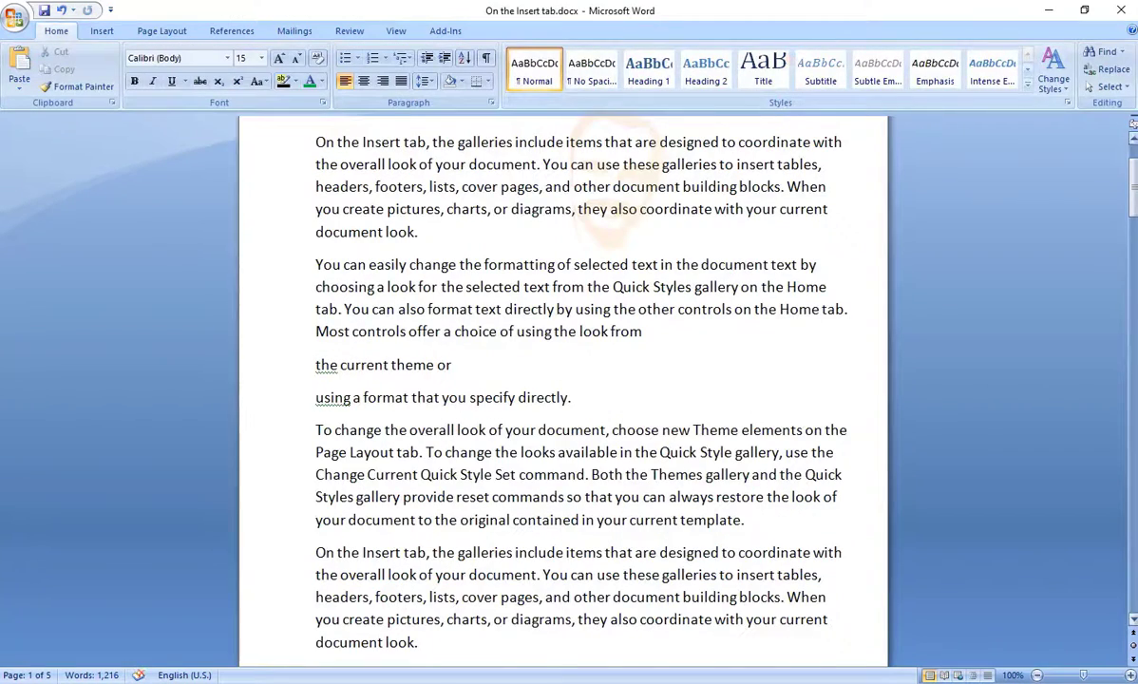
{"action": "left_click_drag", "start_coordinate": [1133, 181], "coordinate": [1133, 328]}
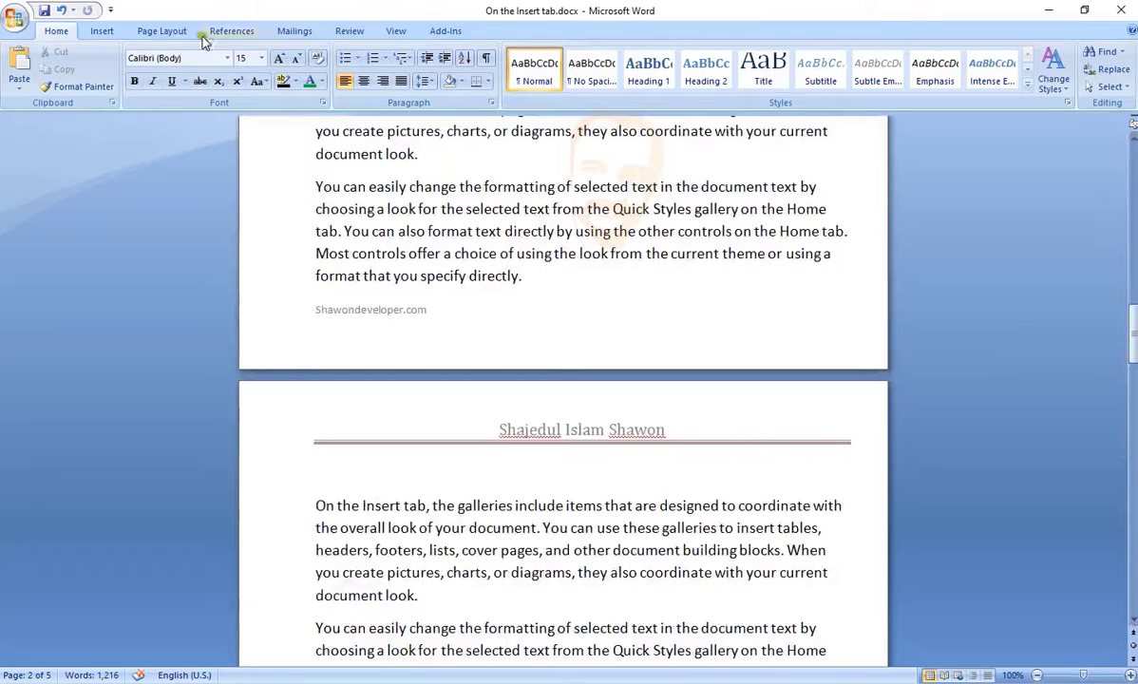
{"action": "left_click", "coordinate": [107, 32]}
{"action": "left_click", "coordinate": [587, 72]}
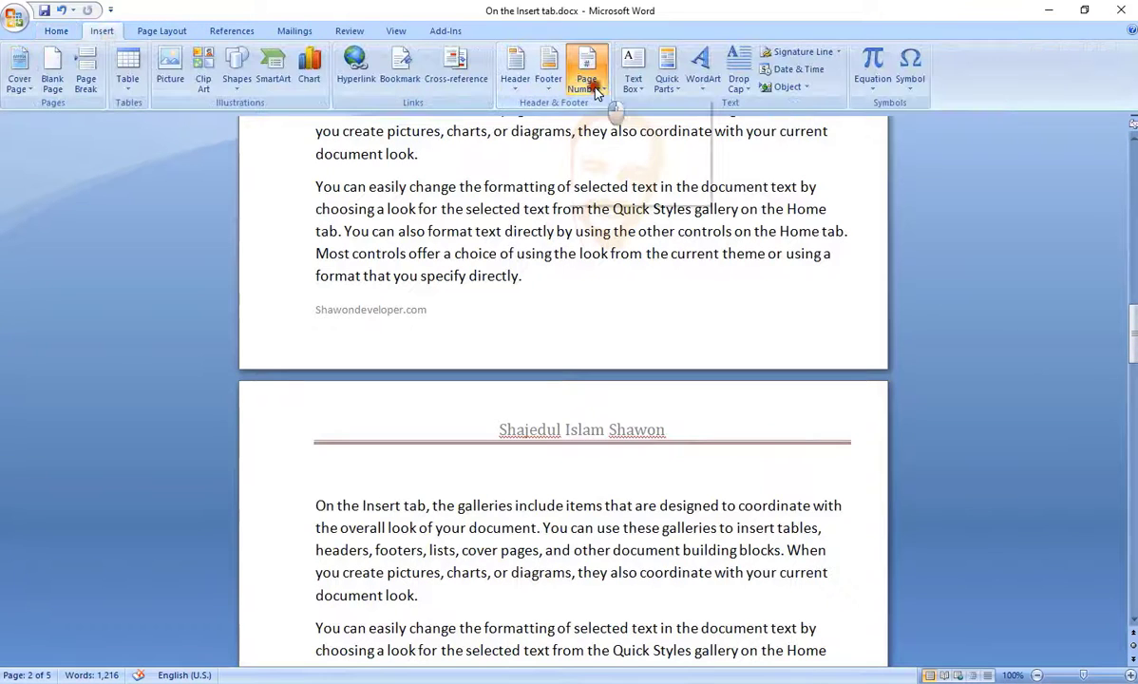
{"action": "mouse_move", "coordinate": [654, 166]}
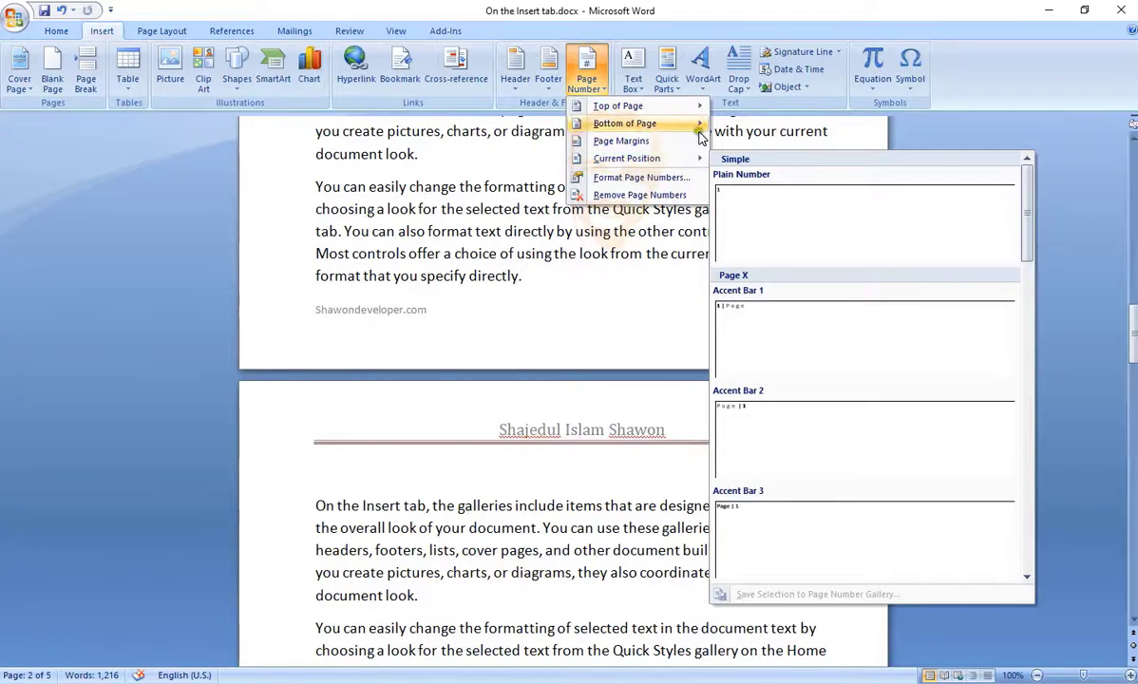
{"action": "left_click", "coordinate": [569, 263]}
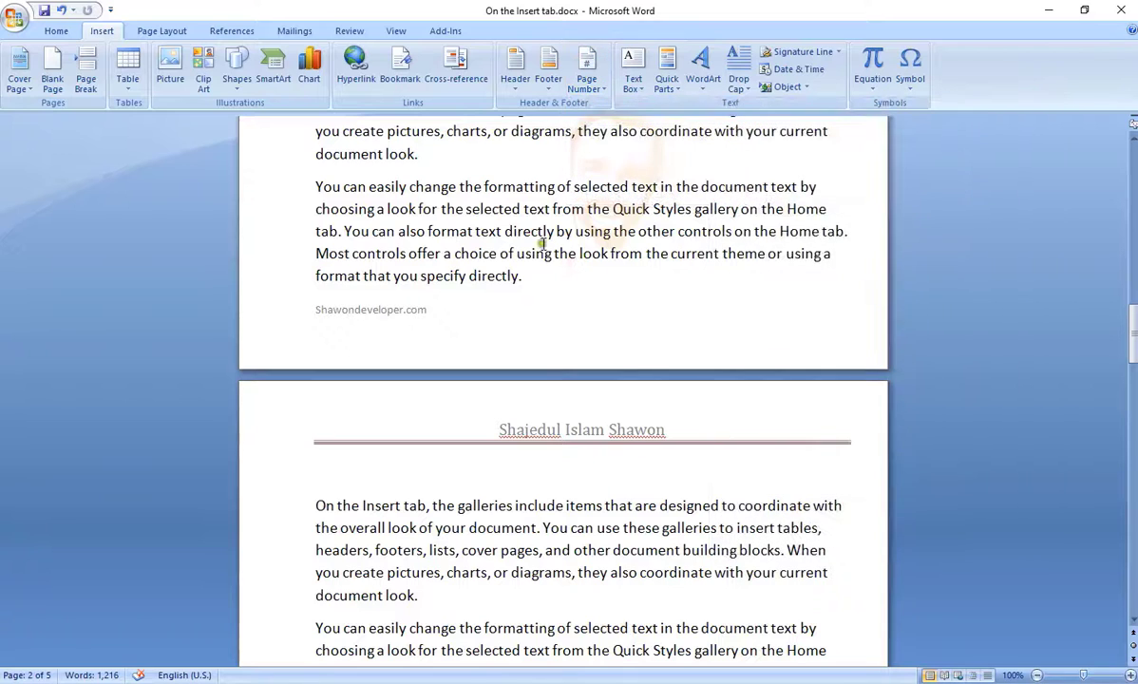
{"action": "left_click_drag", "start_coordinate": [529, 276], "coordinate": [363, 207]}
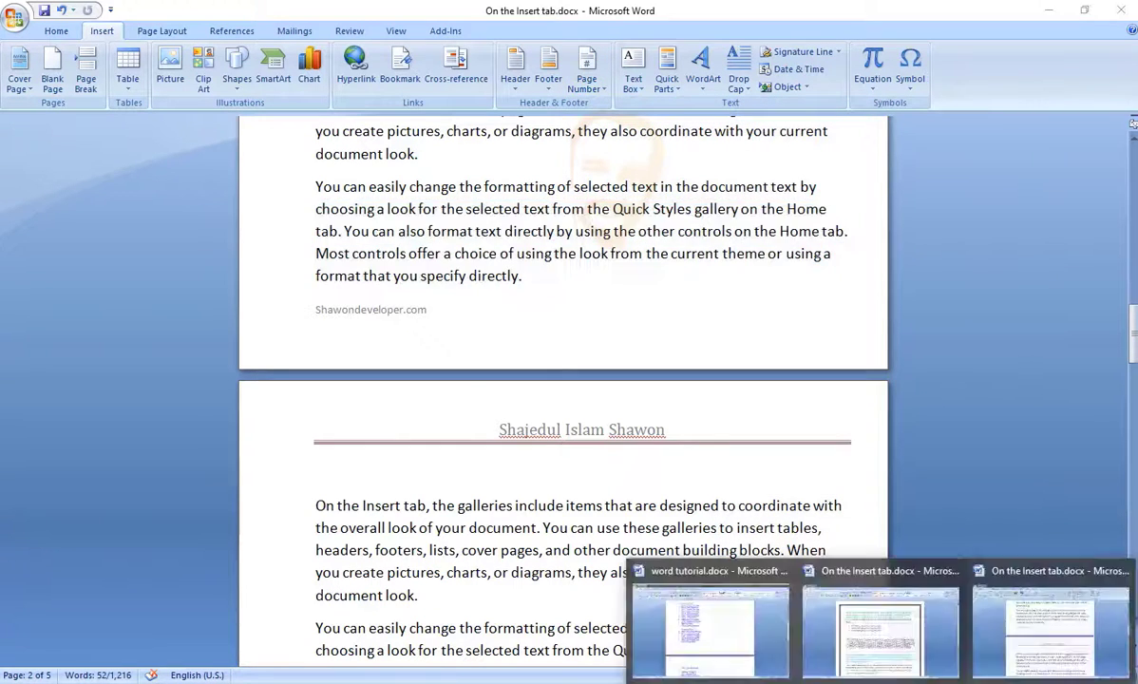
Review the page formatting topics in word tutorial.docx, then open the Cover Page gallery.
{"action": "left_click", "coordinate": [668, 641]}
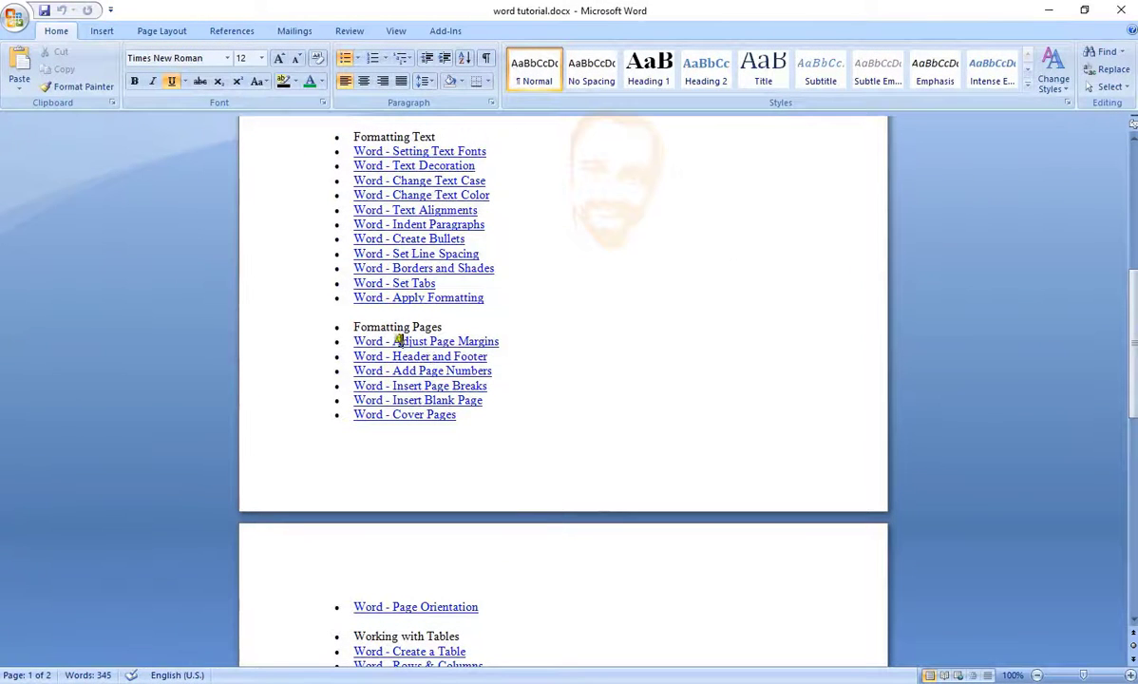
{"action": "left_click_drag", "start_coordinate": [398, 340], "coordinate": [483, 407]}
{"action": "left_click", "coordinate": [490, 408]}
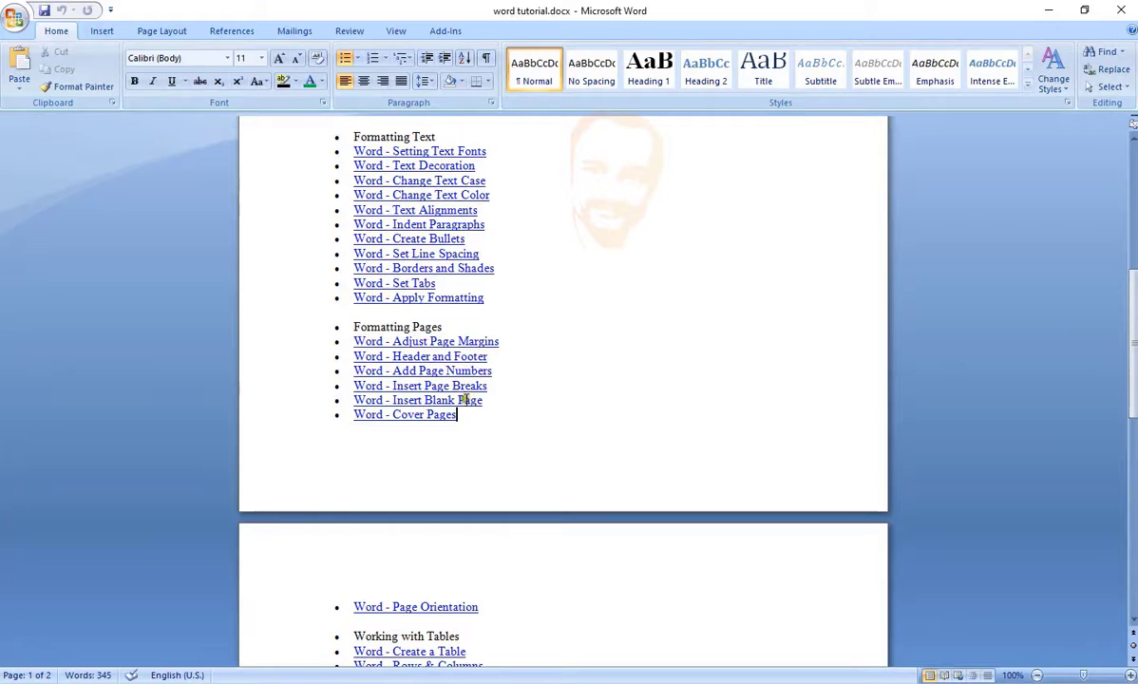
{"action": "scroll", "coordinate": [525, 422], "scroll_direction": "down", "scroll_amount": 4}
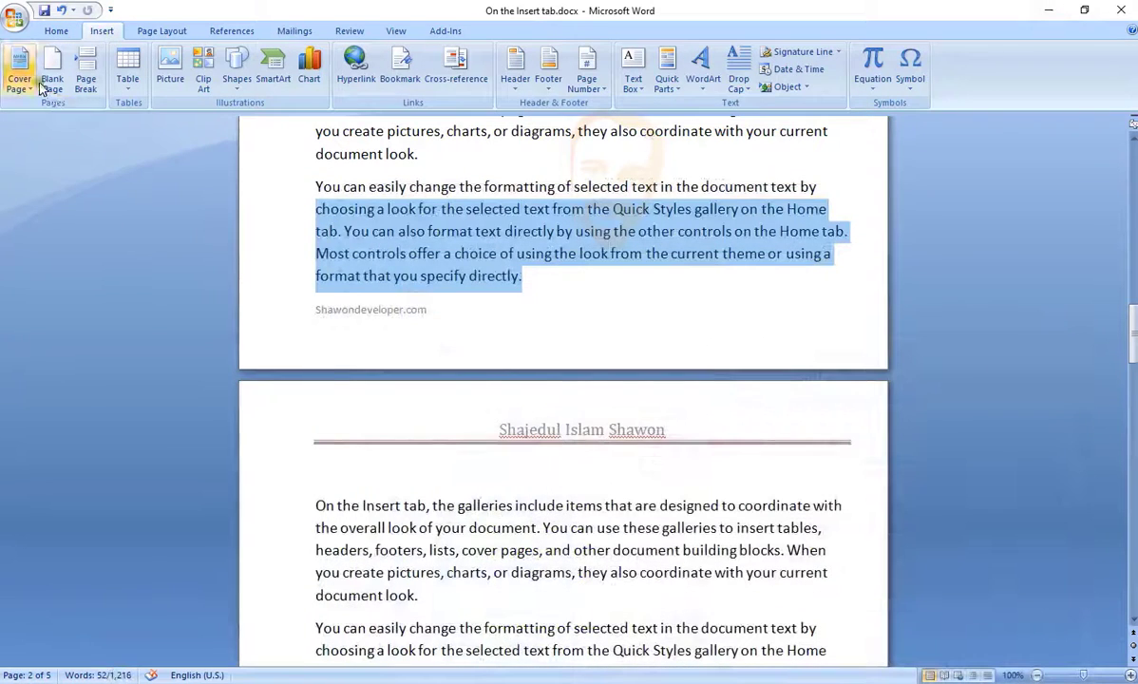
{"action": "left_click", "coordinate": [30, 86]}
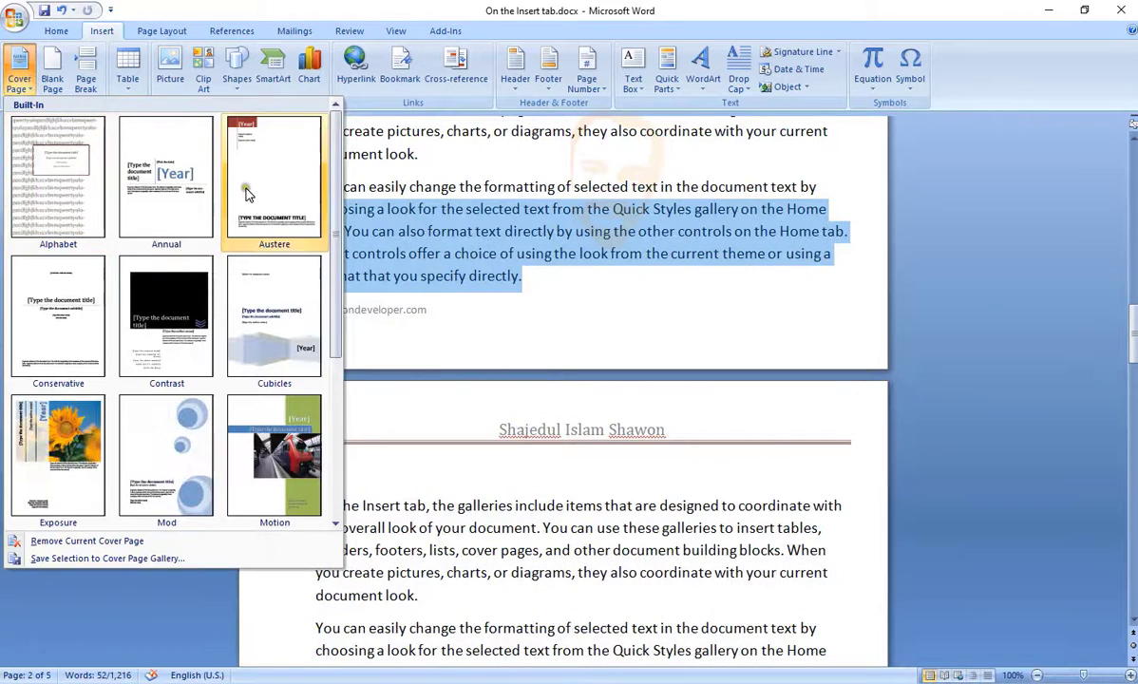
Reopen the Cover Page gallery and insert the Cubicles cover page.
{"action": "left_click", "coordinate": [365, 4]}
{"action": "left_click", "coordinate": [99, 37]}
{"action": "left_click", "coordinate": [30, 87]}
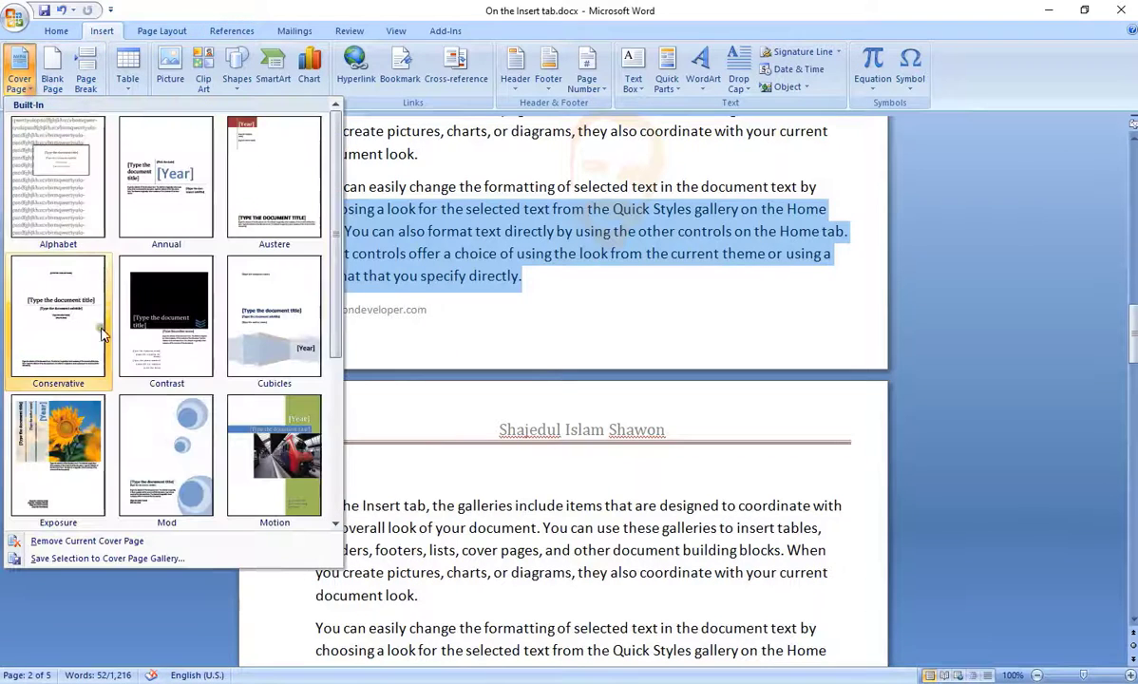
{"action": "scroll", "coordinate": [128, 363], "scroll_direction": "down", "scroll_amount": 3}
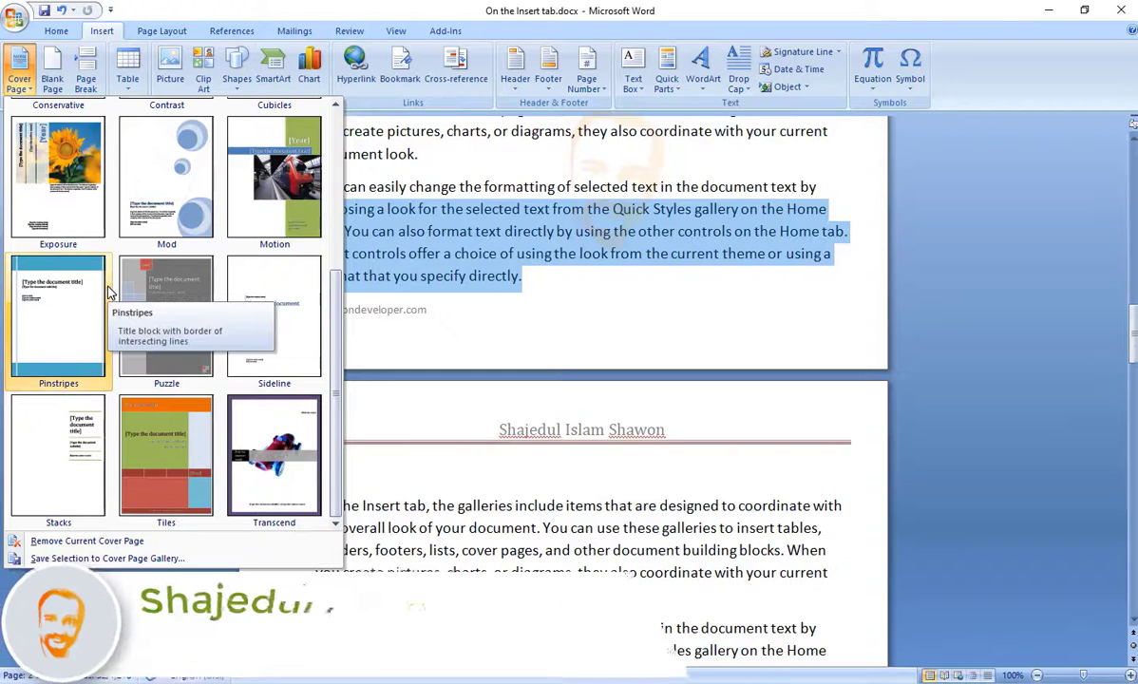
{"action": "scroll", "coordinate": [109, 292], "scroll_direction": "up", "scroll_amount": 3}
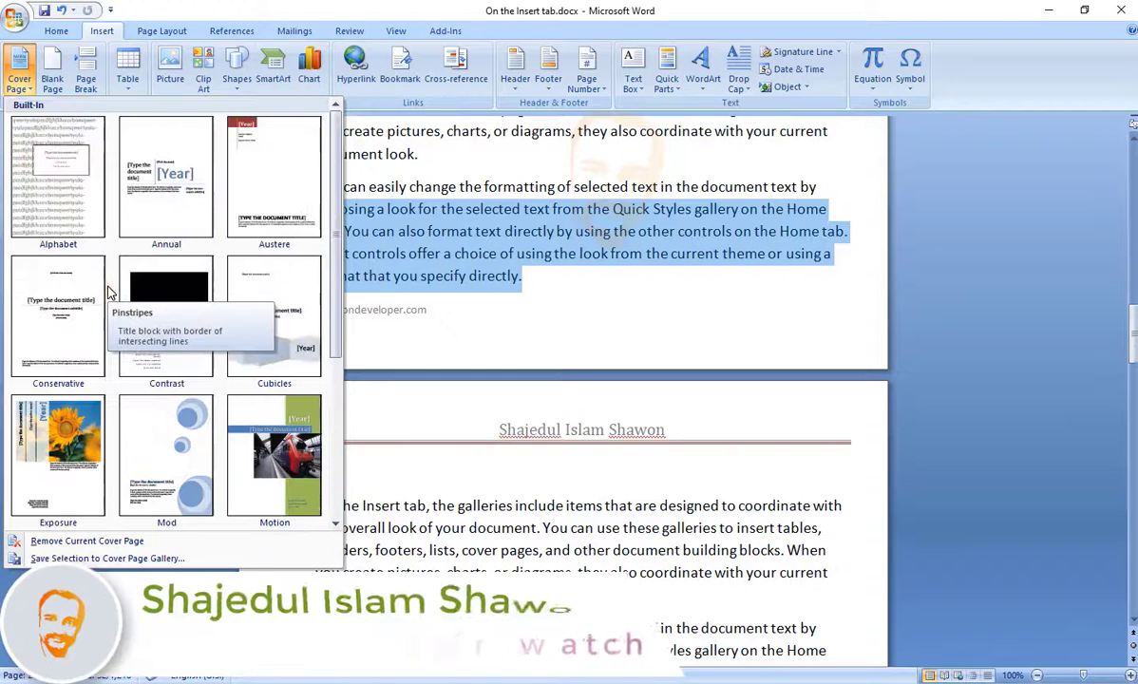
{"action": "left_click", "coordinate": [306, 291]}
Undo the Cubicles cover page and its title fill with two Ctrl+Z presses.
{"action": "scroll", "coordinate": [563, 292], "scroll_direction": "down", "scroll_amount": 4}
{"action": "scroll", "coordinate": [567, 292], "scroll_direction": "up", "scroll_amount": 1}
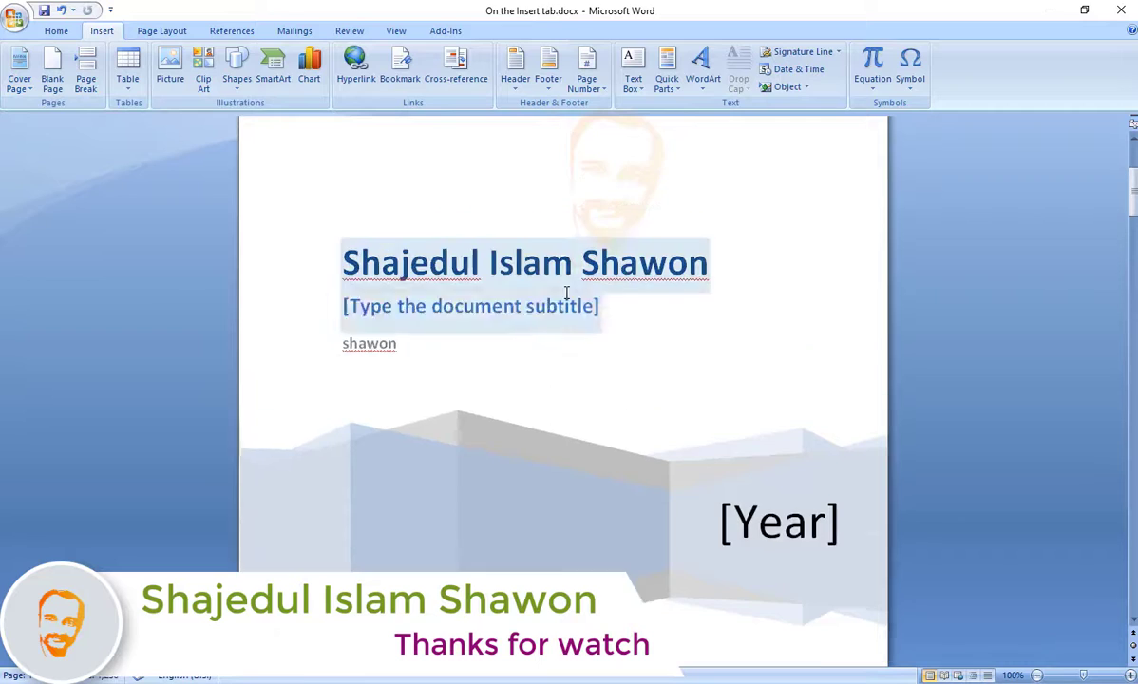
{"action": "scroll", "coordinate": [566, 292], "scroll_direction": "up", "scroll_amount": 3}
{"action": "key", "text": "ctrl+z"}
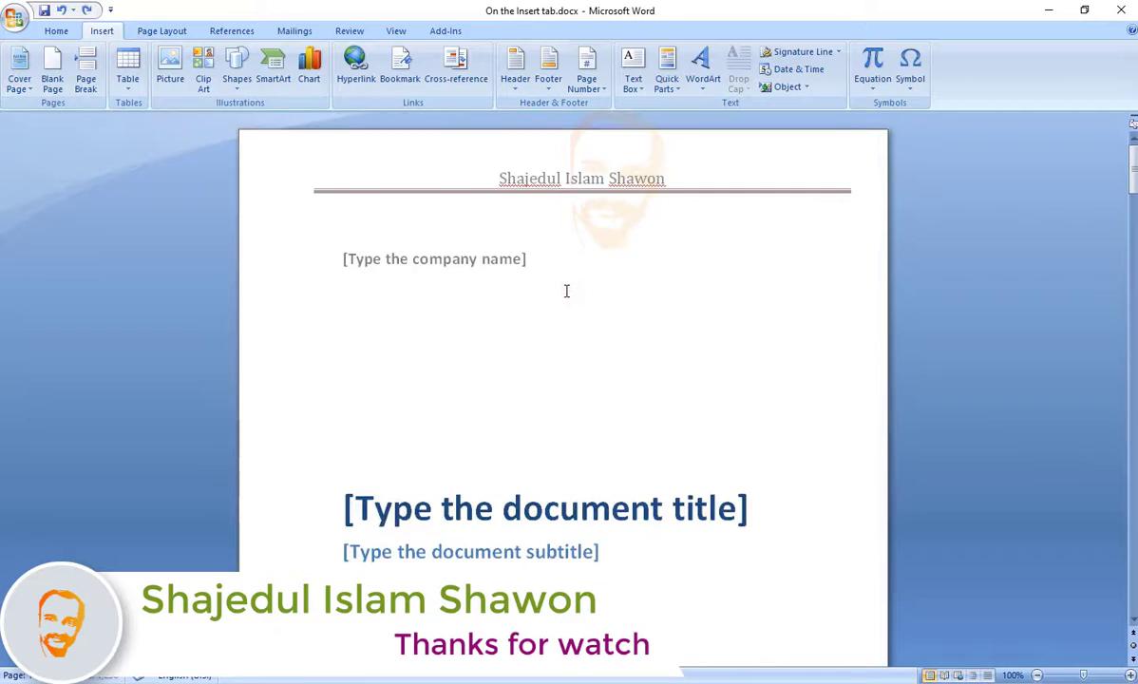
{"action": "key", "text": "ctrl+z"}
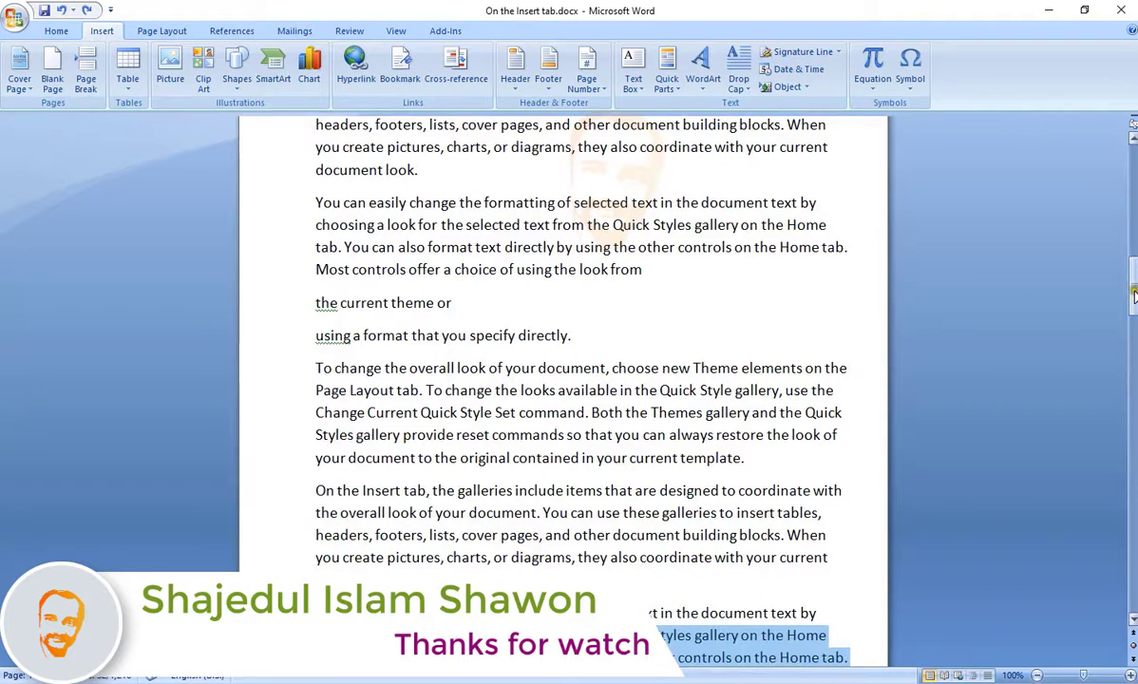
{"action": "left_click_drag", "start_coordinate": [1133, 294], "coordinate": [1133, 593]}
Insert the Austere built-in cover page, making the document six pages.
{"action": "left_click", "coordinate": [516, 309]}
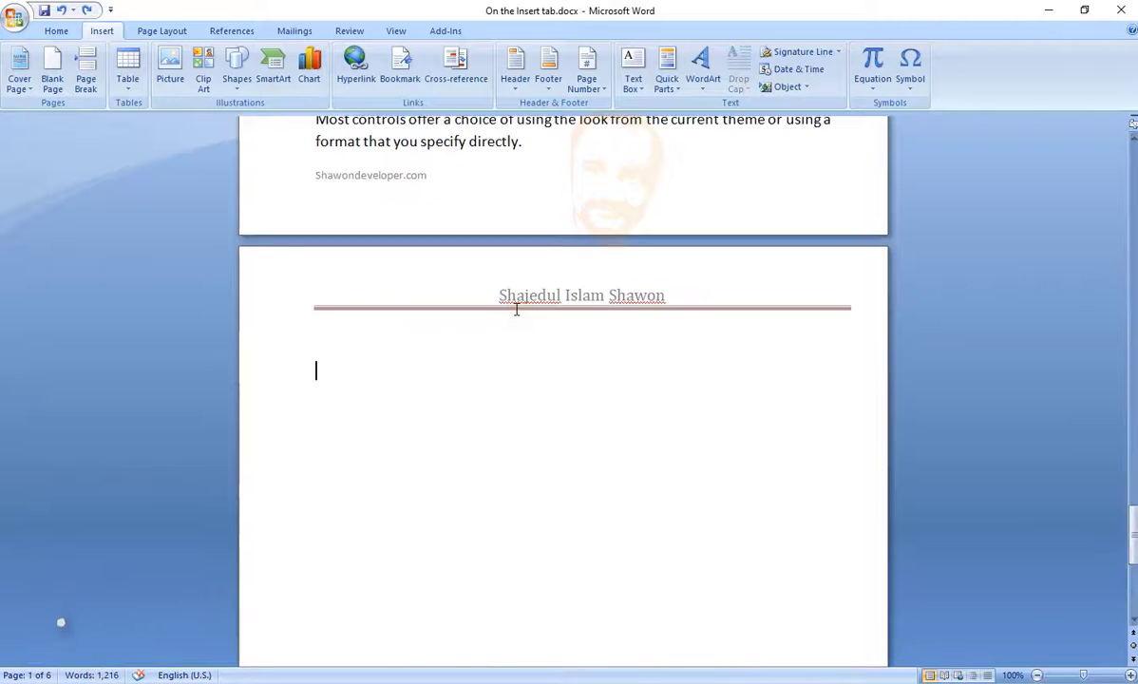
{"action": "scroll", "coordinate": [485, 364], "scroll_direction": "down", "scroll_amount": 3}
{"action": "left_click", "coordinate": [13, 76]}
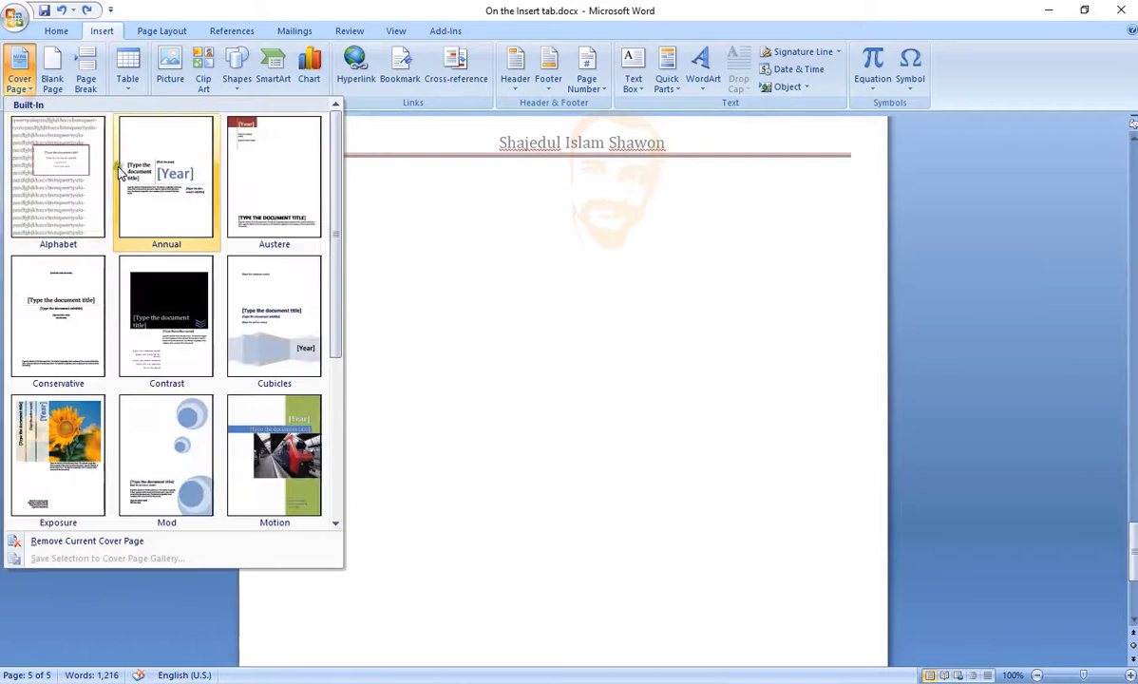
{"action": "left_click", "coordinate": [249, 181]}
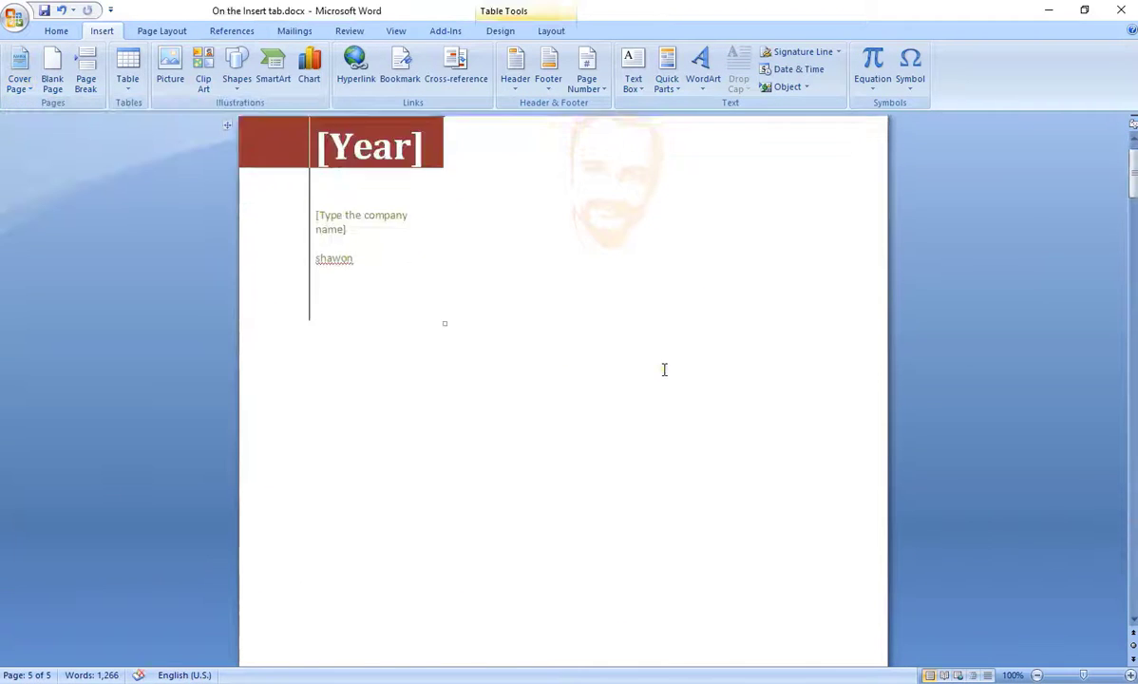
{"action": "scroll", "coordinate": [665, 370], "scroll_direction": "down", "scroll_amount": 10}
{"action": "scroll", "coordinate": [664, 369], "scroll_direction": "down", "scroll_amount": 3}
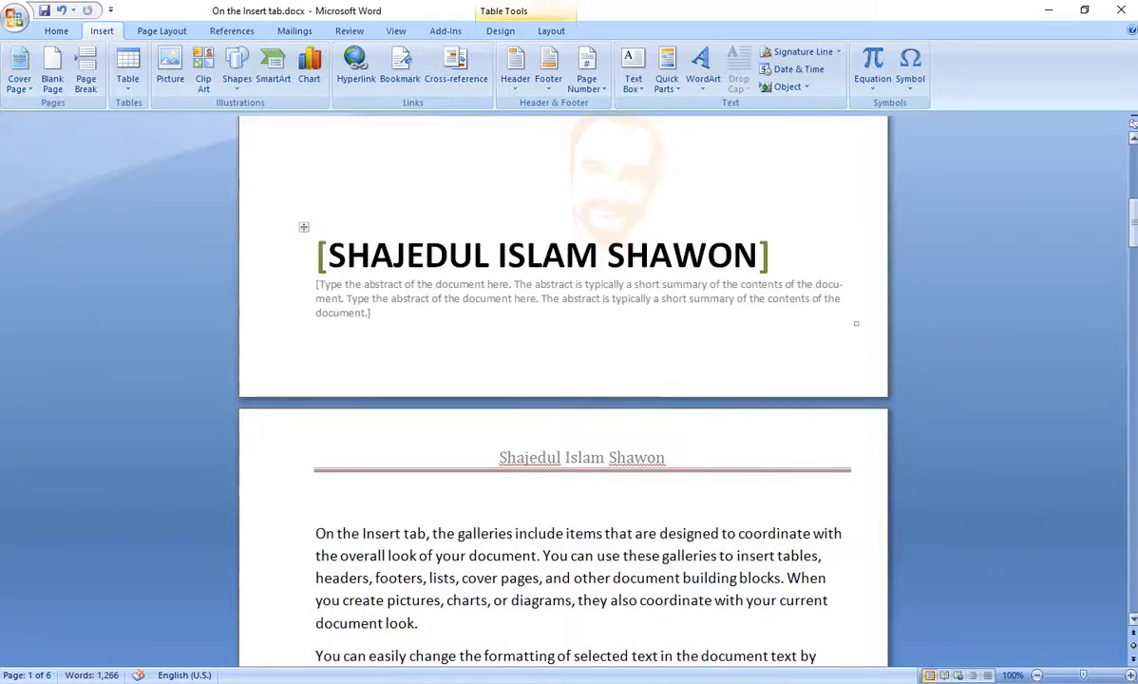
{"action": "left_click_drag", "start_coordinate": [1132, 211], "coordinate": [1133, 138]}
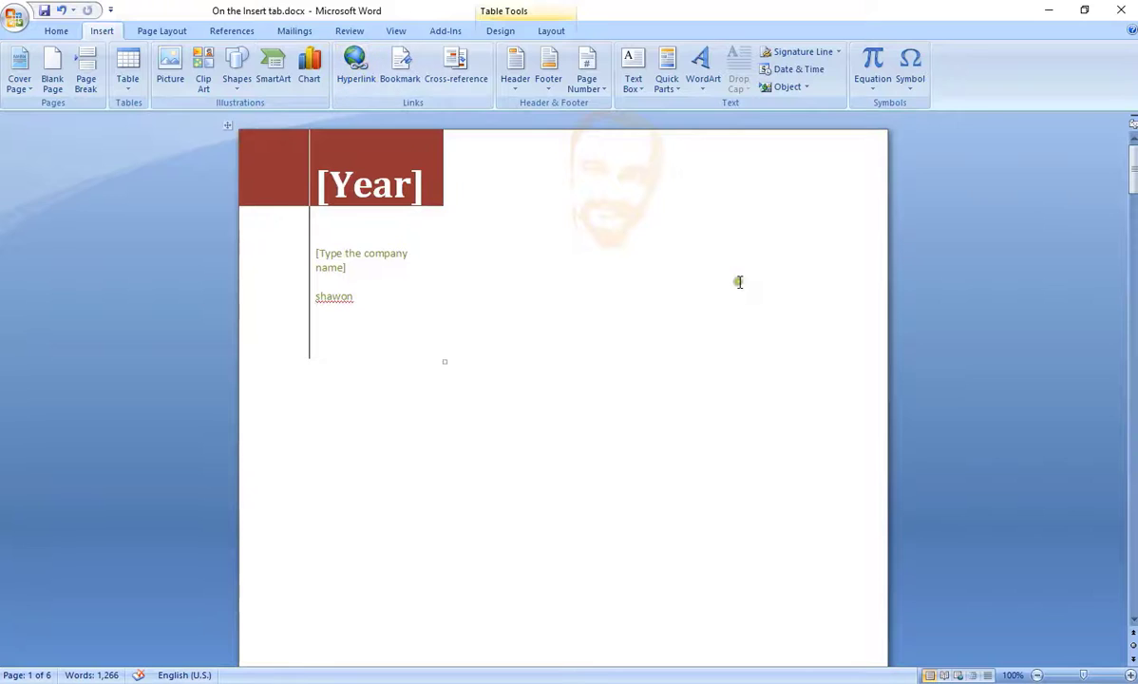